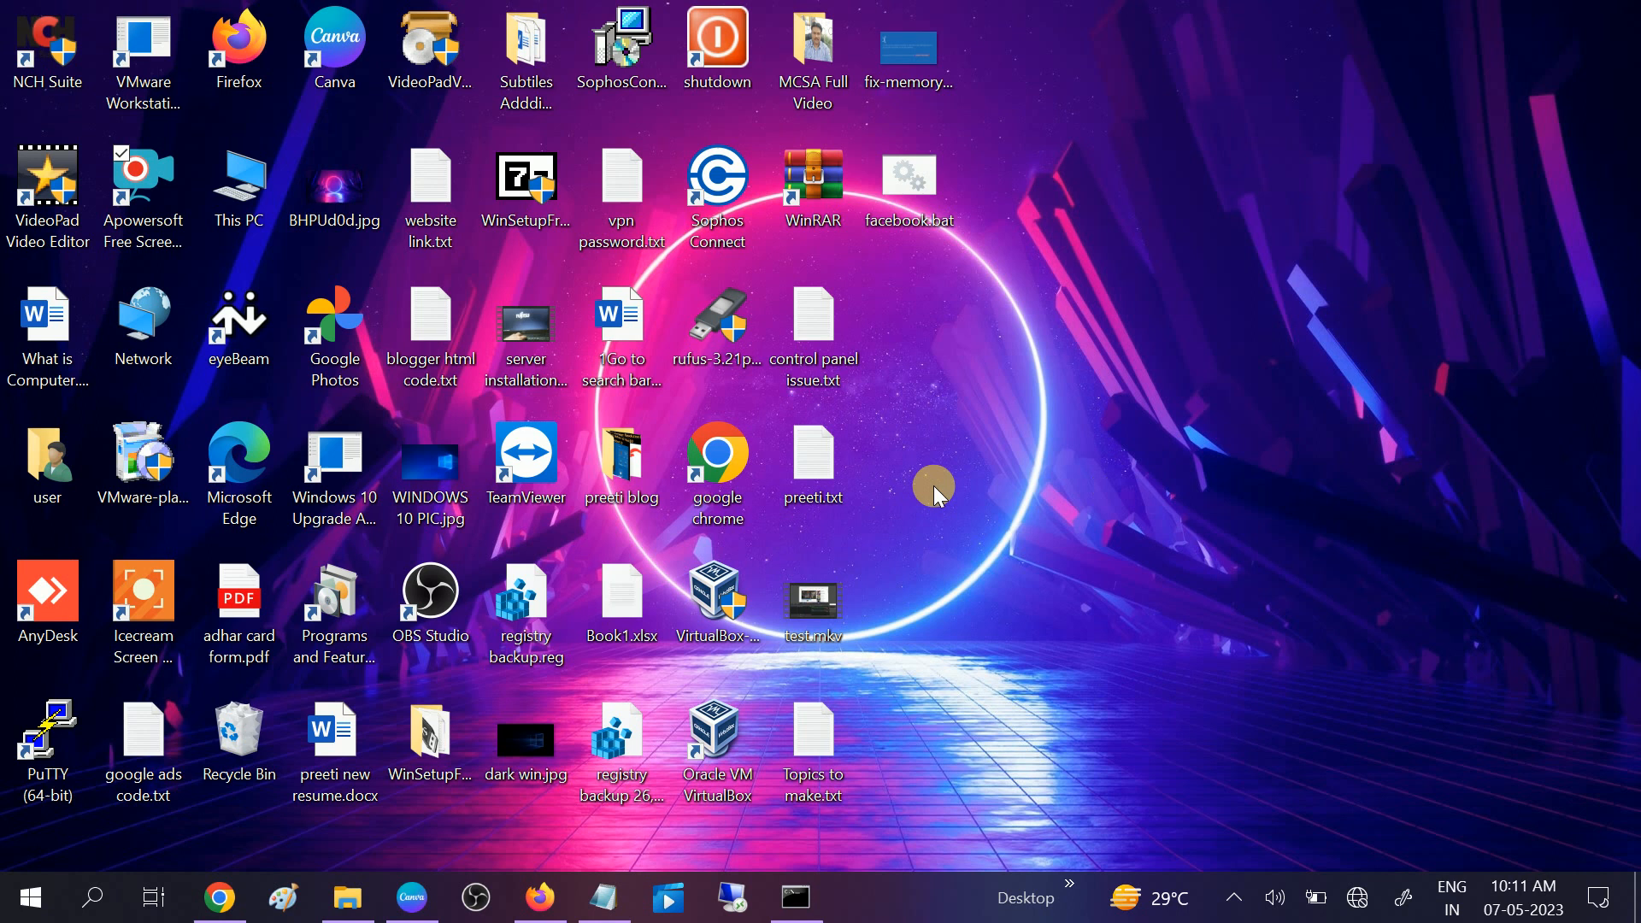
Launch Services as administrator from a 'servi' search and enlarge its window
left_click(96, 899)
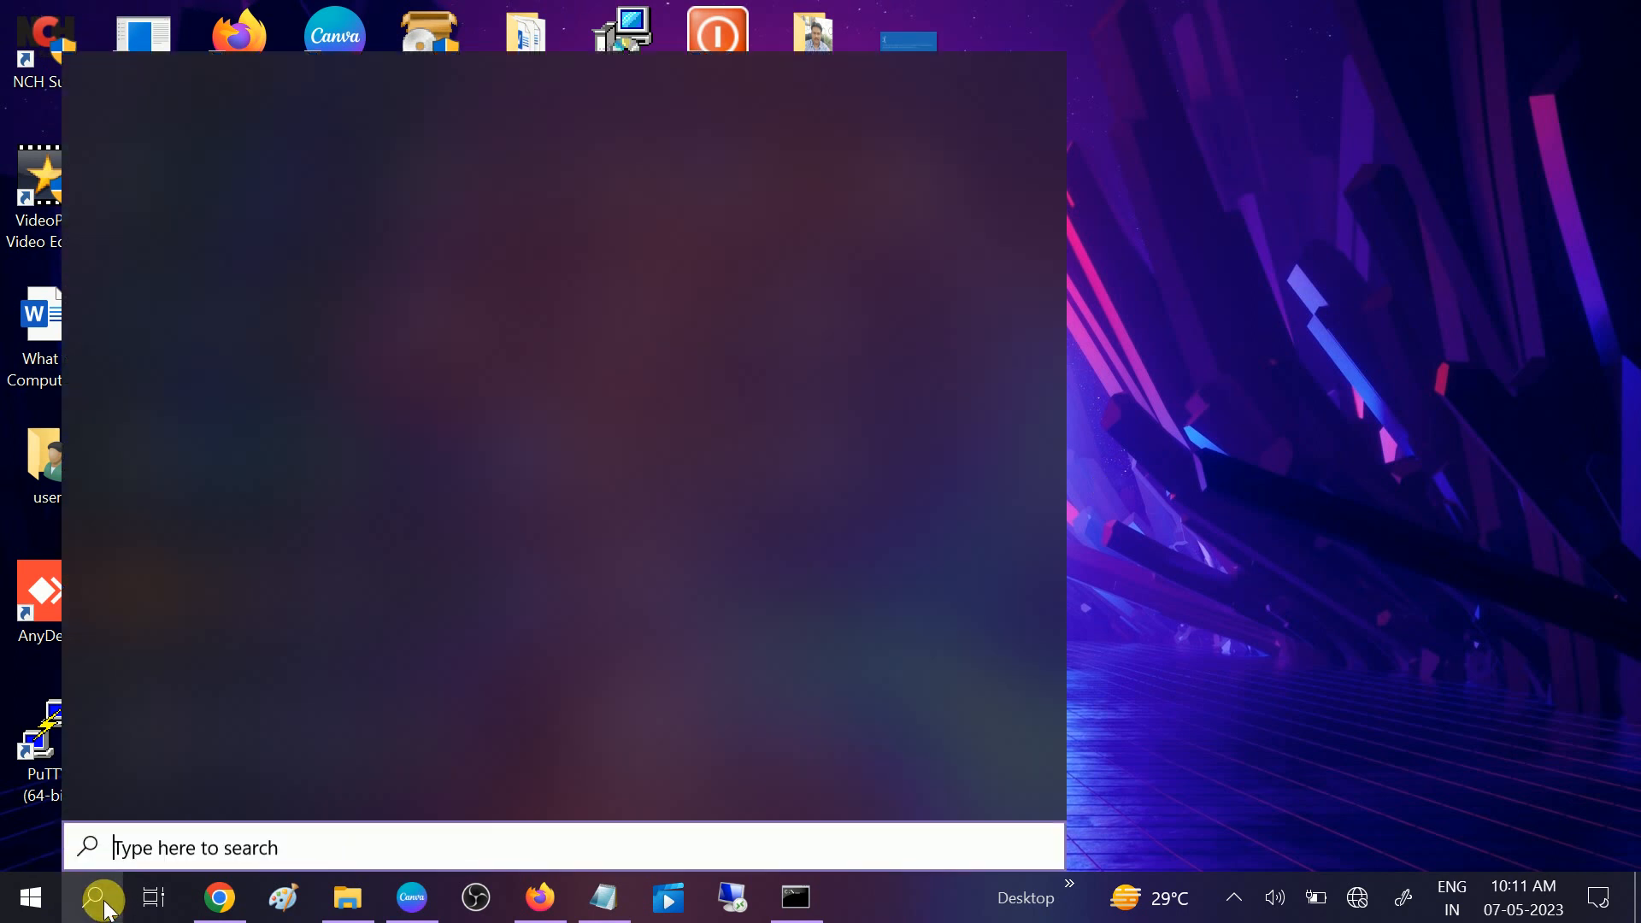
type("servi")
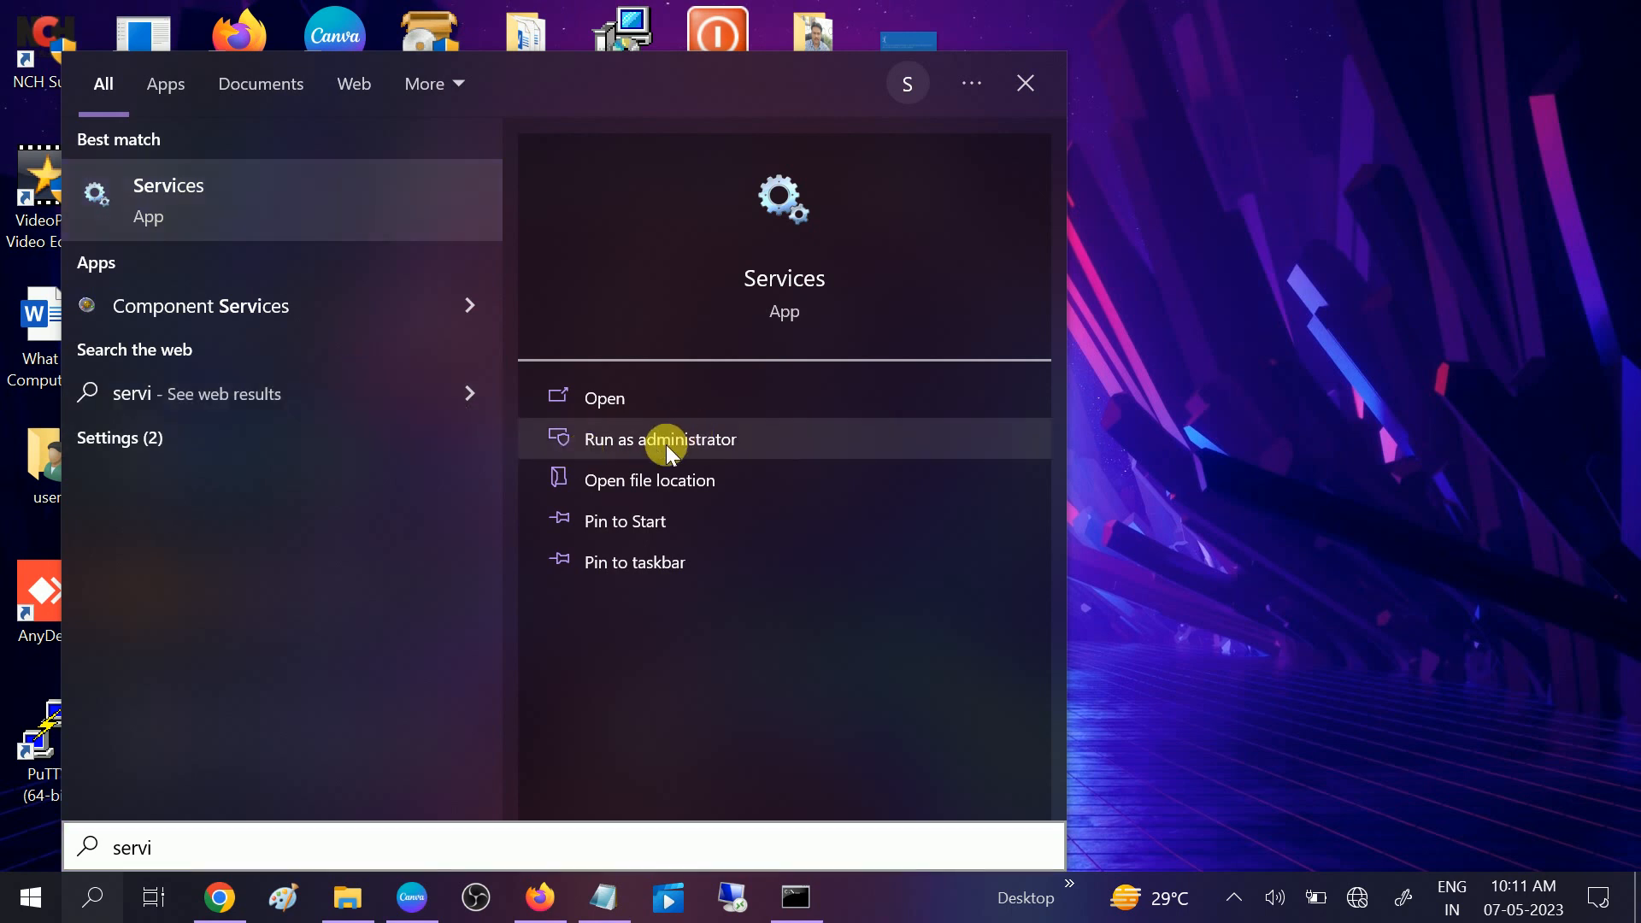
left_click(666, 445)
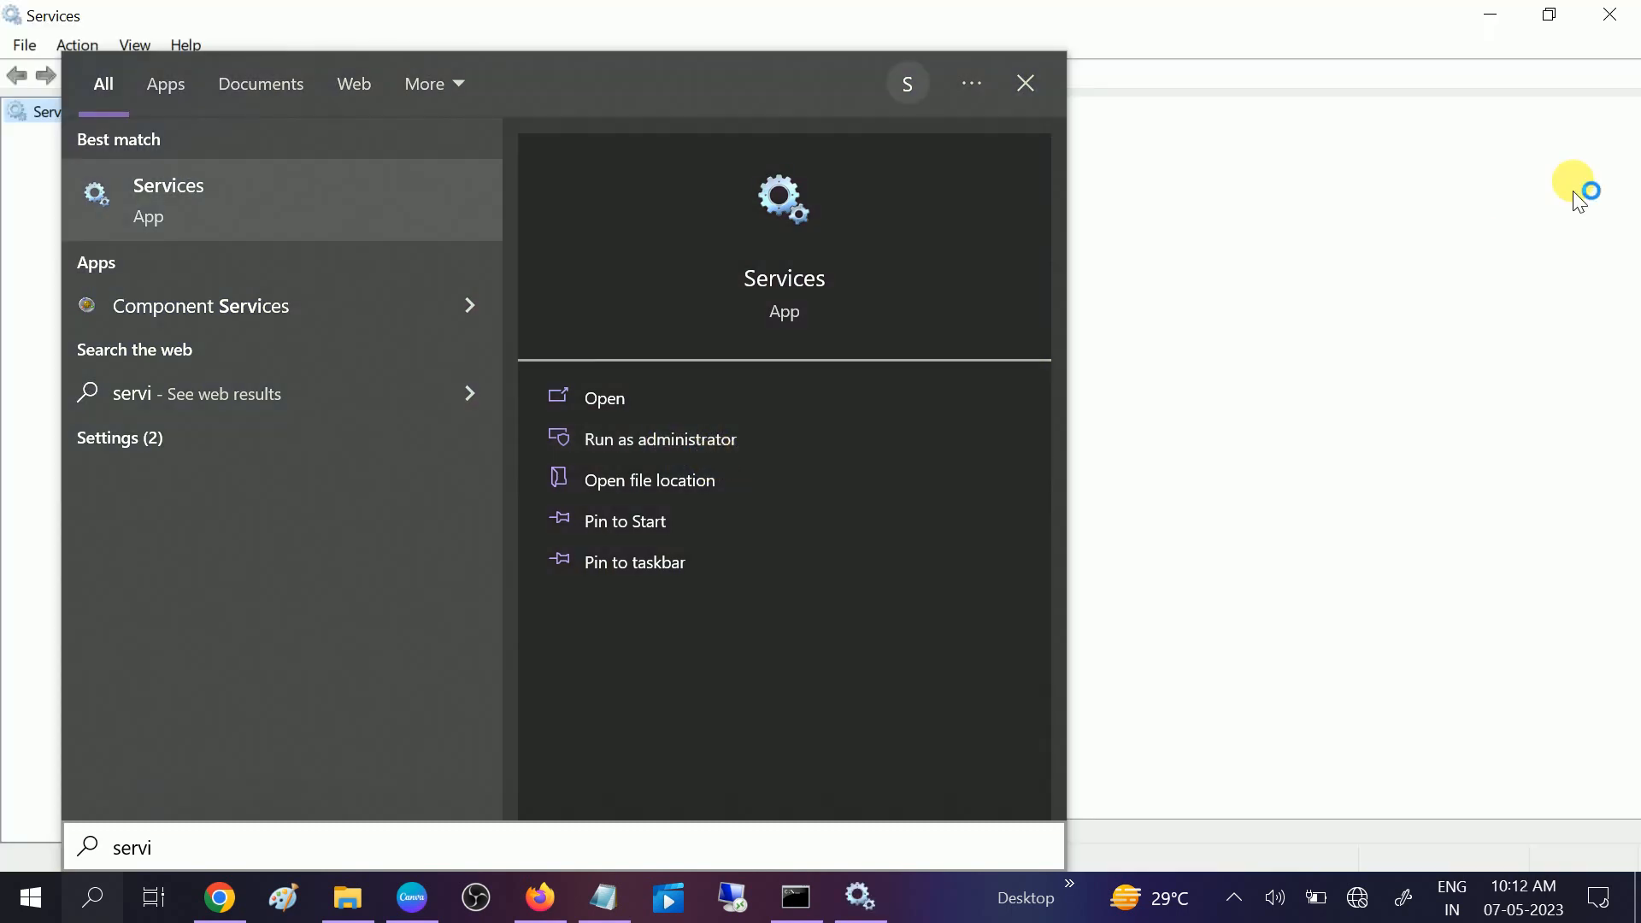
left_click(1551, 15)
Maximize Services and move down the list from Application Identity toward Bluetooth Support Service
left_click(1051, 102)
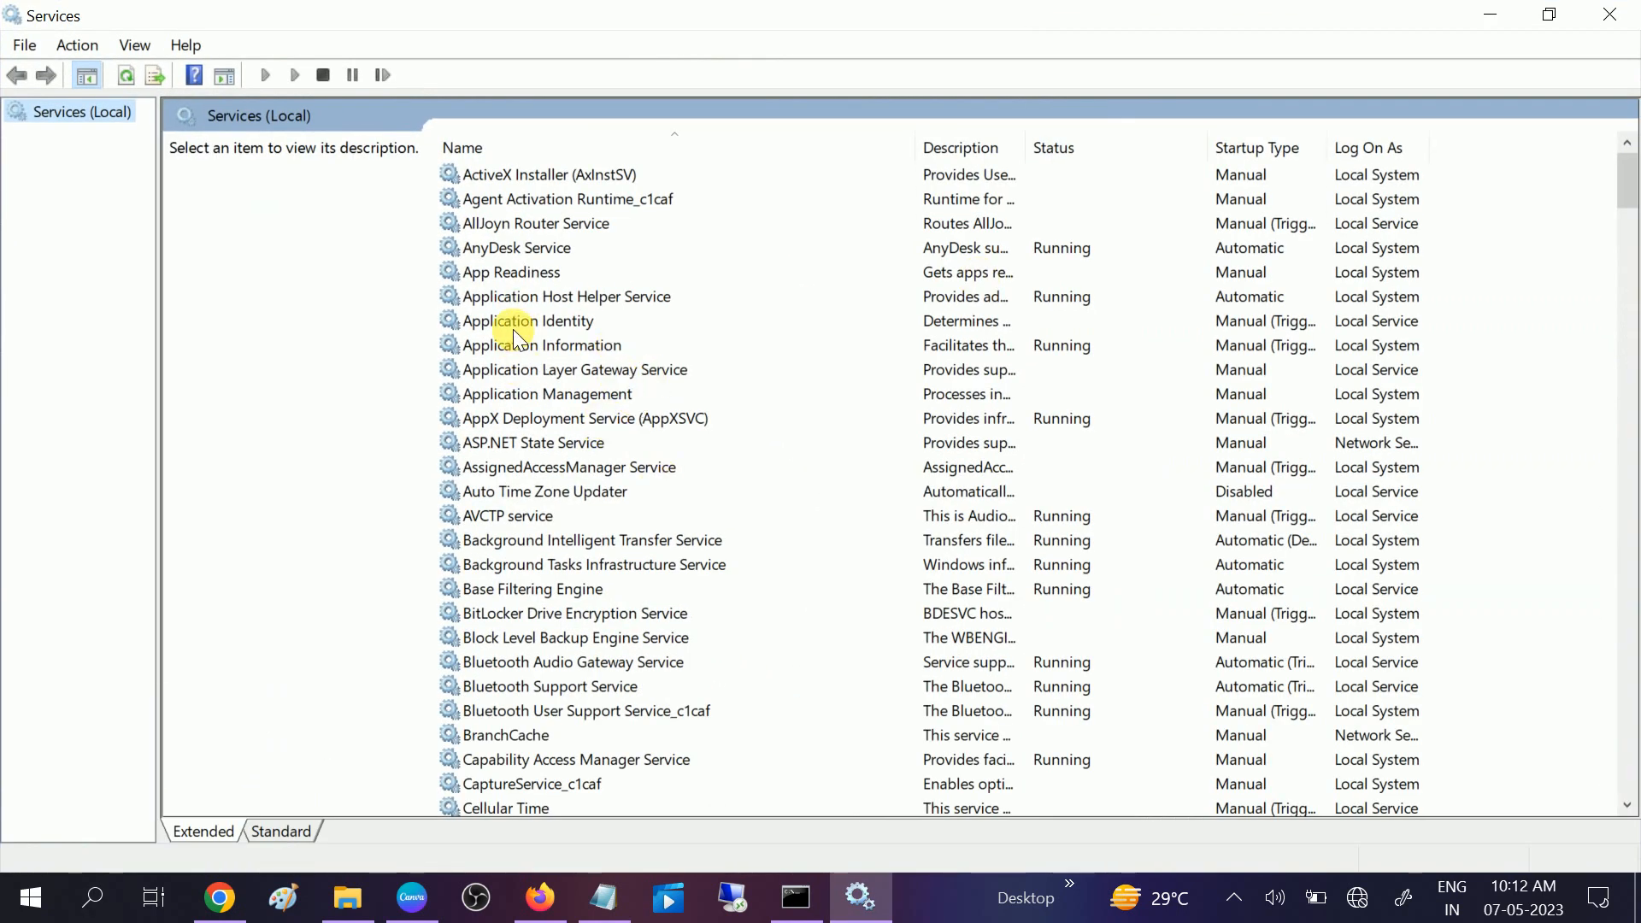
left_click(513, 328)
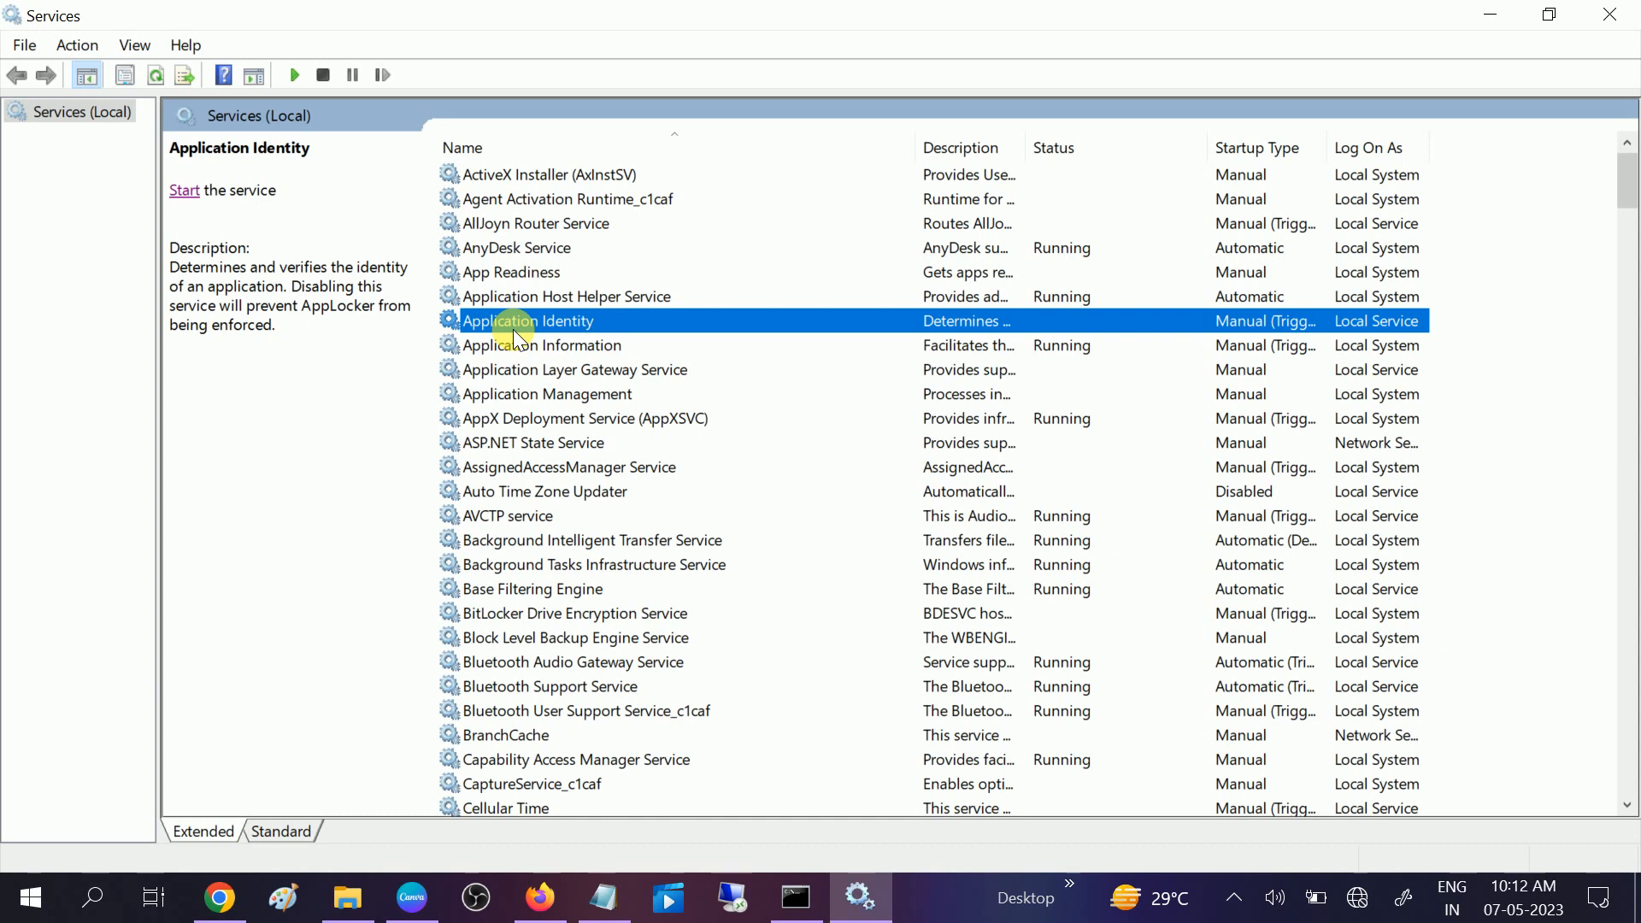
key("b")
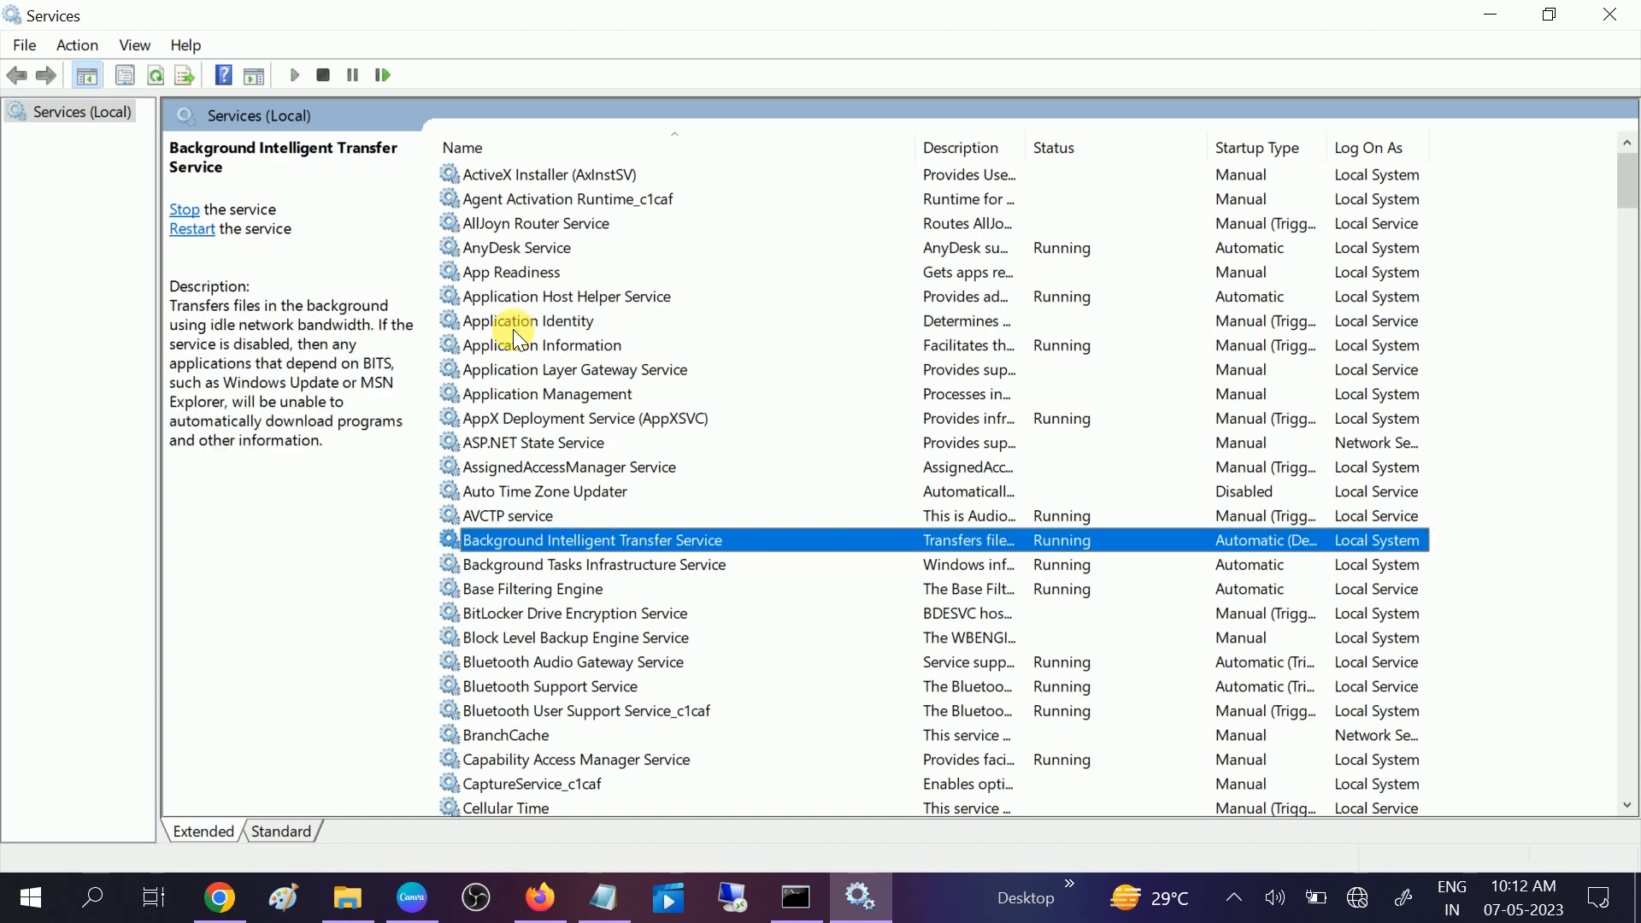
key("Down")
key("Down")
scroll(558, 414, "down", 3)
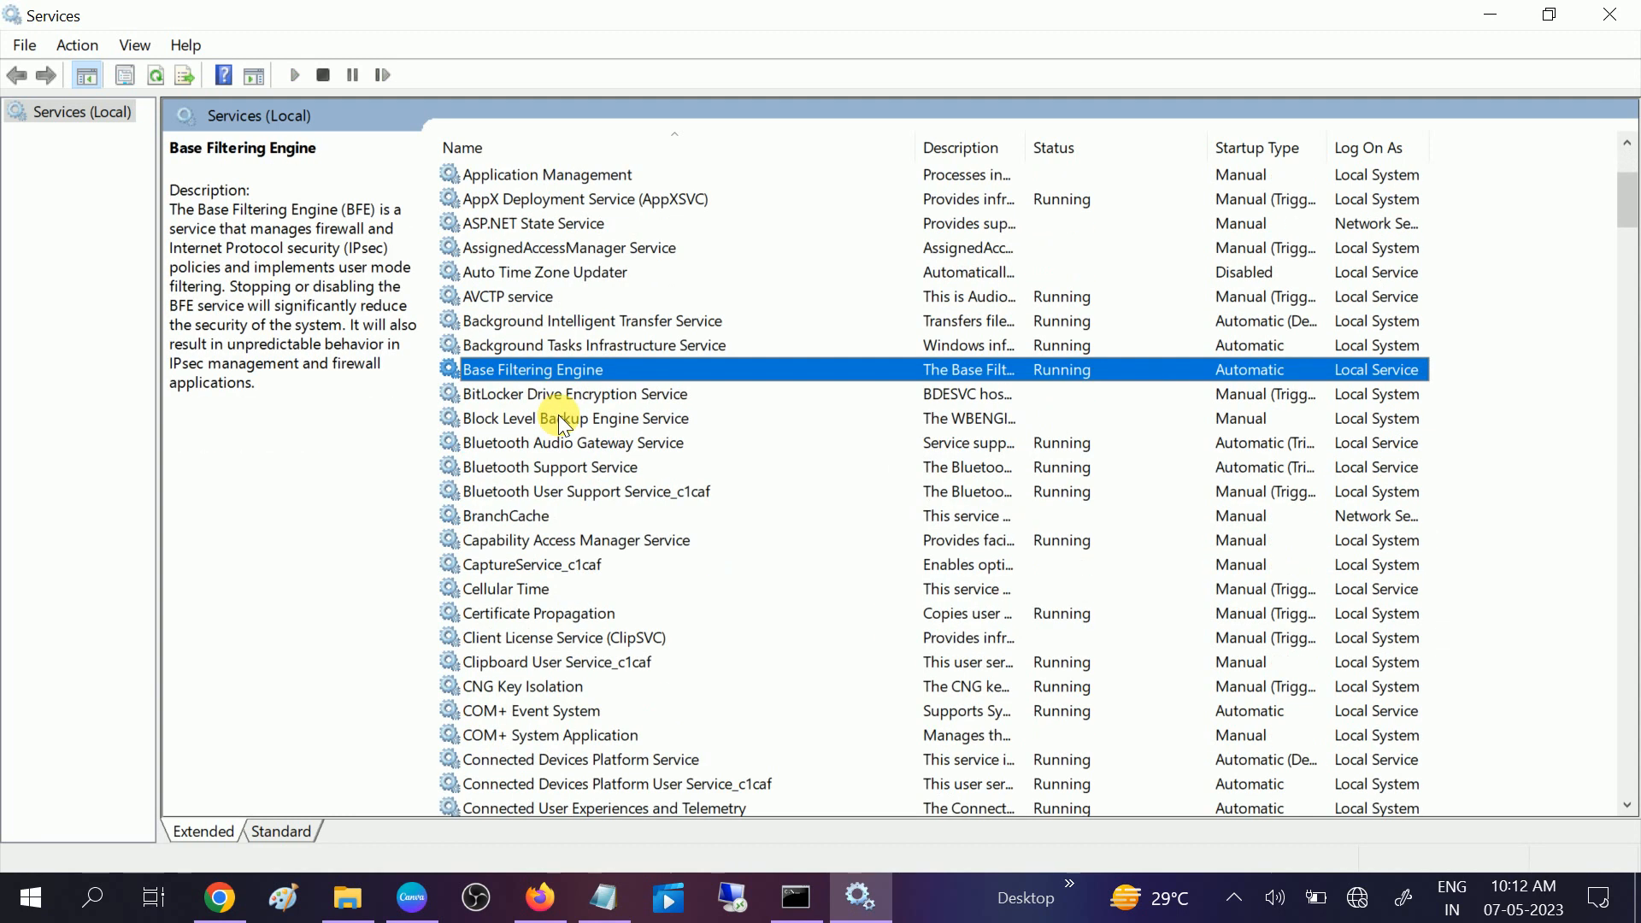
key("Down")
key("Down")
key("Down")
key("Down")
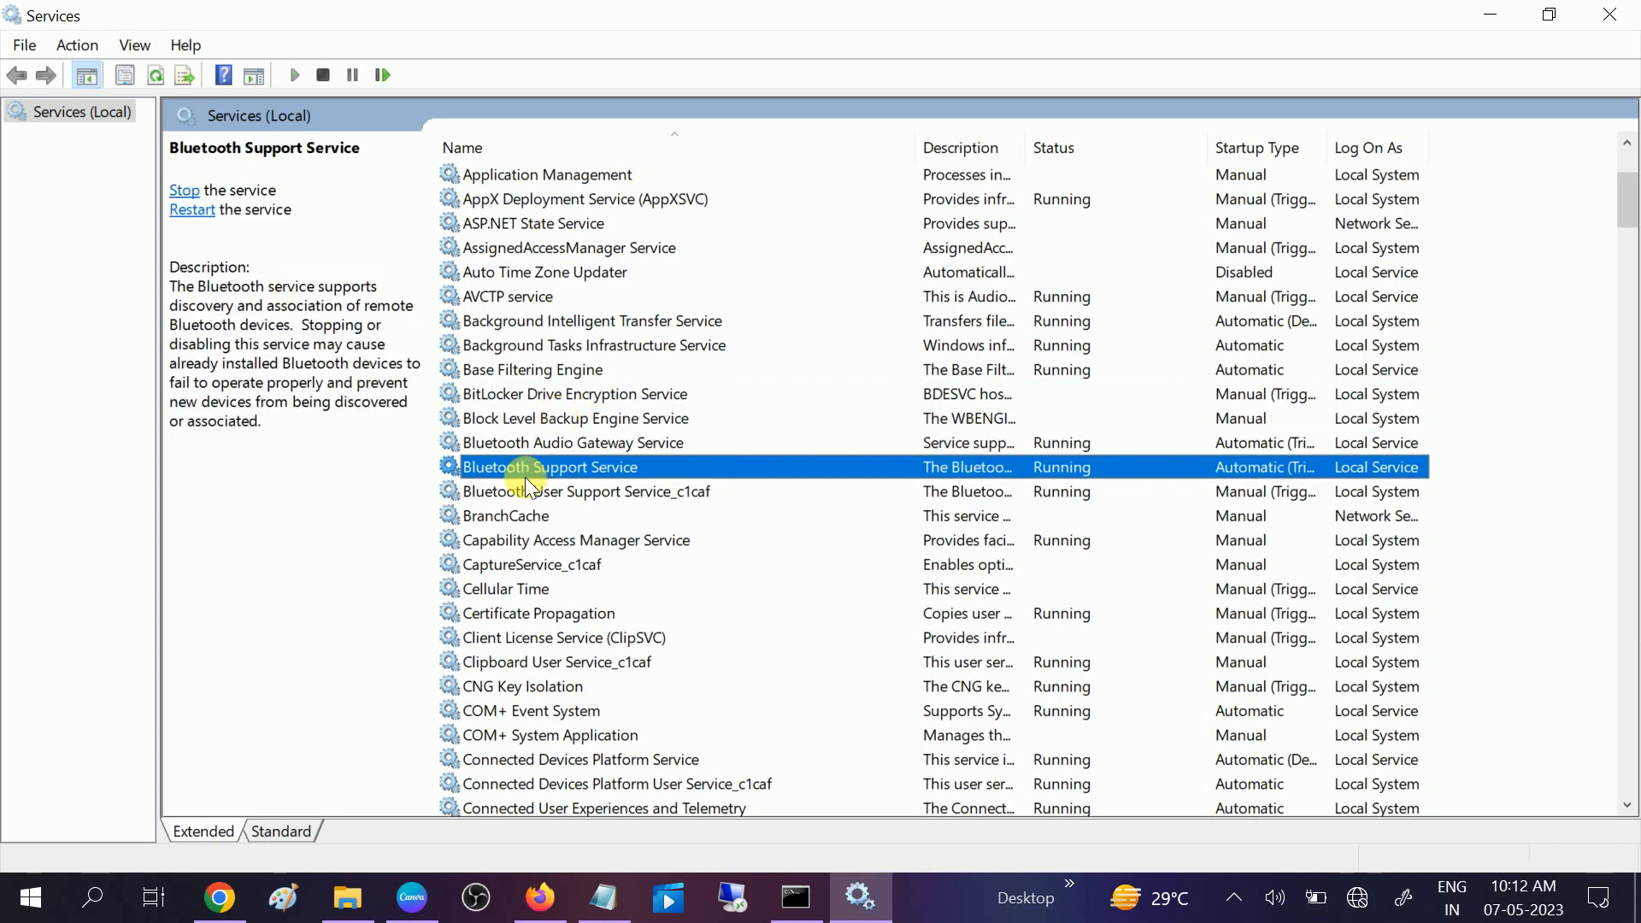
In Bluetooth Support Service properties, try Manual startup and Stop, declining to stop dependent services
right_click(615, 468)
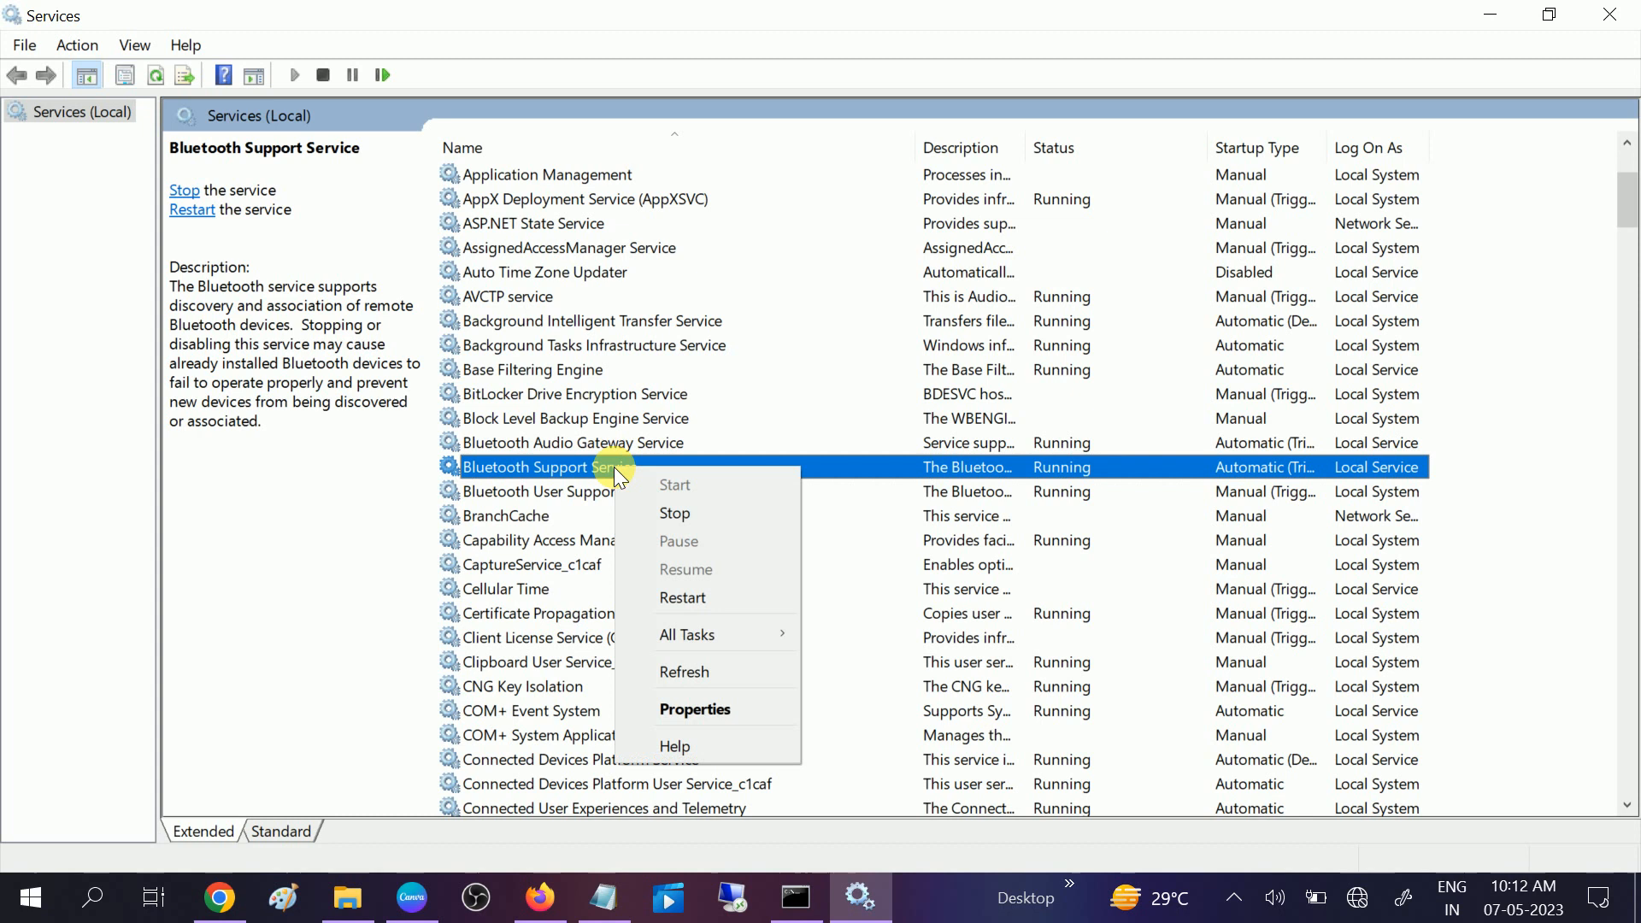
left_click(707, 712)
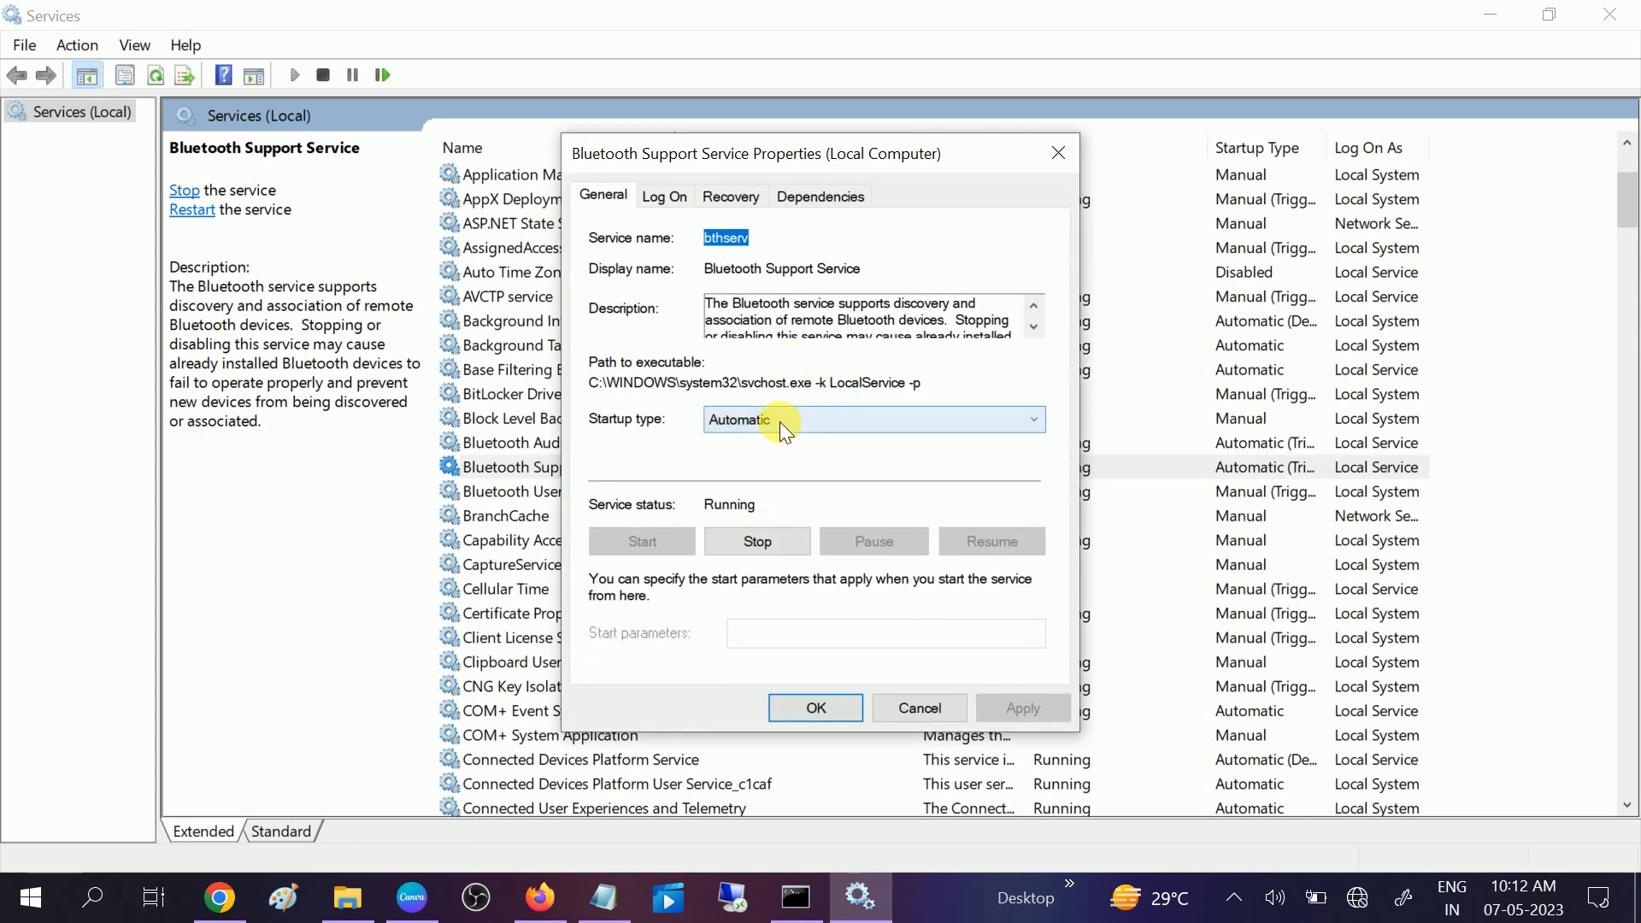
left_click(780, 422)
left_click(770, 476)
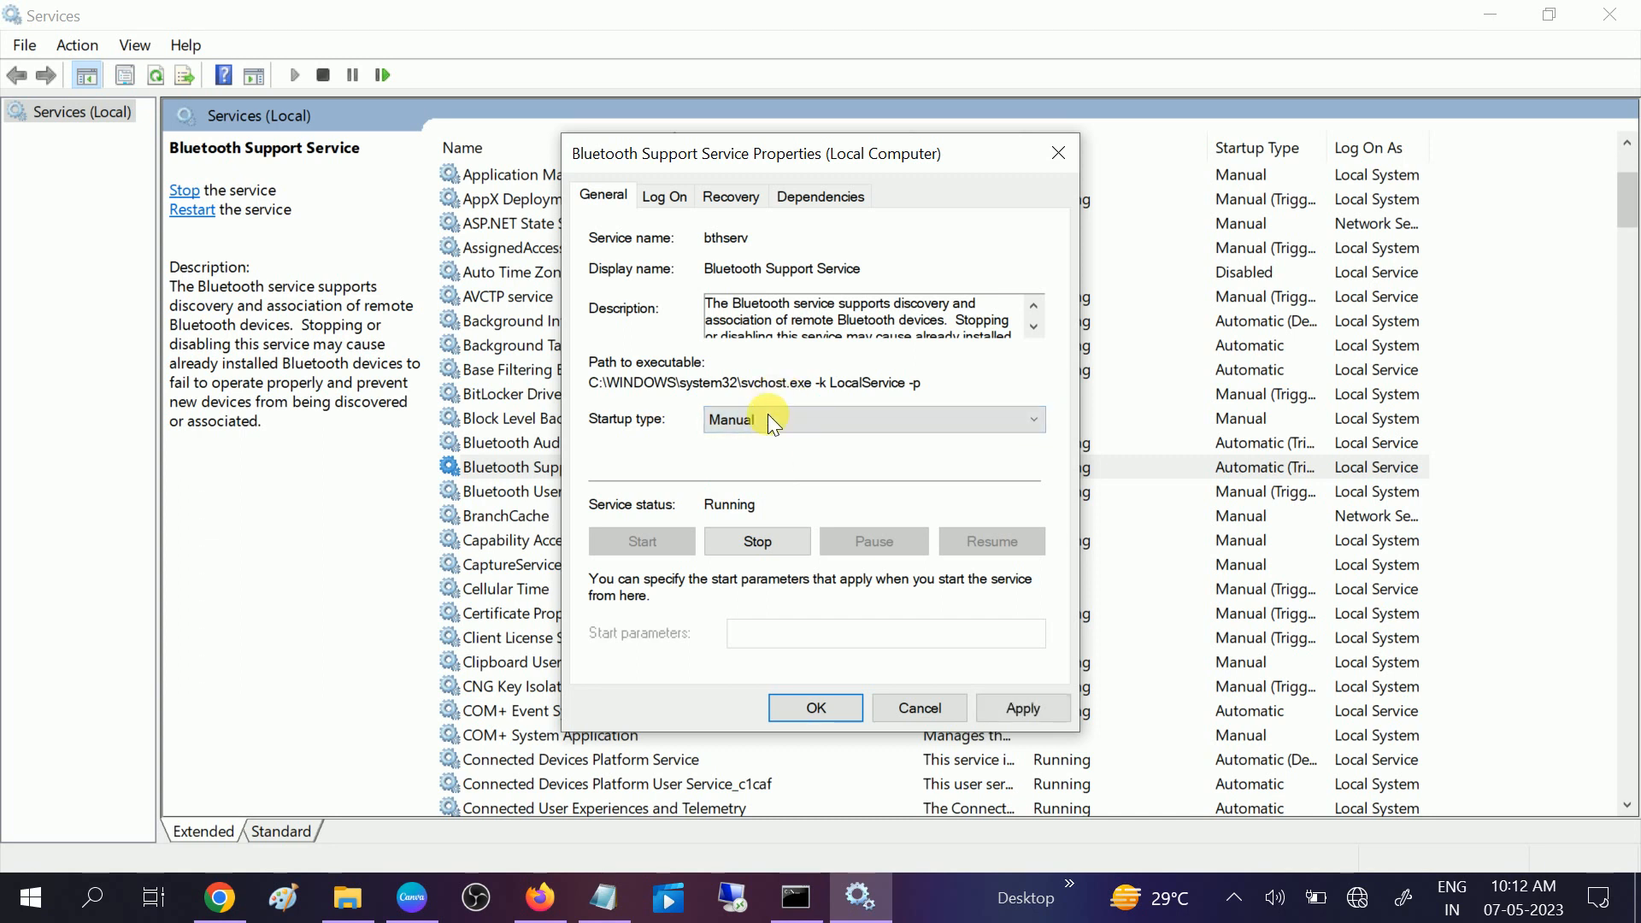
left_click(753, 537)
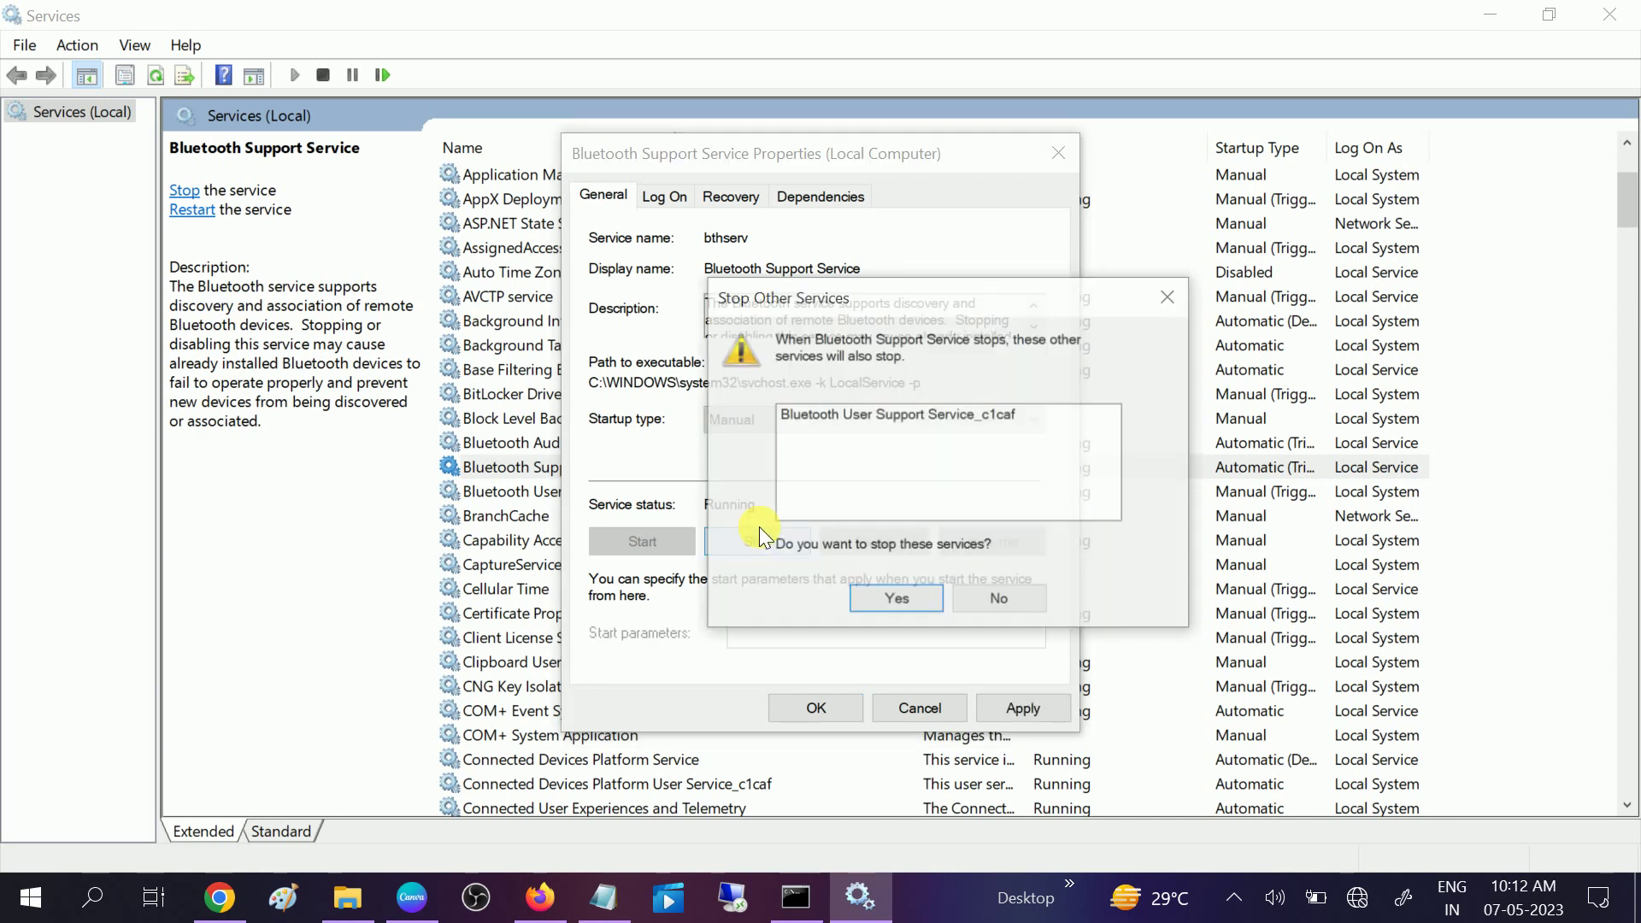
left_click(1010, 605)
Set Bluetooth Support Service startup type back to Automatic and apply it
left_click(819, 425)
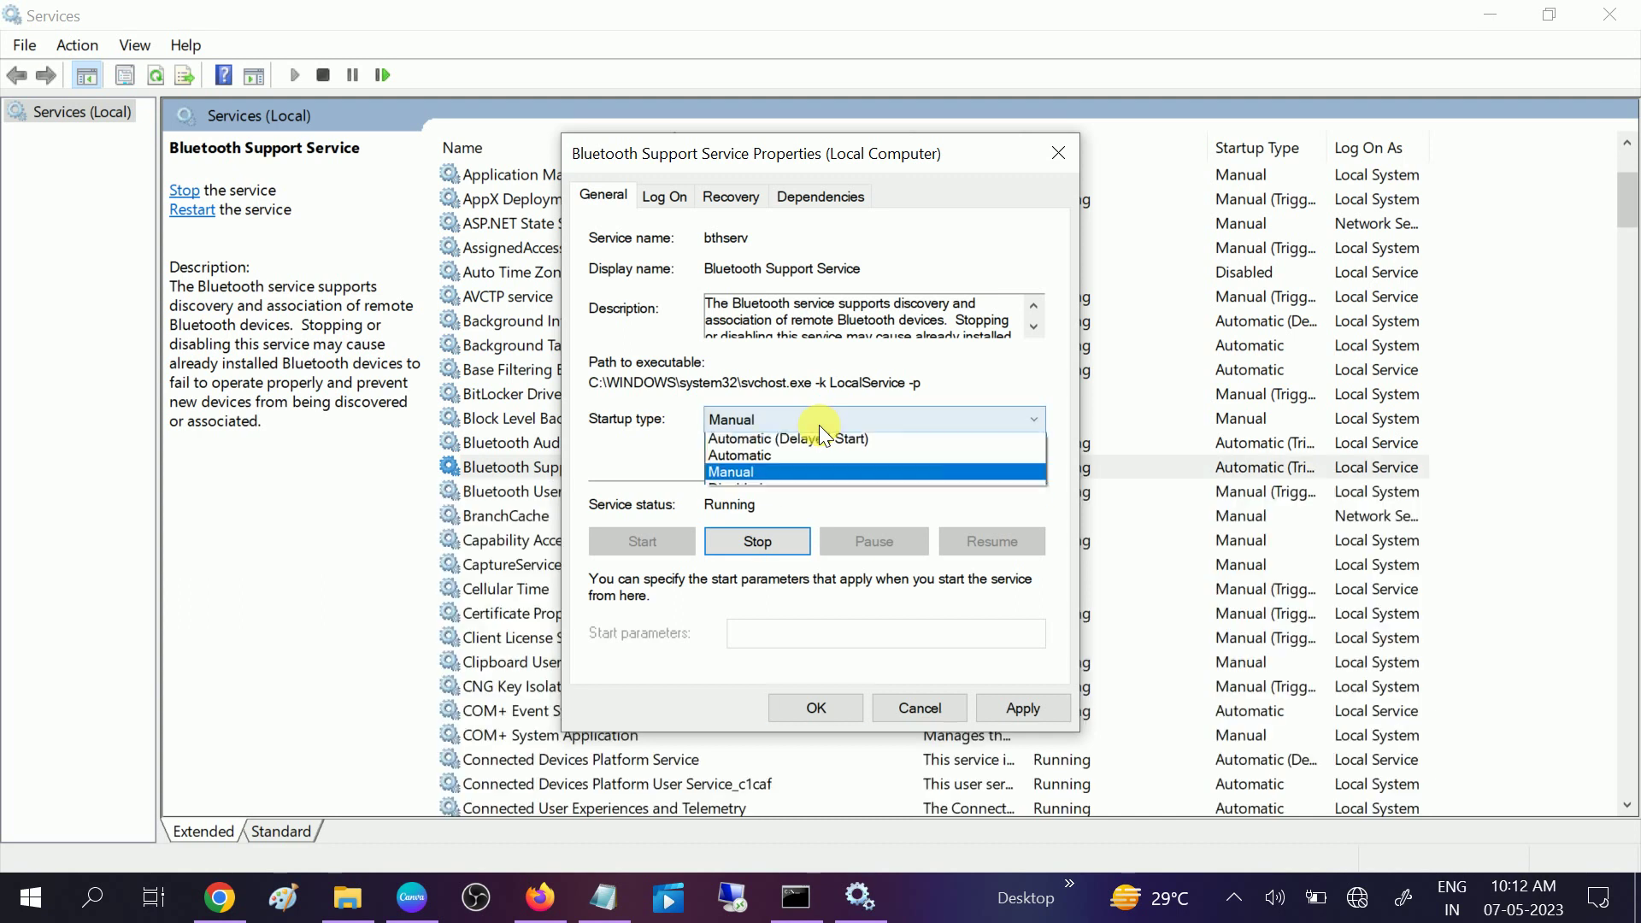
left_click(761, 458)
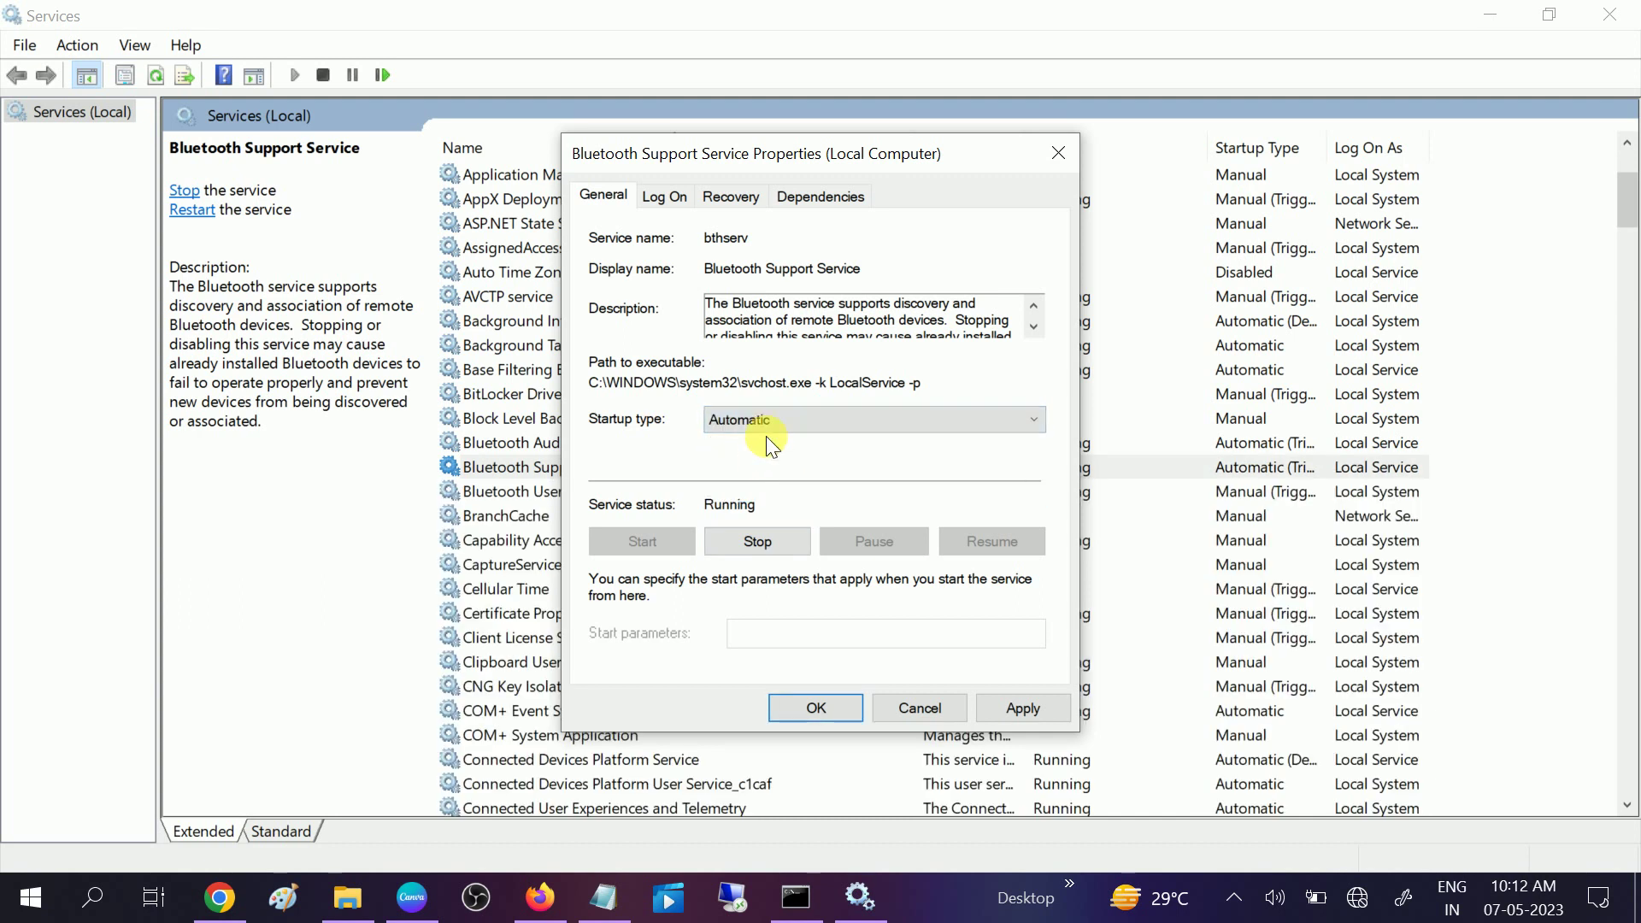
left_click(998, 699)
left_click(819, 704)
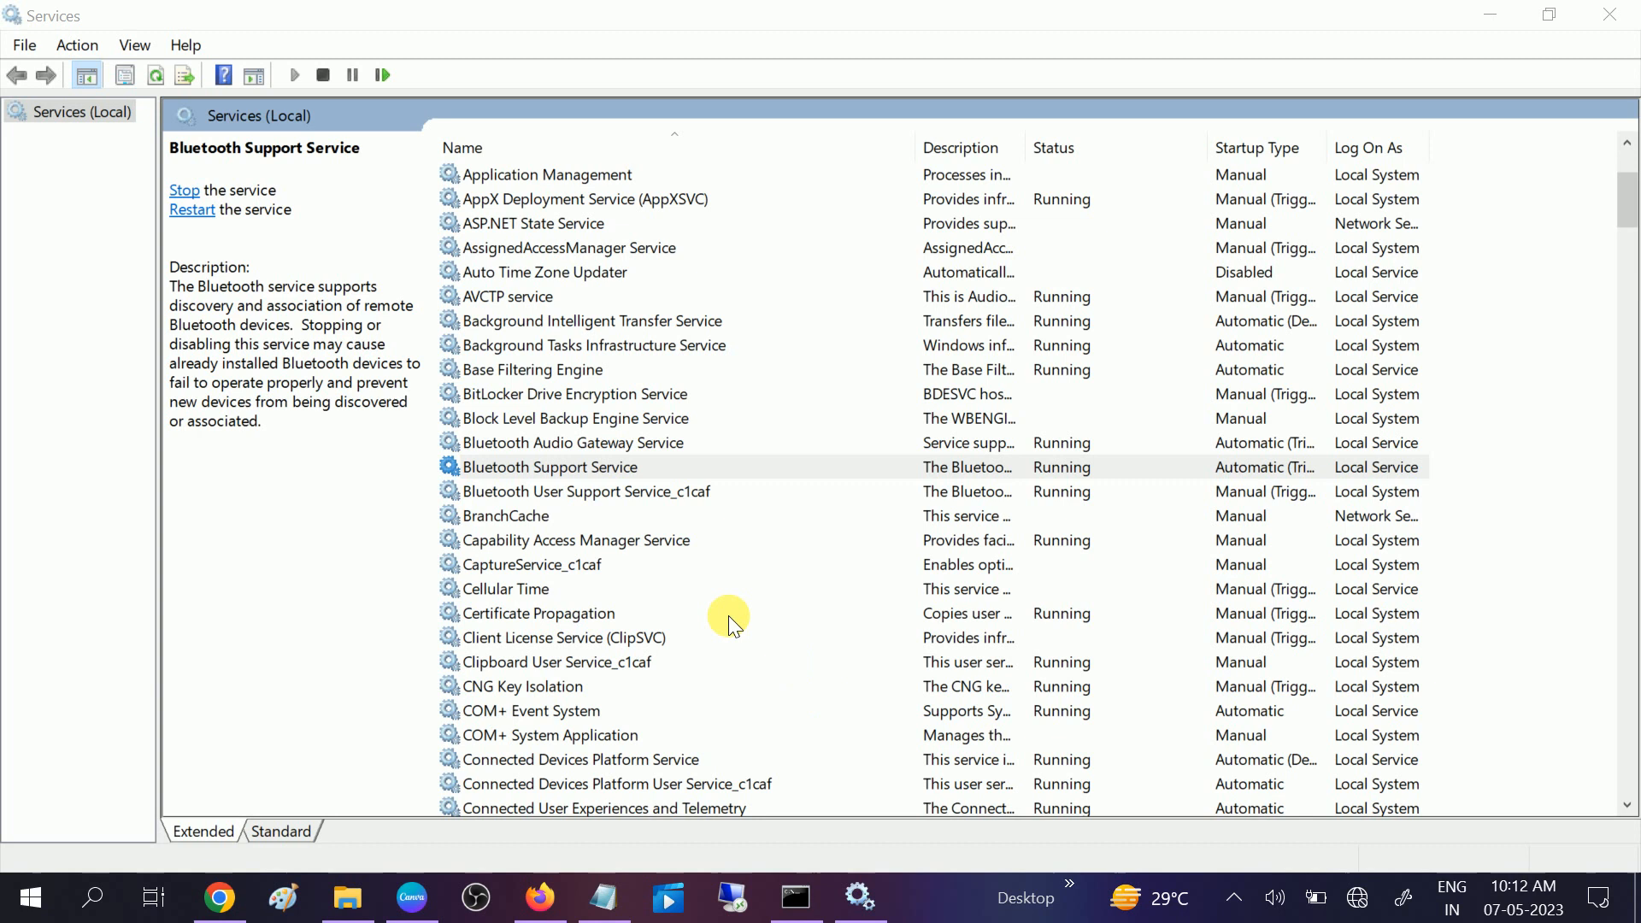
Restart Bluetooth Support Service, agreeing to restart the dependent Bluetooth User Support Service too
left_click(539, 478)
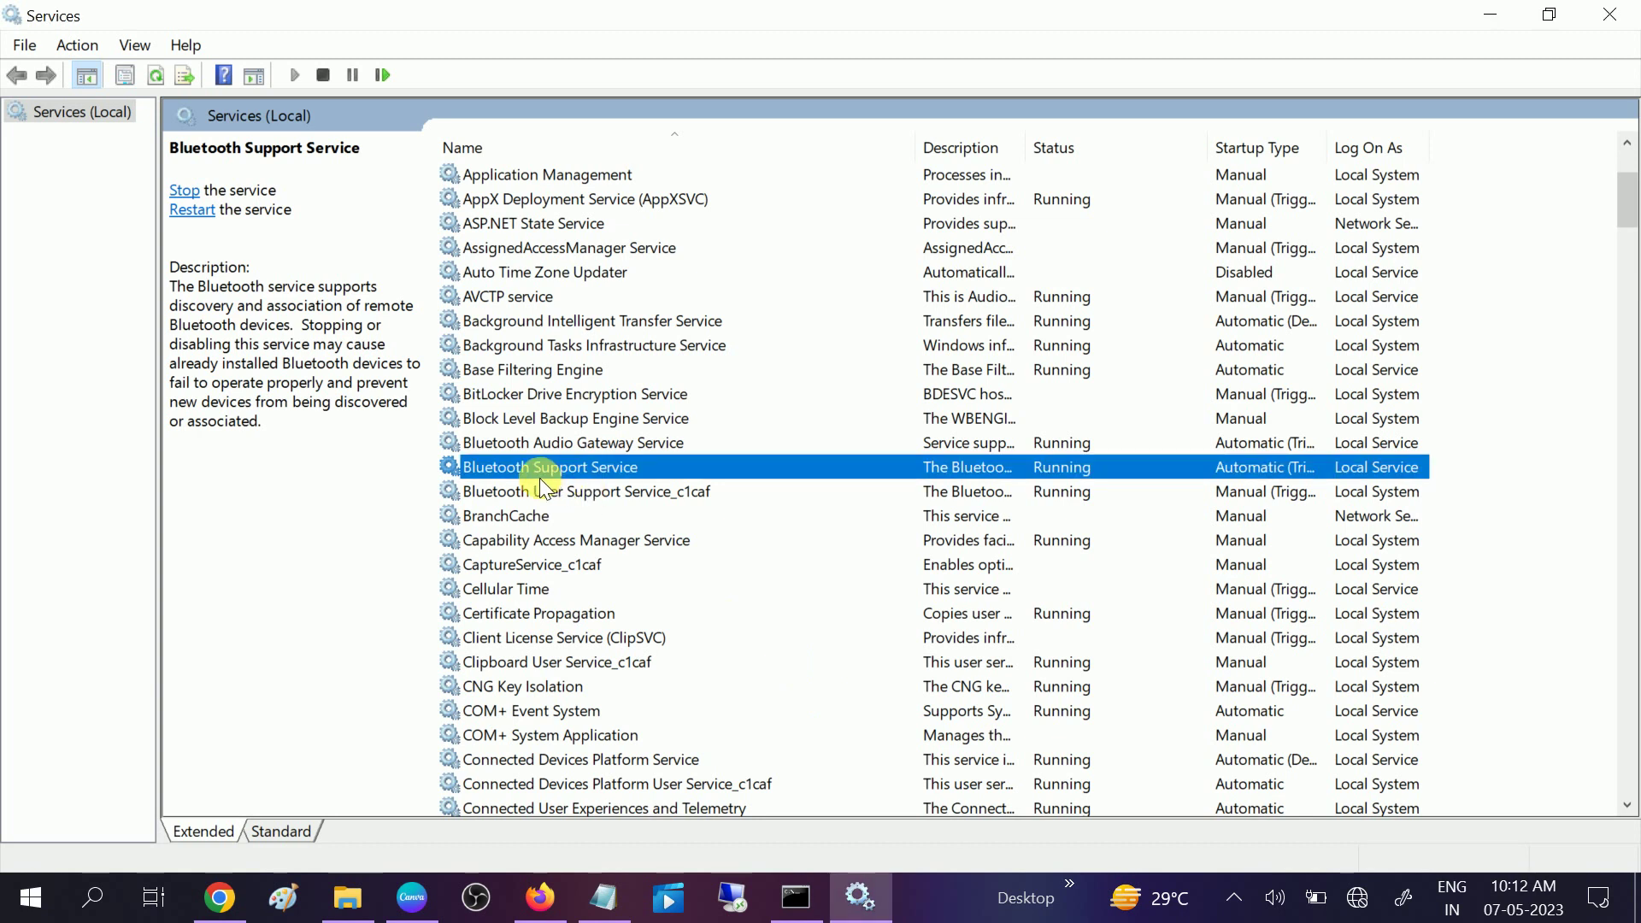
left_click(190, 210)
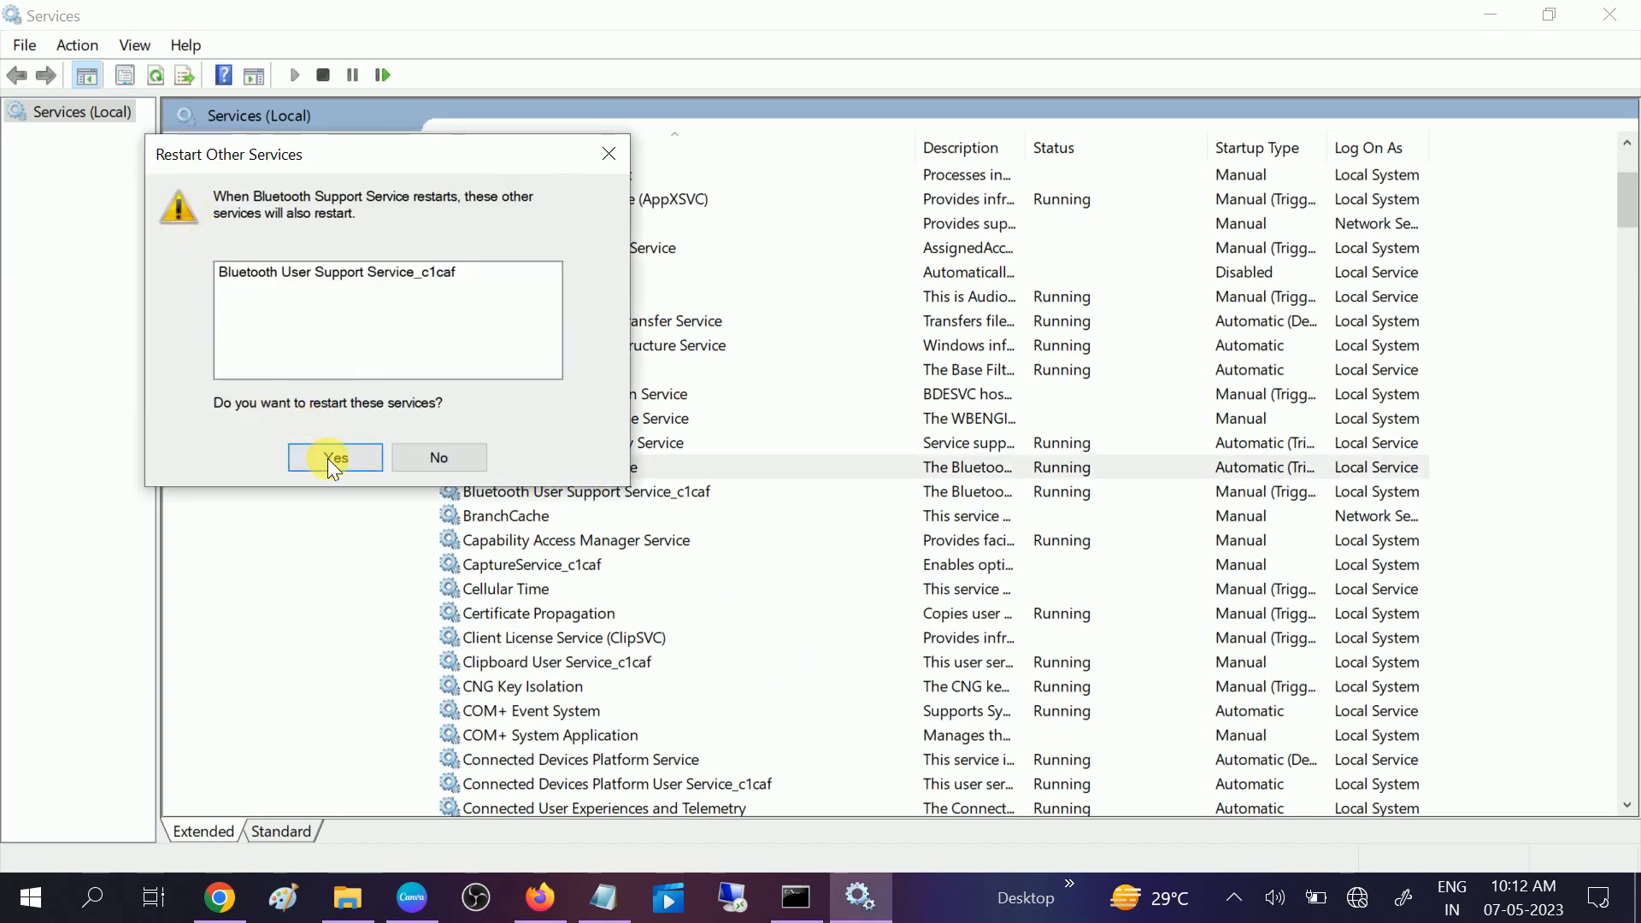
left_click(328, 458)
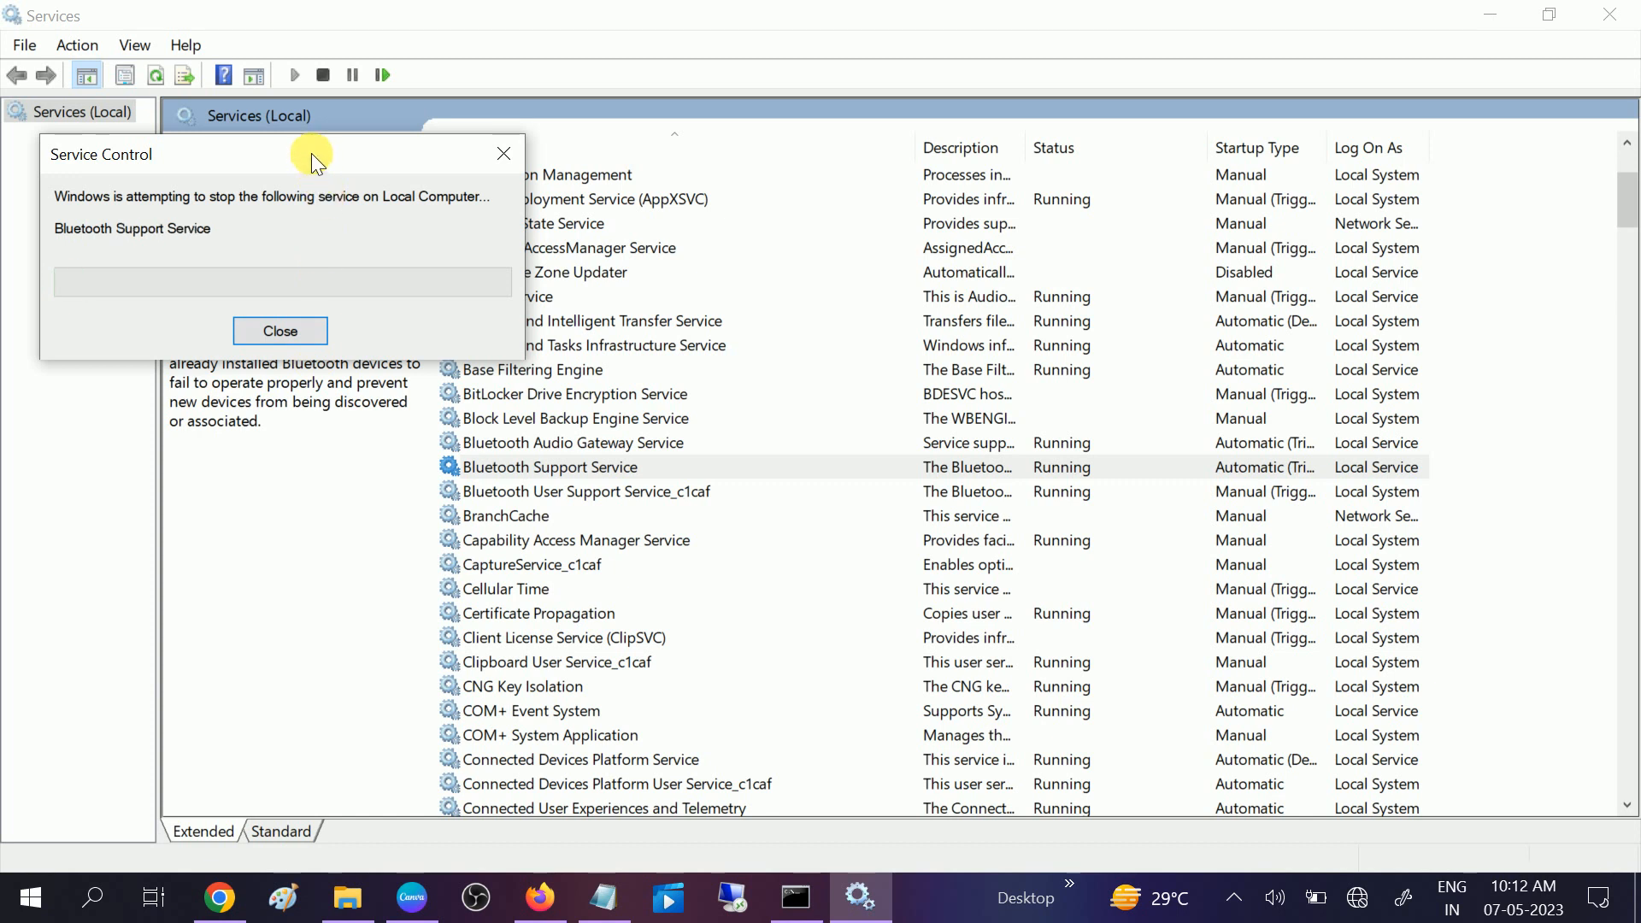
left_click_drag(311, 153, 1007, 255)
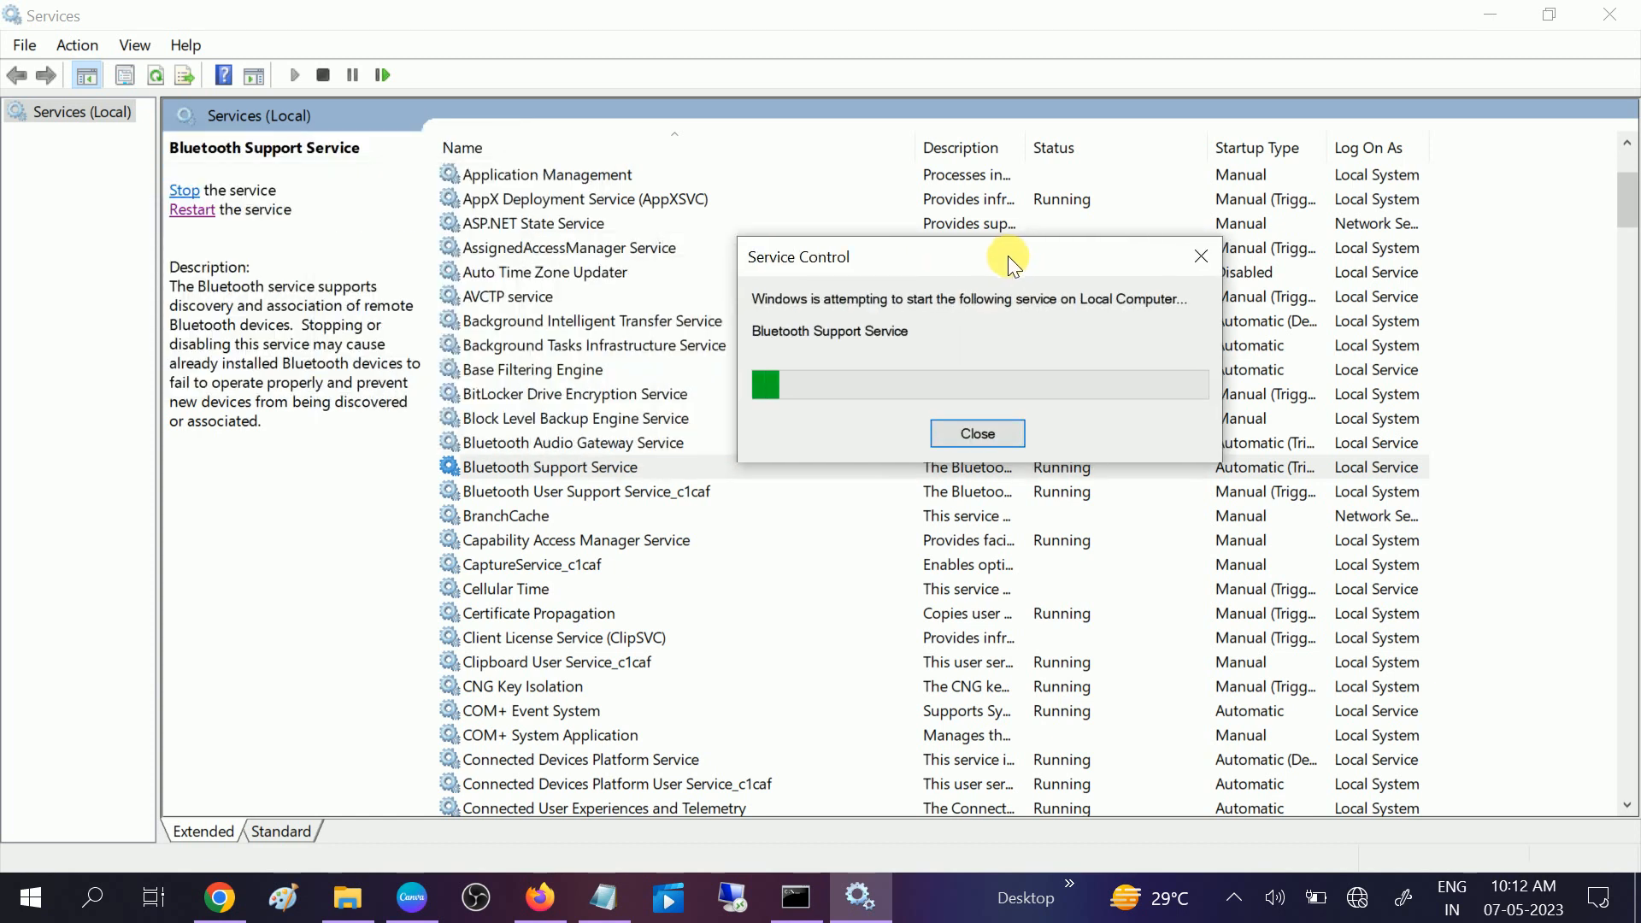
left_click(981, 434)
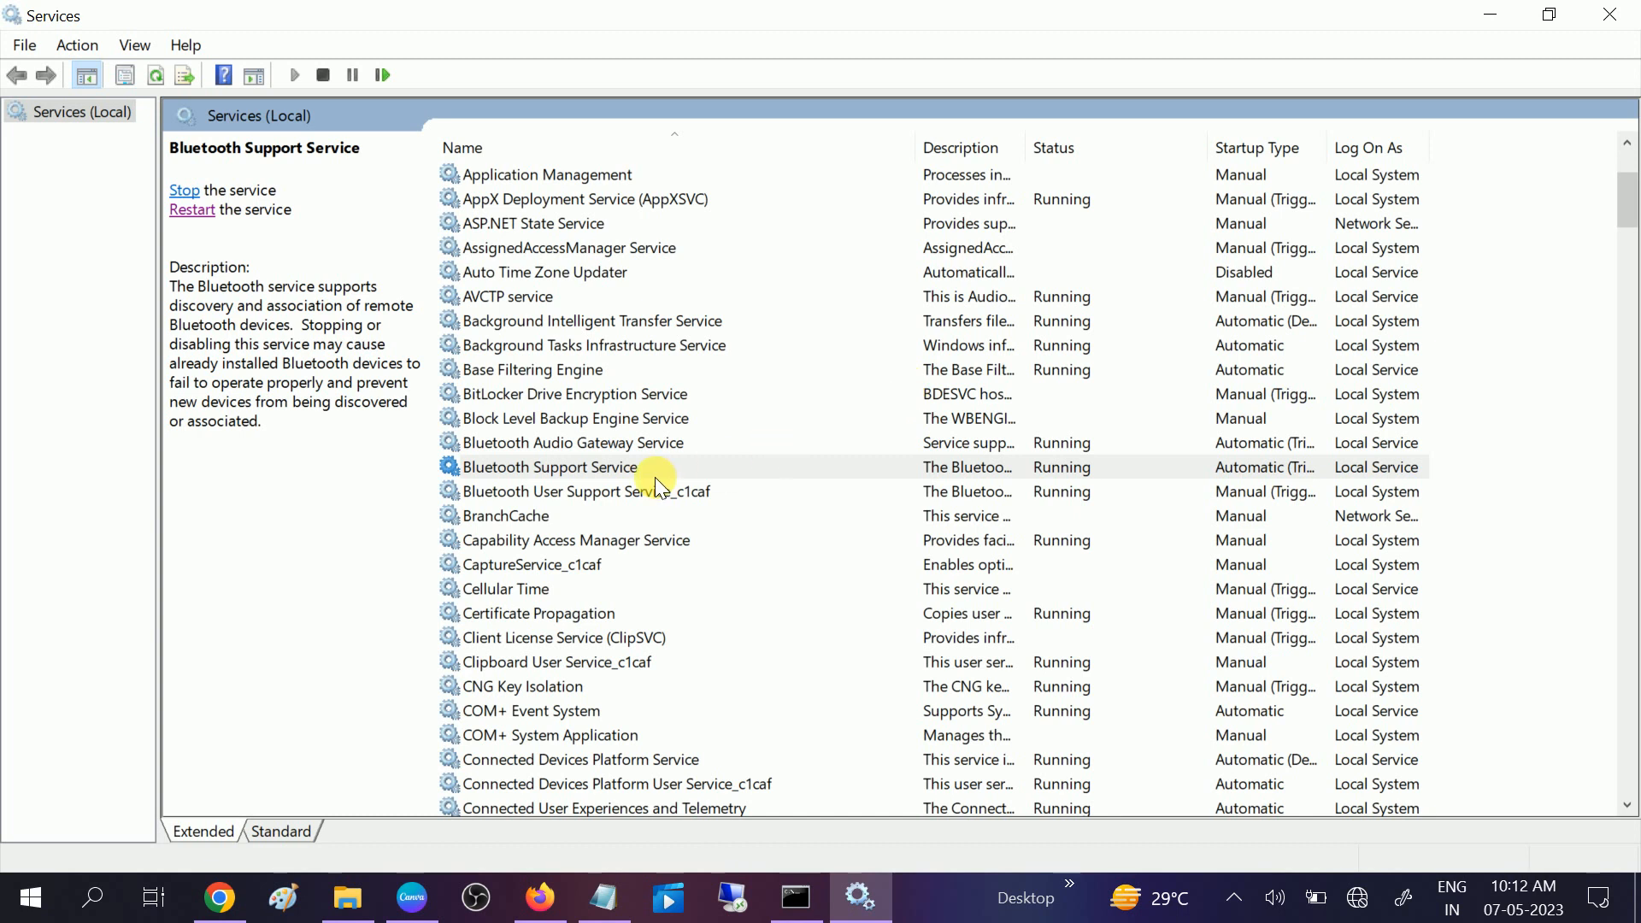
left_click(597, 451)
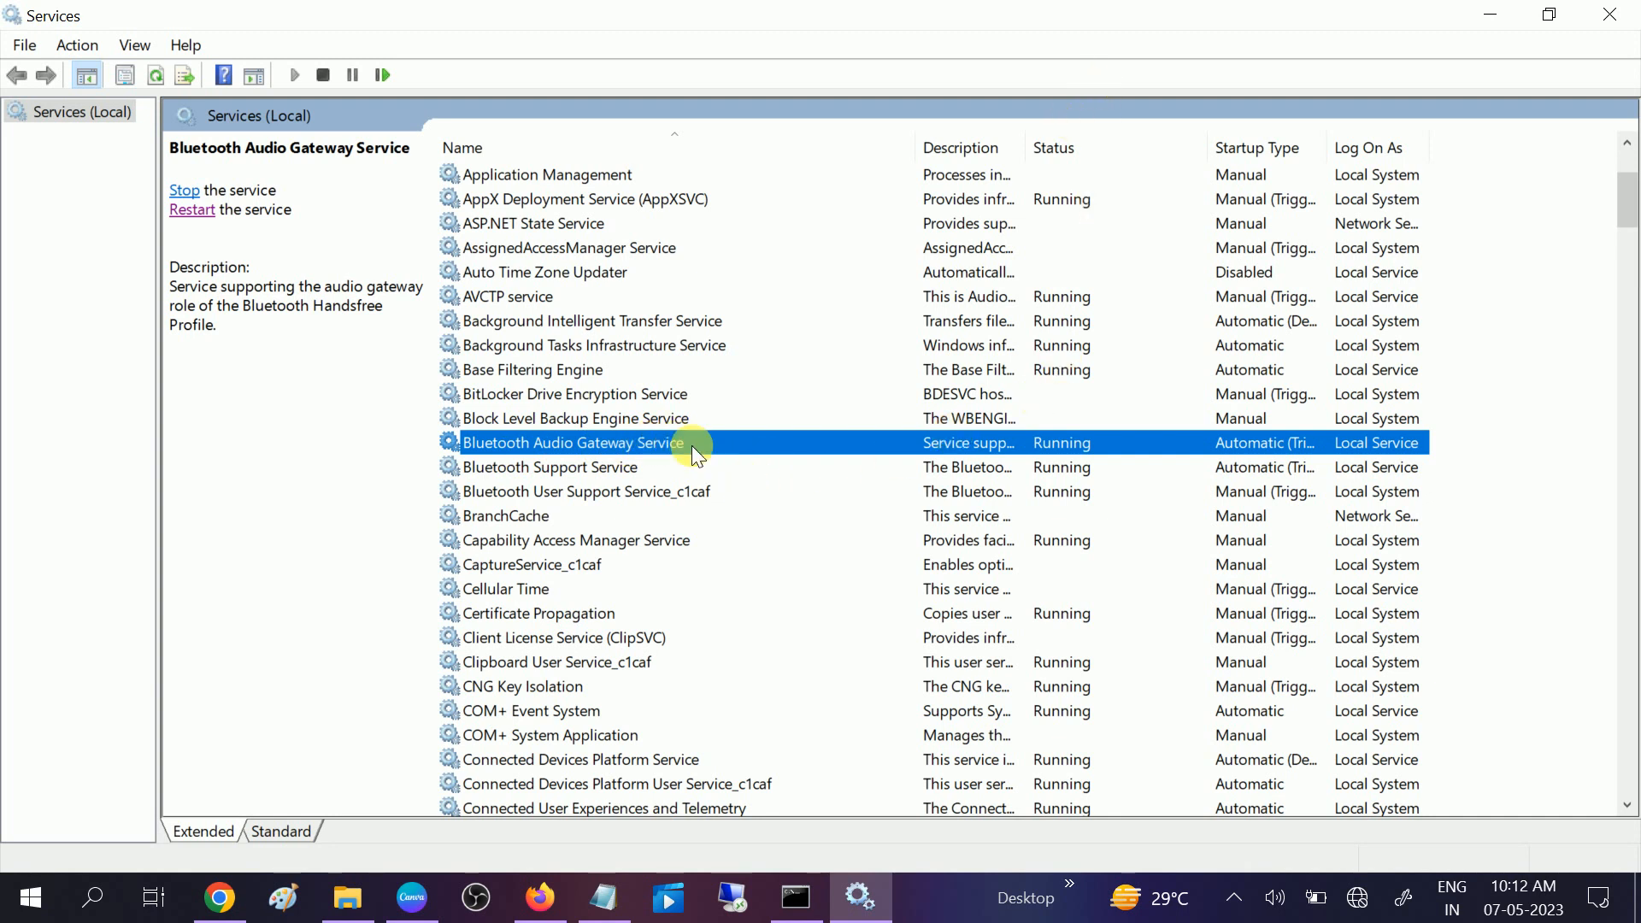
Confirm Bluetooth Audio Gateway Service's Automatic startup in its properties and restart it
right_click(680, 442)
left_click(754, 680)
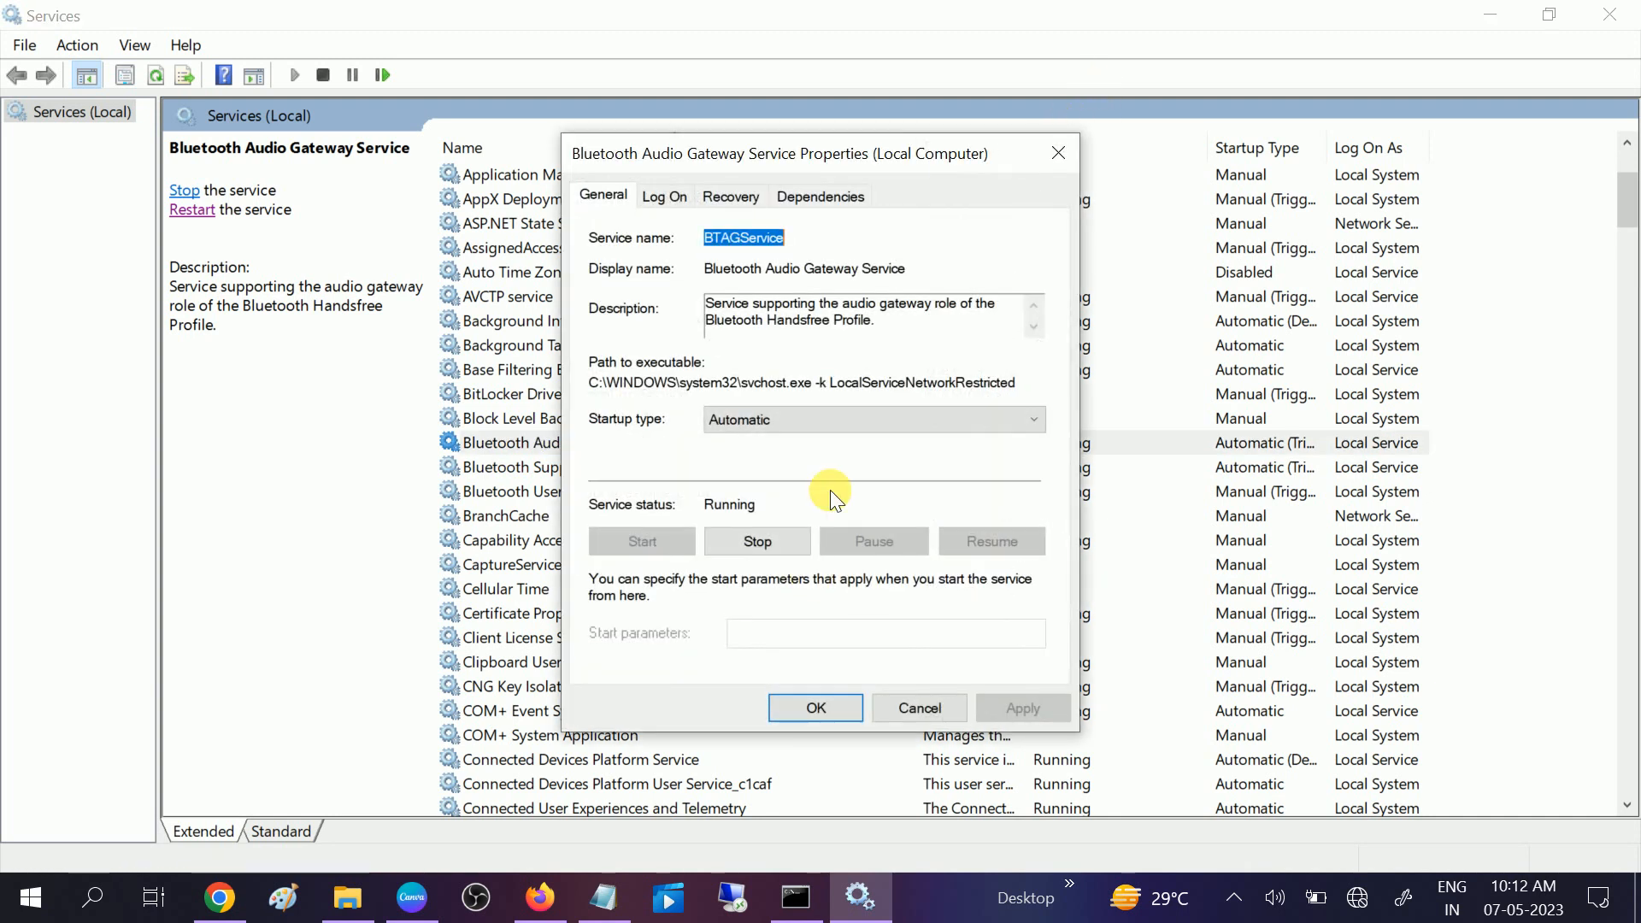
left_click(760, 418)
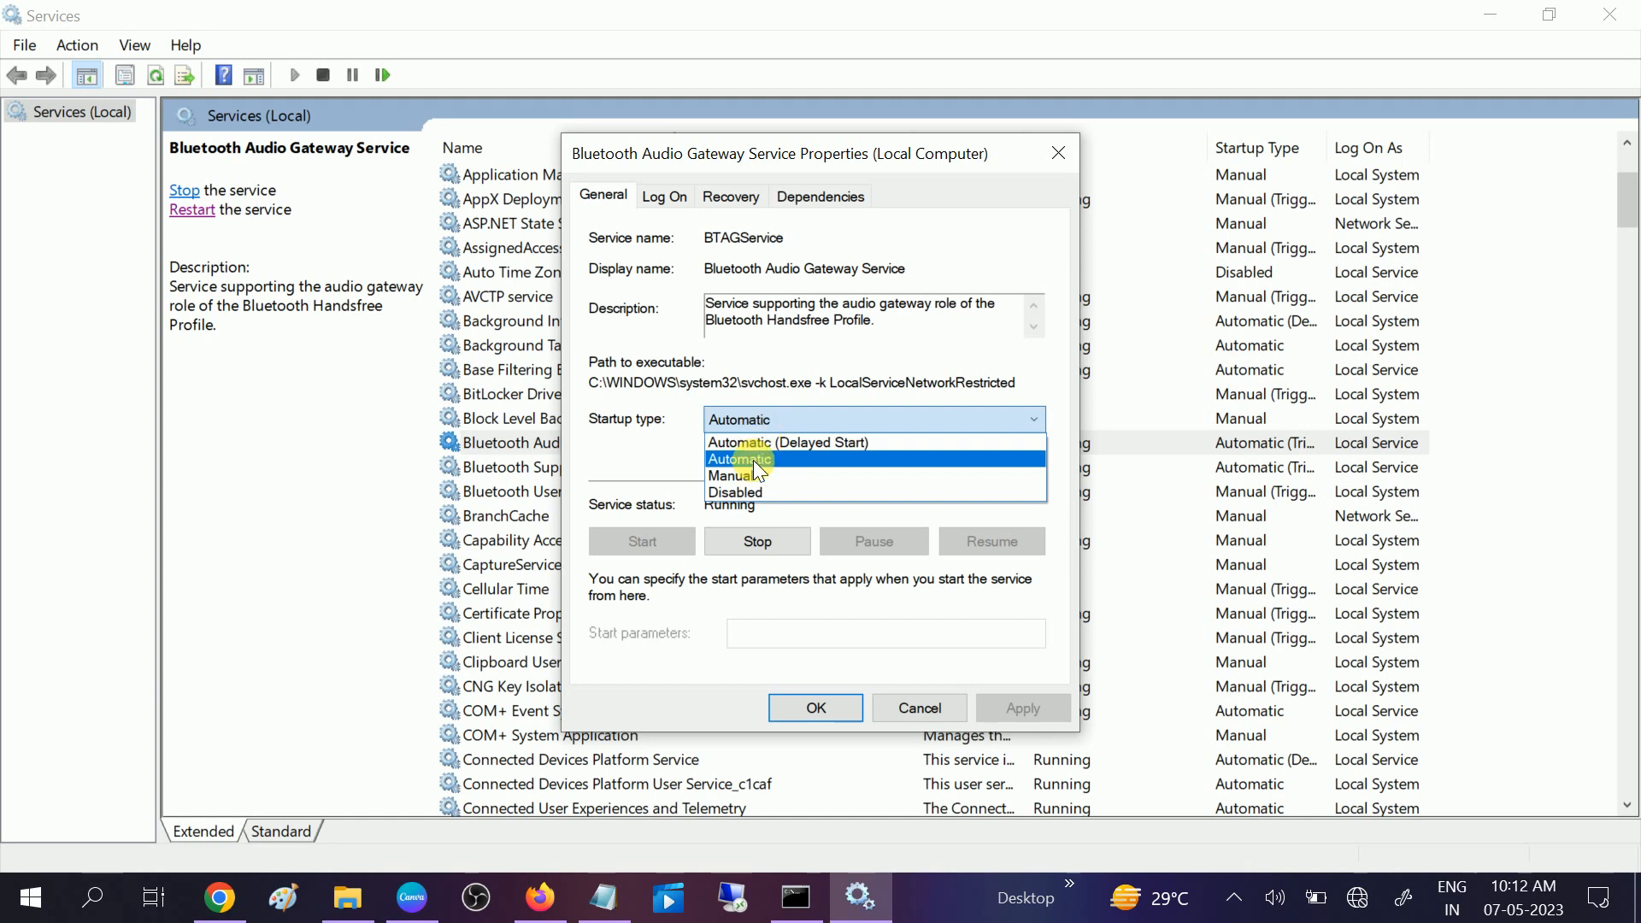
left_click(753, 460)
left_click(1026, 708)
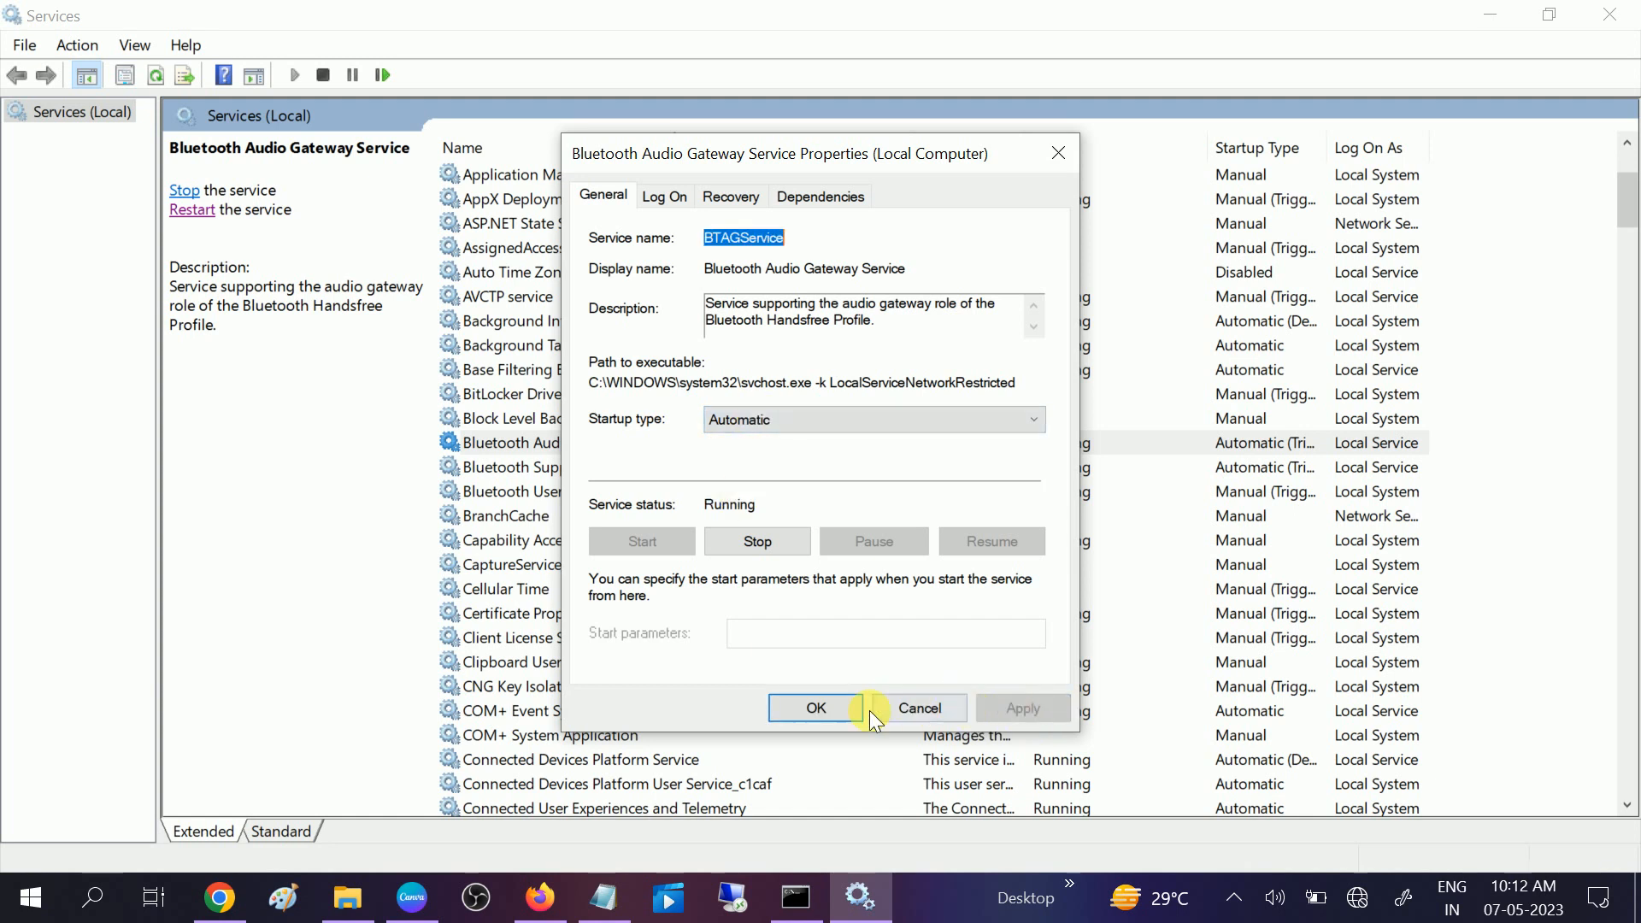
left_click(838, 708)
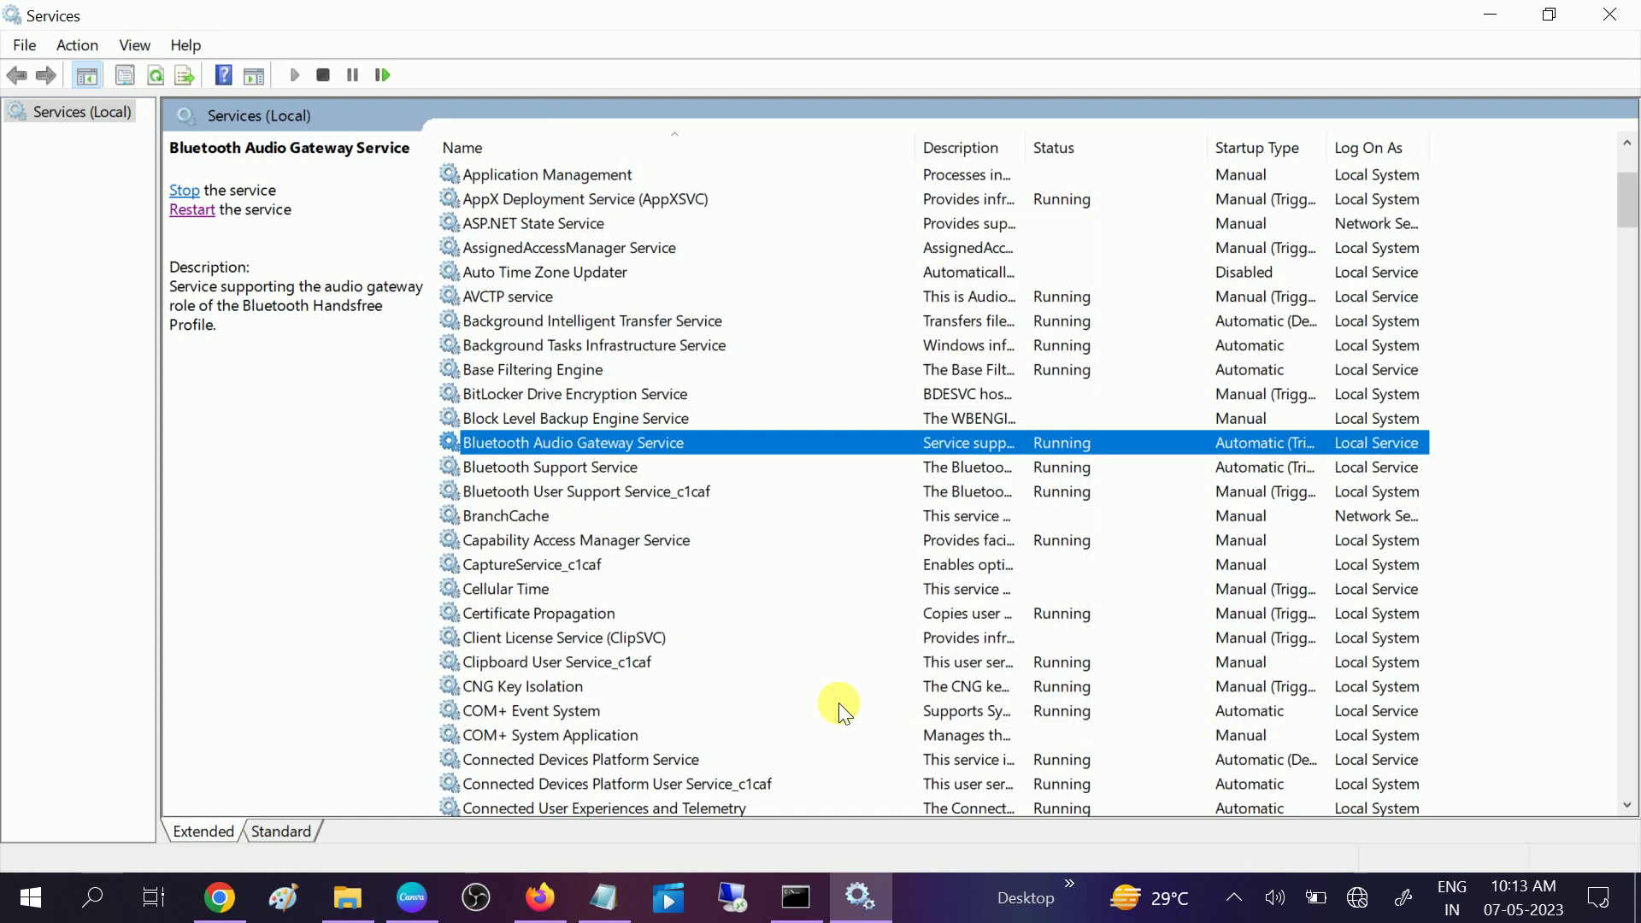
left_click(192, 211)
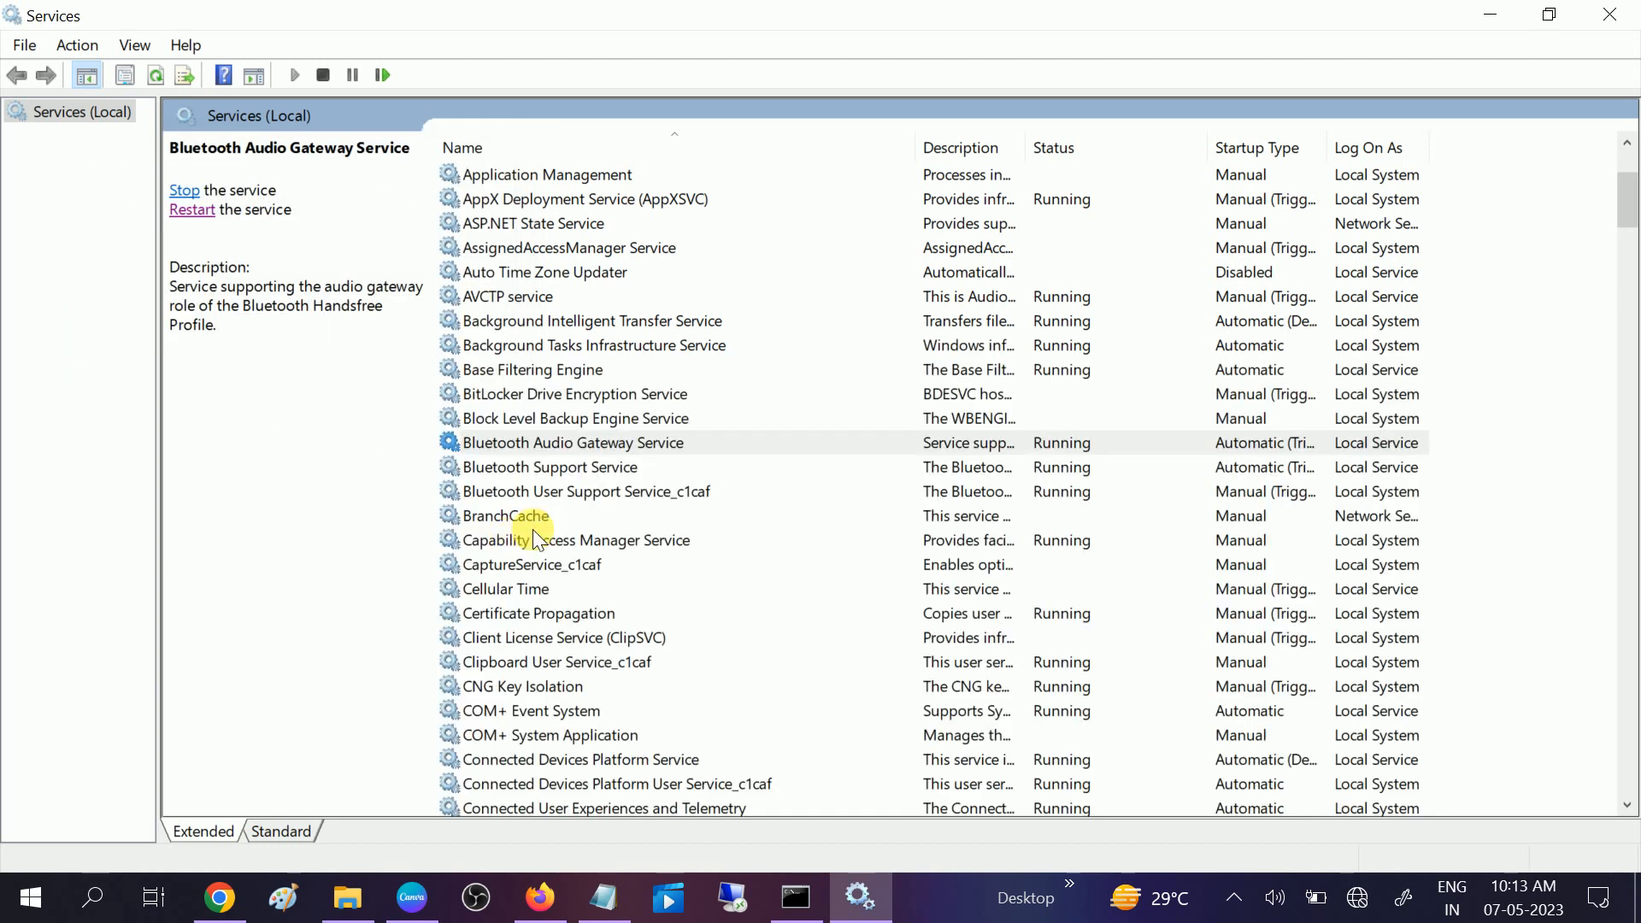
Restart Bluetooth User Support Service_c1caf
left_click(566, 493)
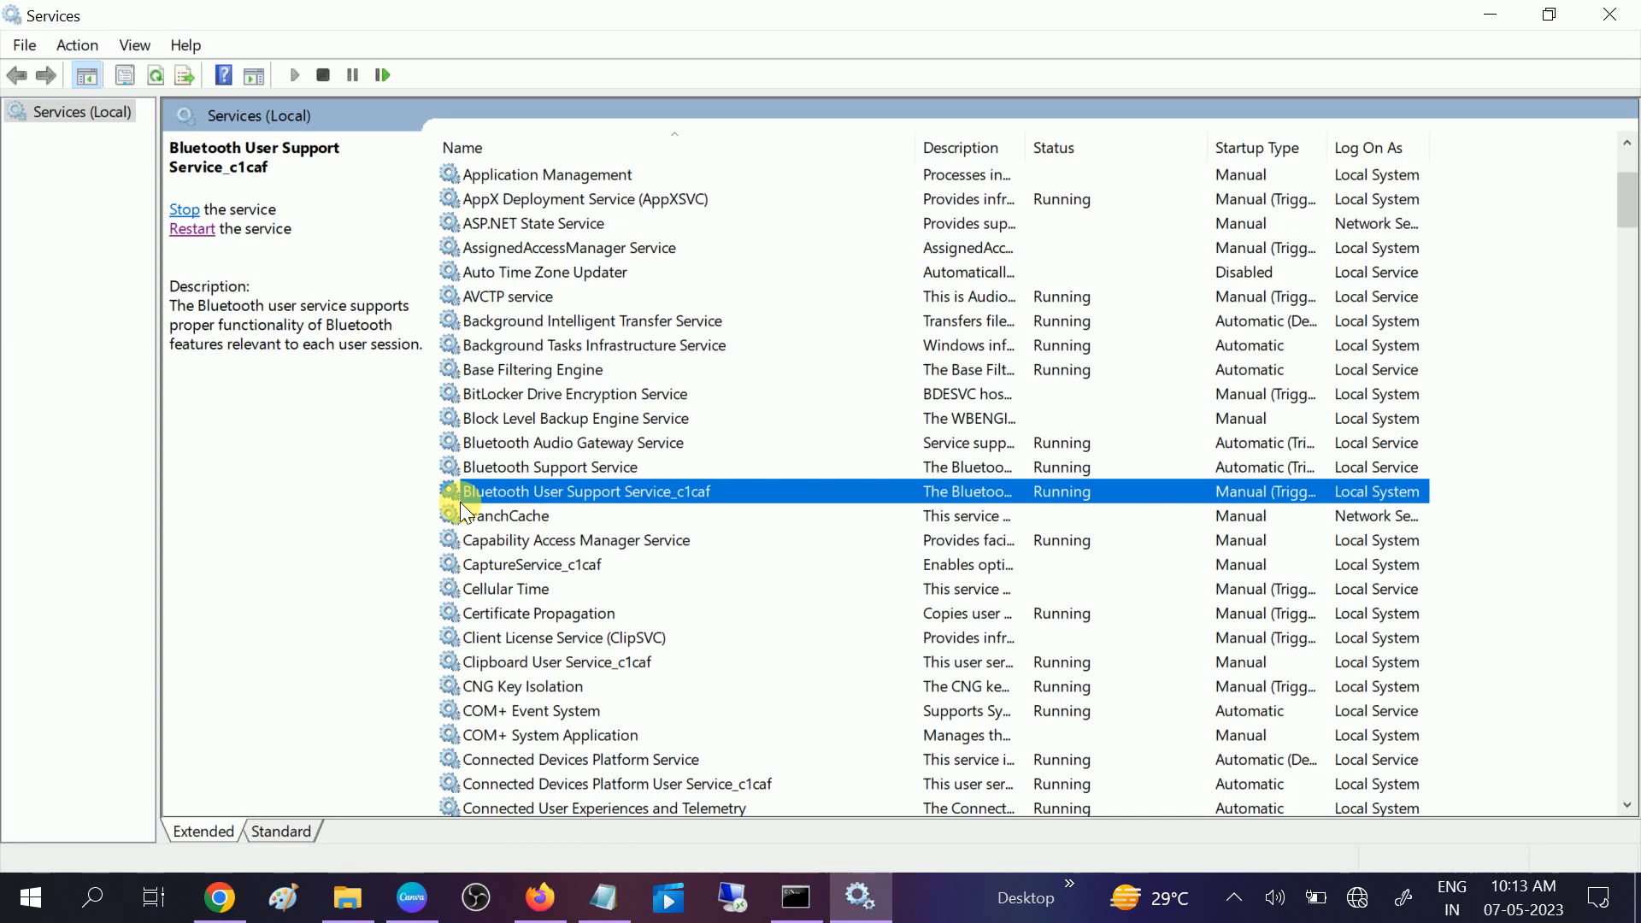
left_click(191, 230)
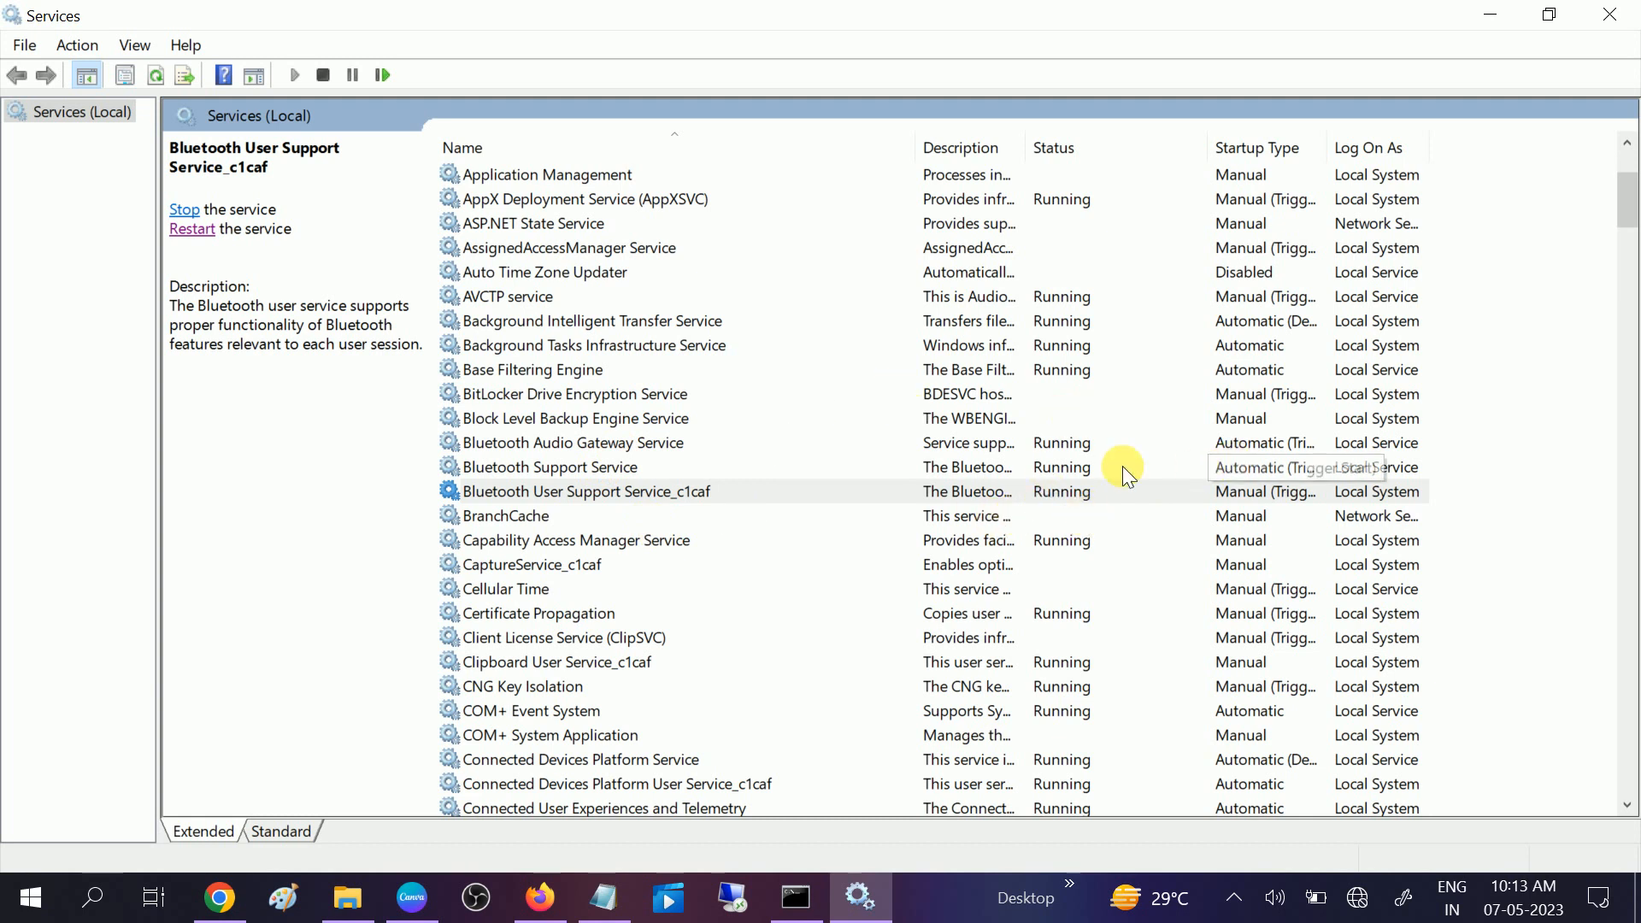
left_click(1083, 464)
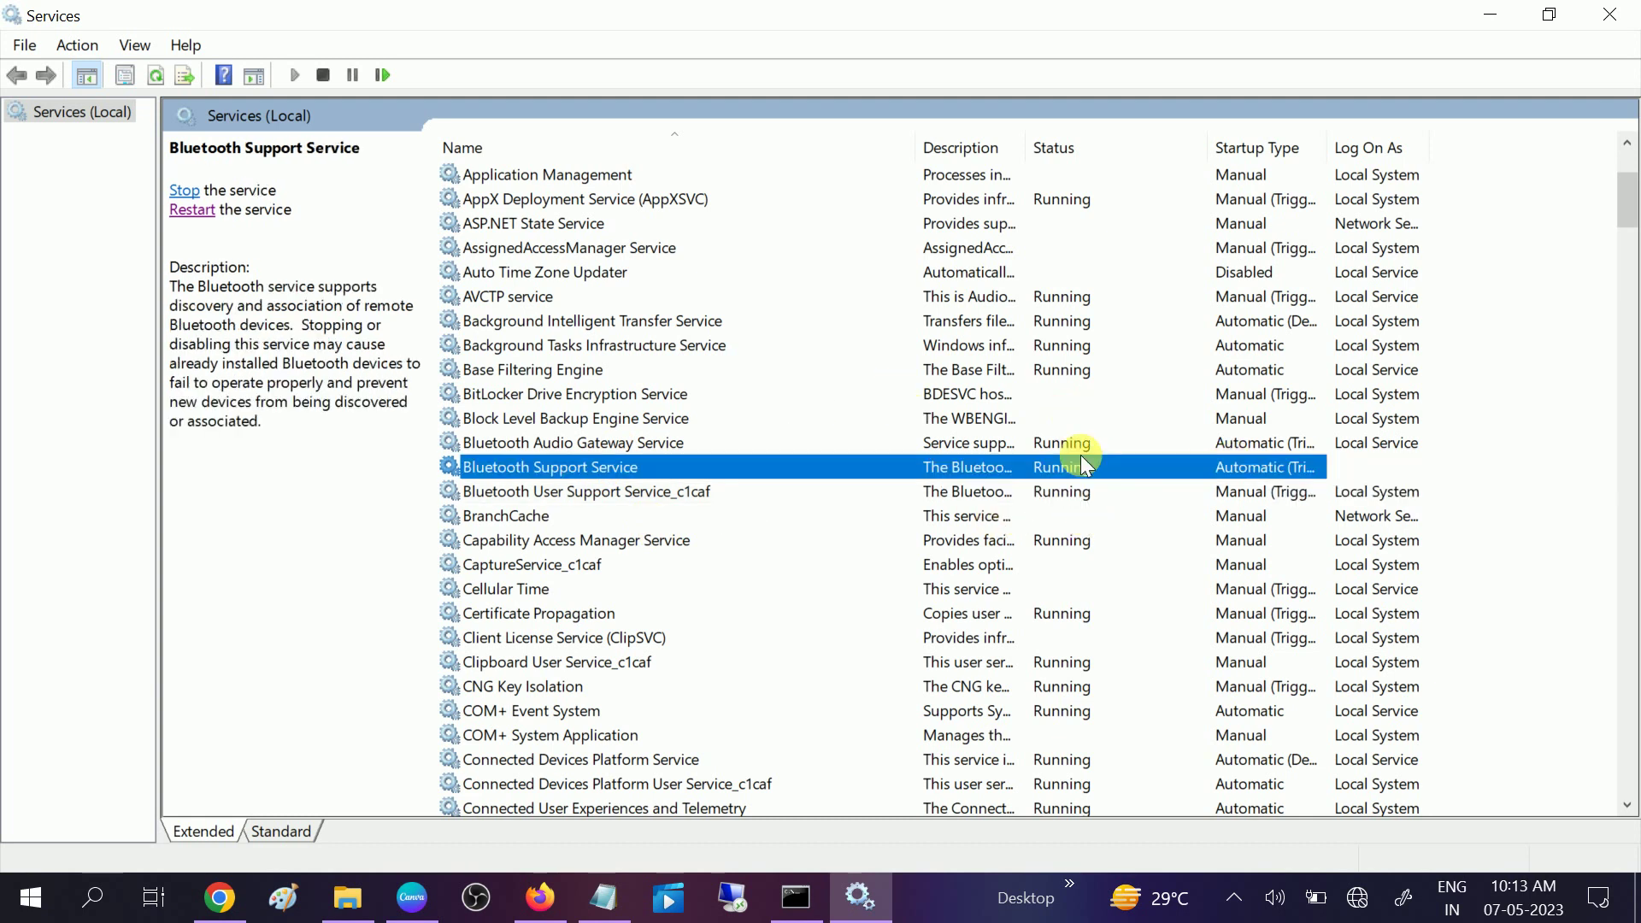
Check Bluetooth User Support Service properties show Manual startup and Running, then bring up the tray Bluetooth options
left_click(1236, 493)
double_click(1043, 495)
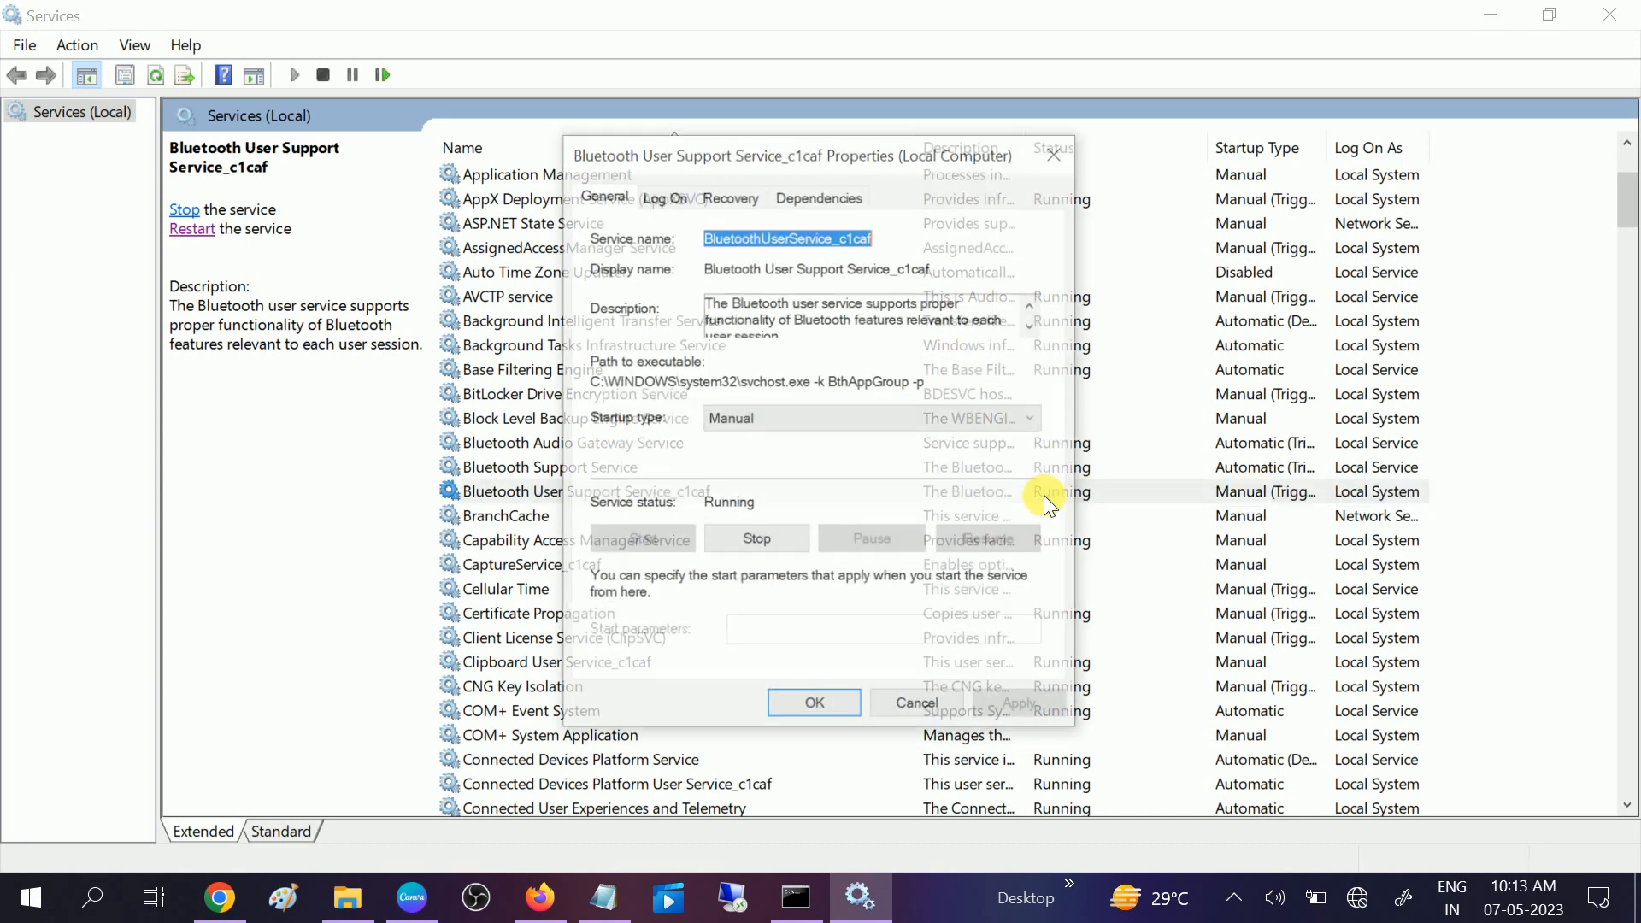
left_click(1057, 152)
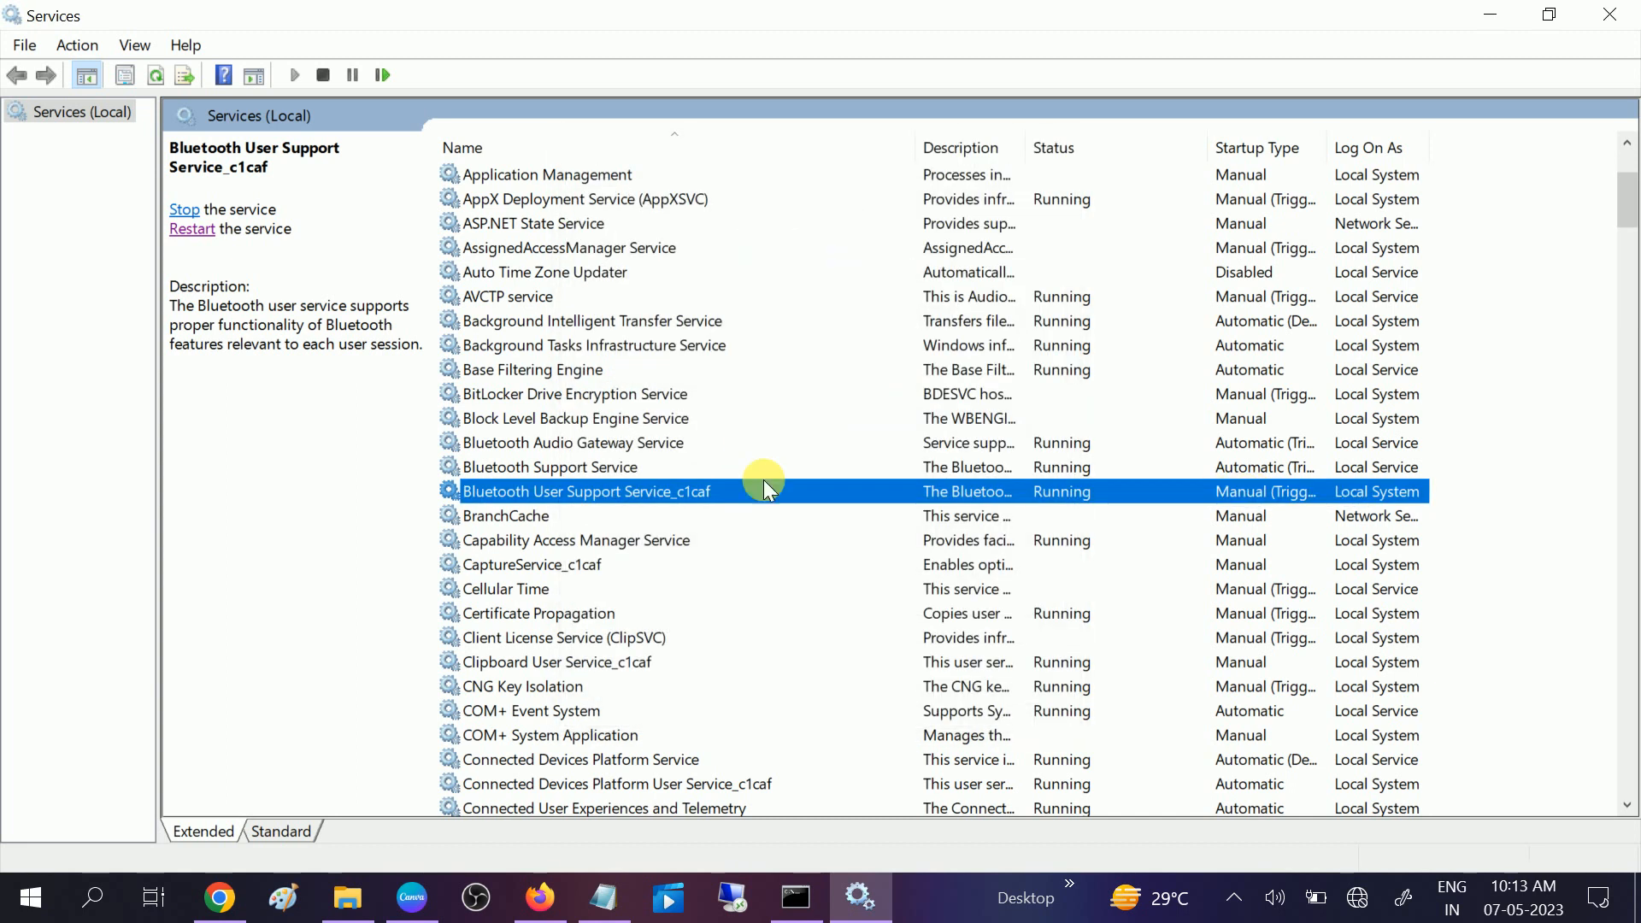
left_click(1233, 898)
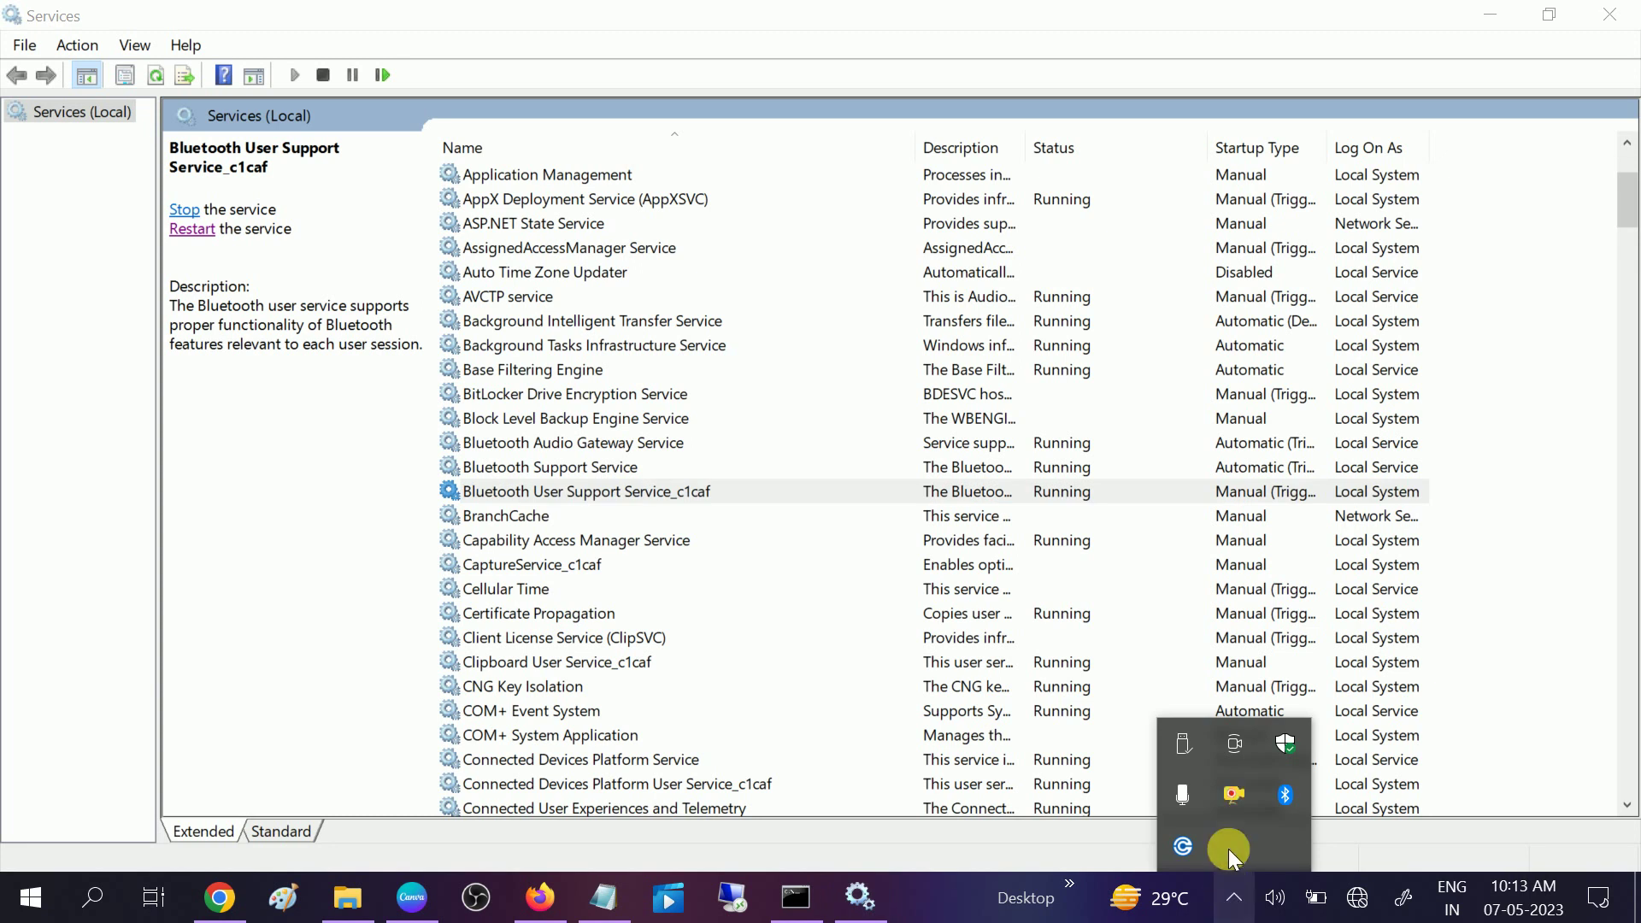
right_click(1286, 796)
Close Services and open Bluetooth & other devices settings from a 'bluetoo' search
left_click(1610, 13)
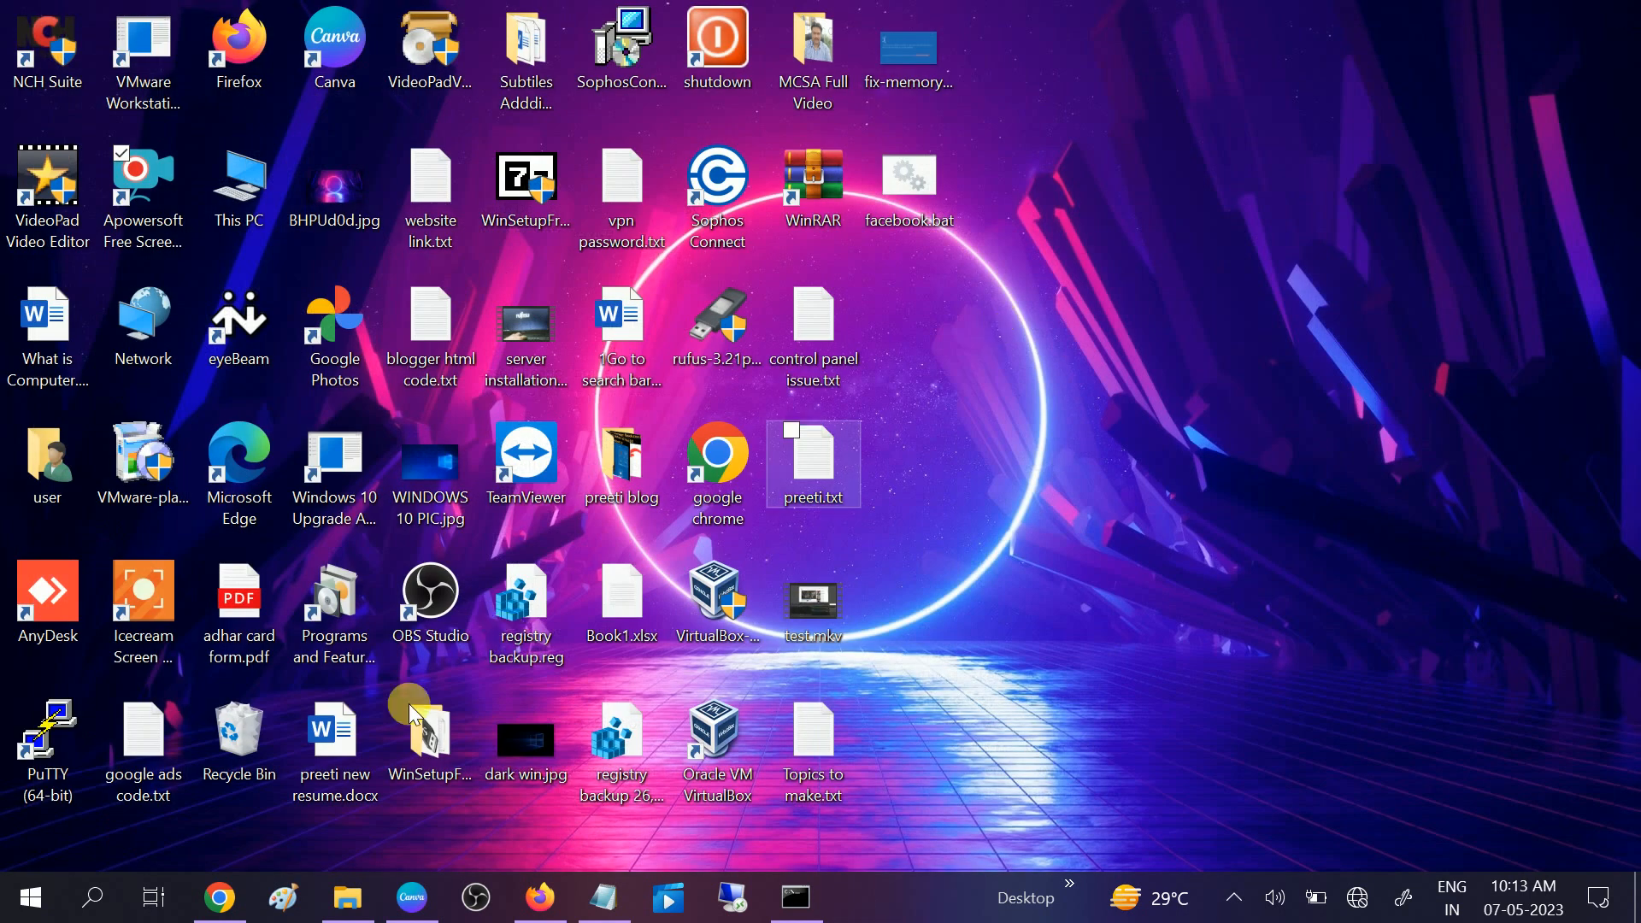
left_click(80, 897)
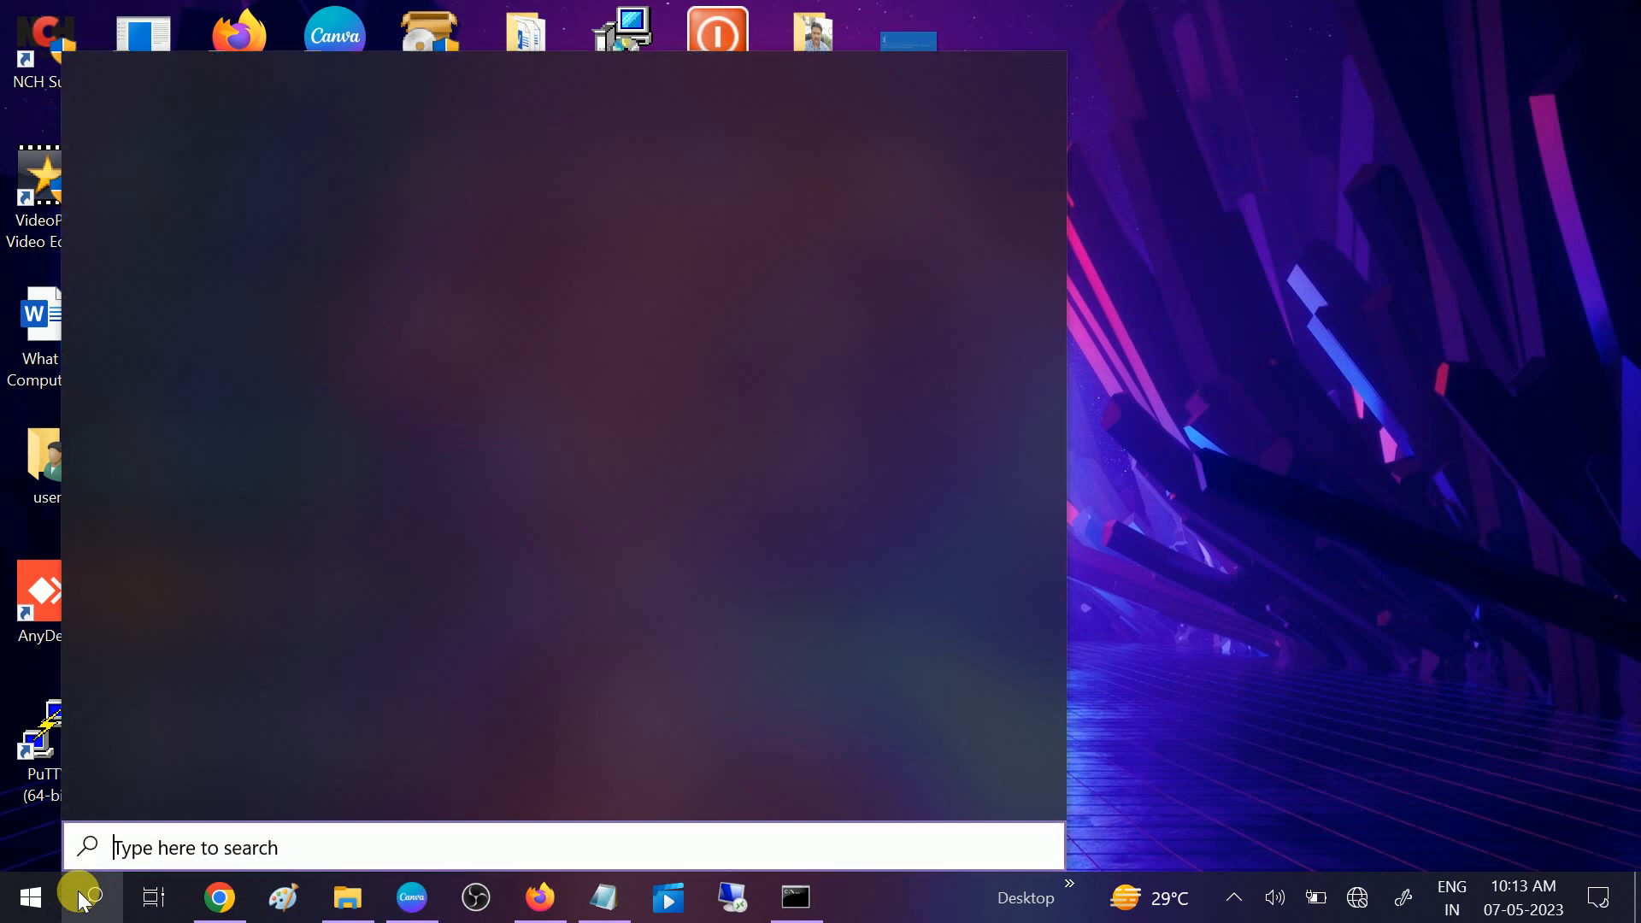
type("bluet")
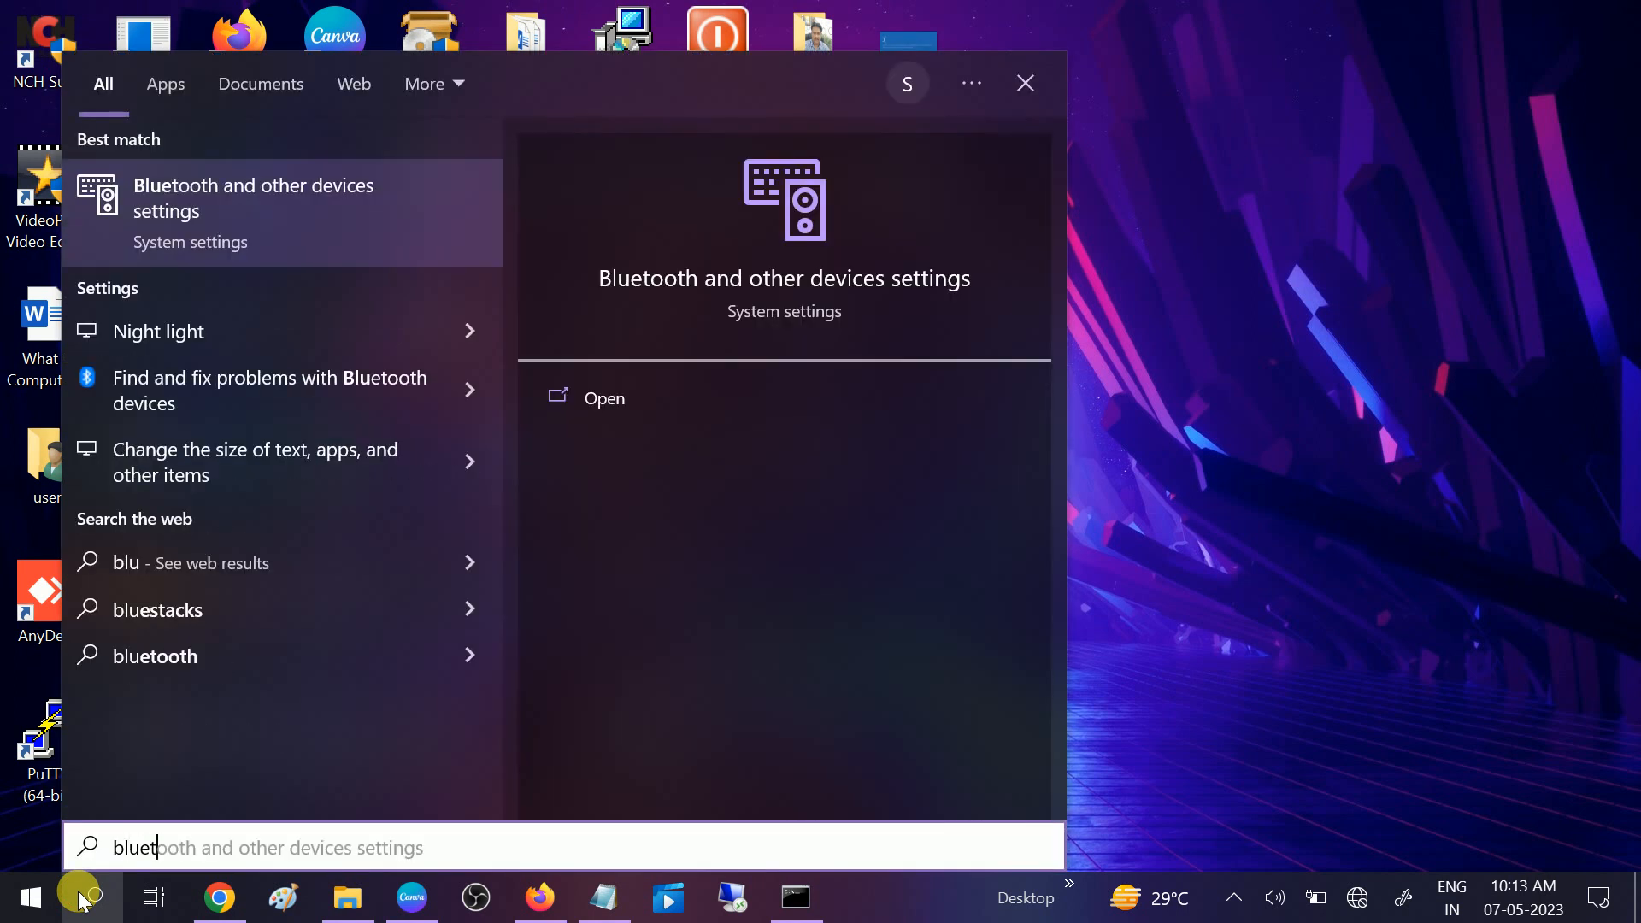
type("oo")
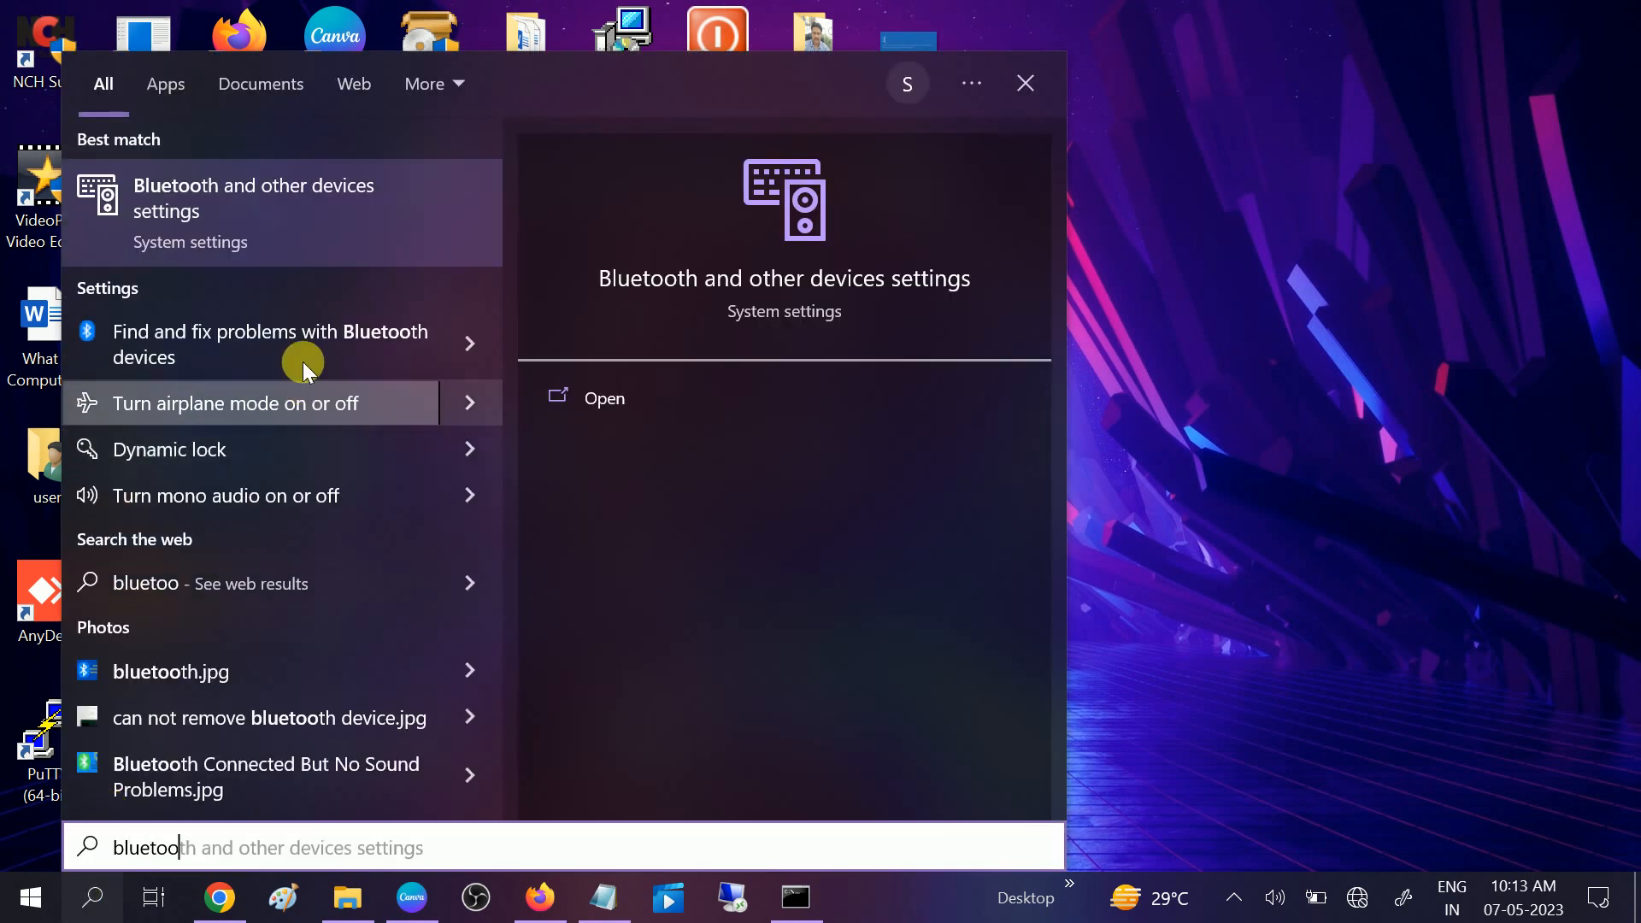
left_click(317, 201)
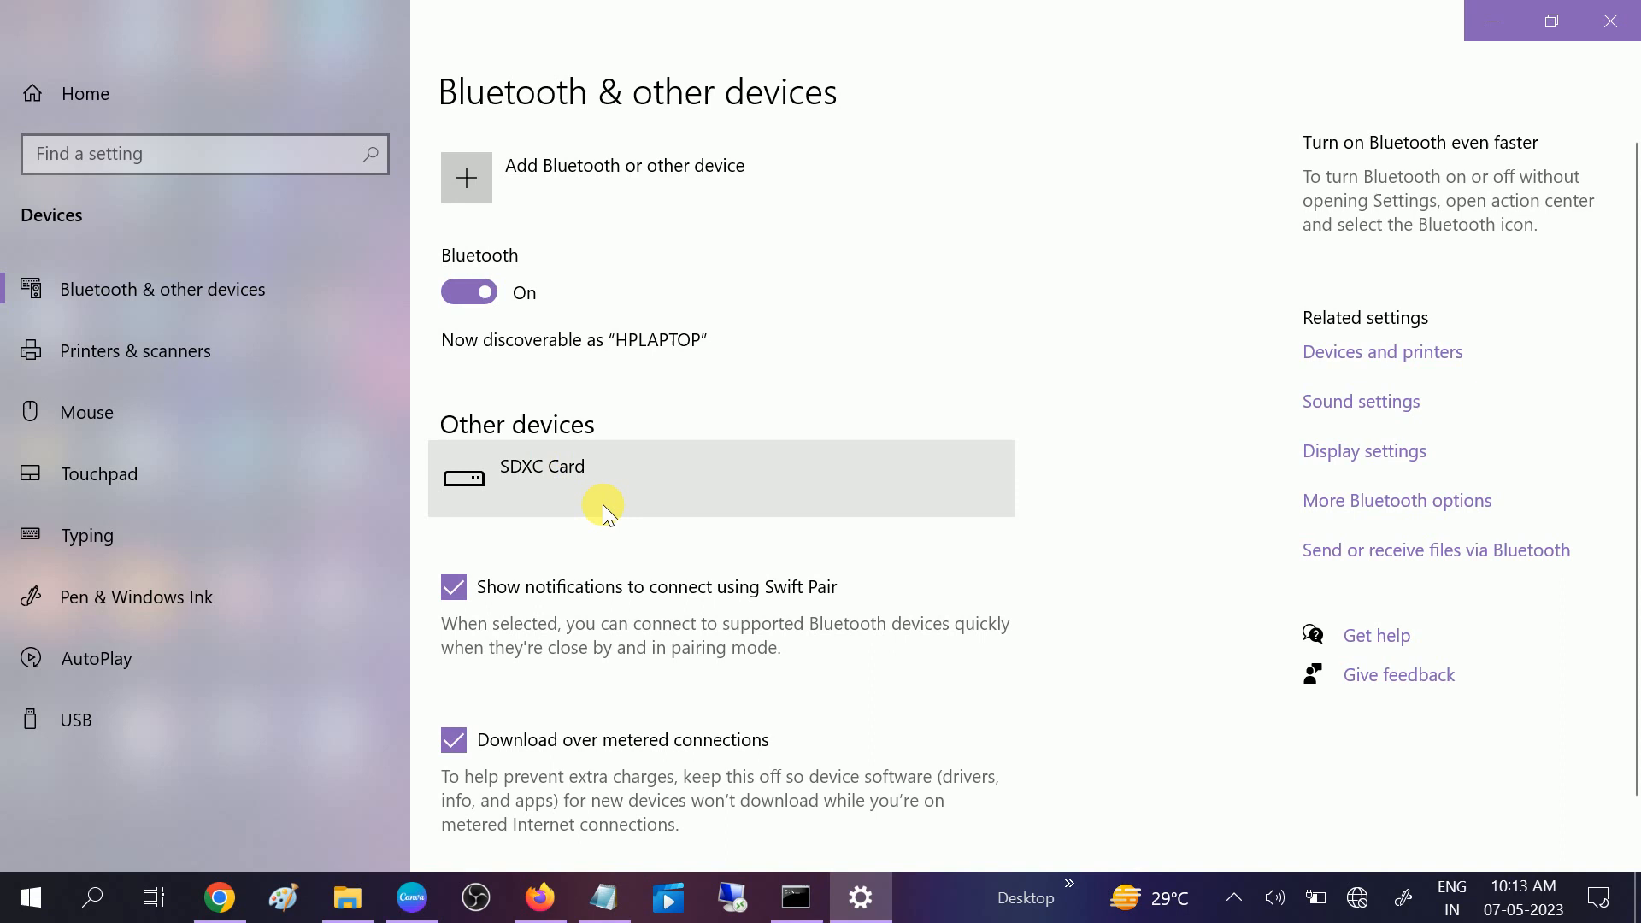
scroll(658, 332, "down", 2)
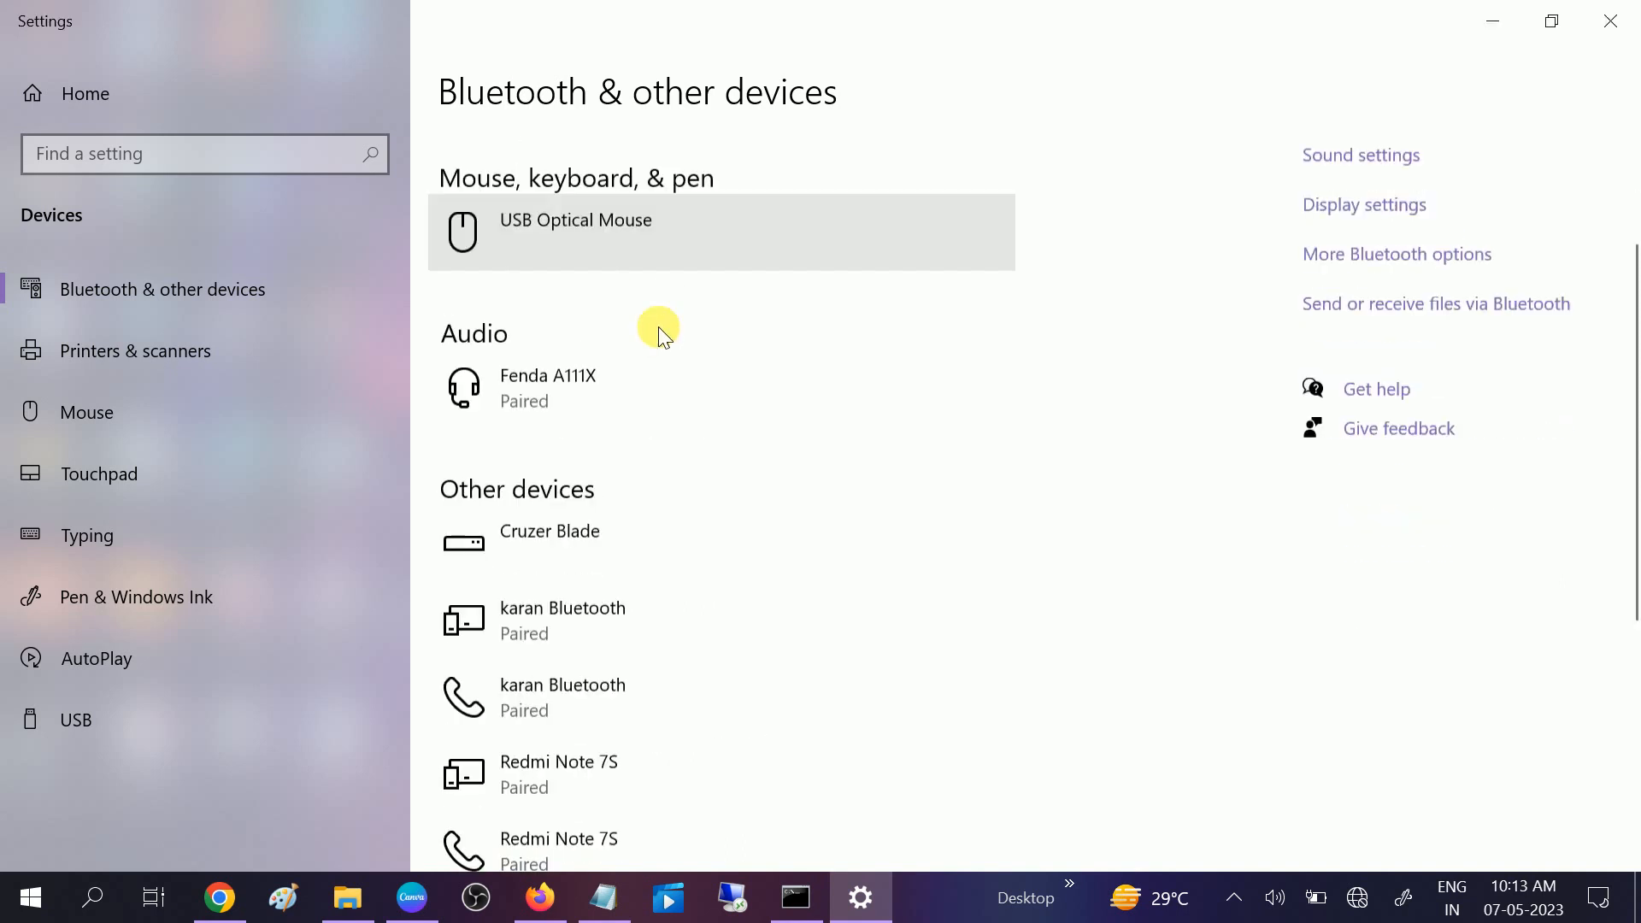
Toggle Bluetooth off and back on, then remove the paired karan Bluetooth computer entry
left_click(603, 366)
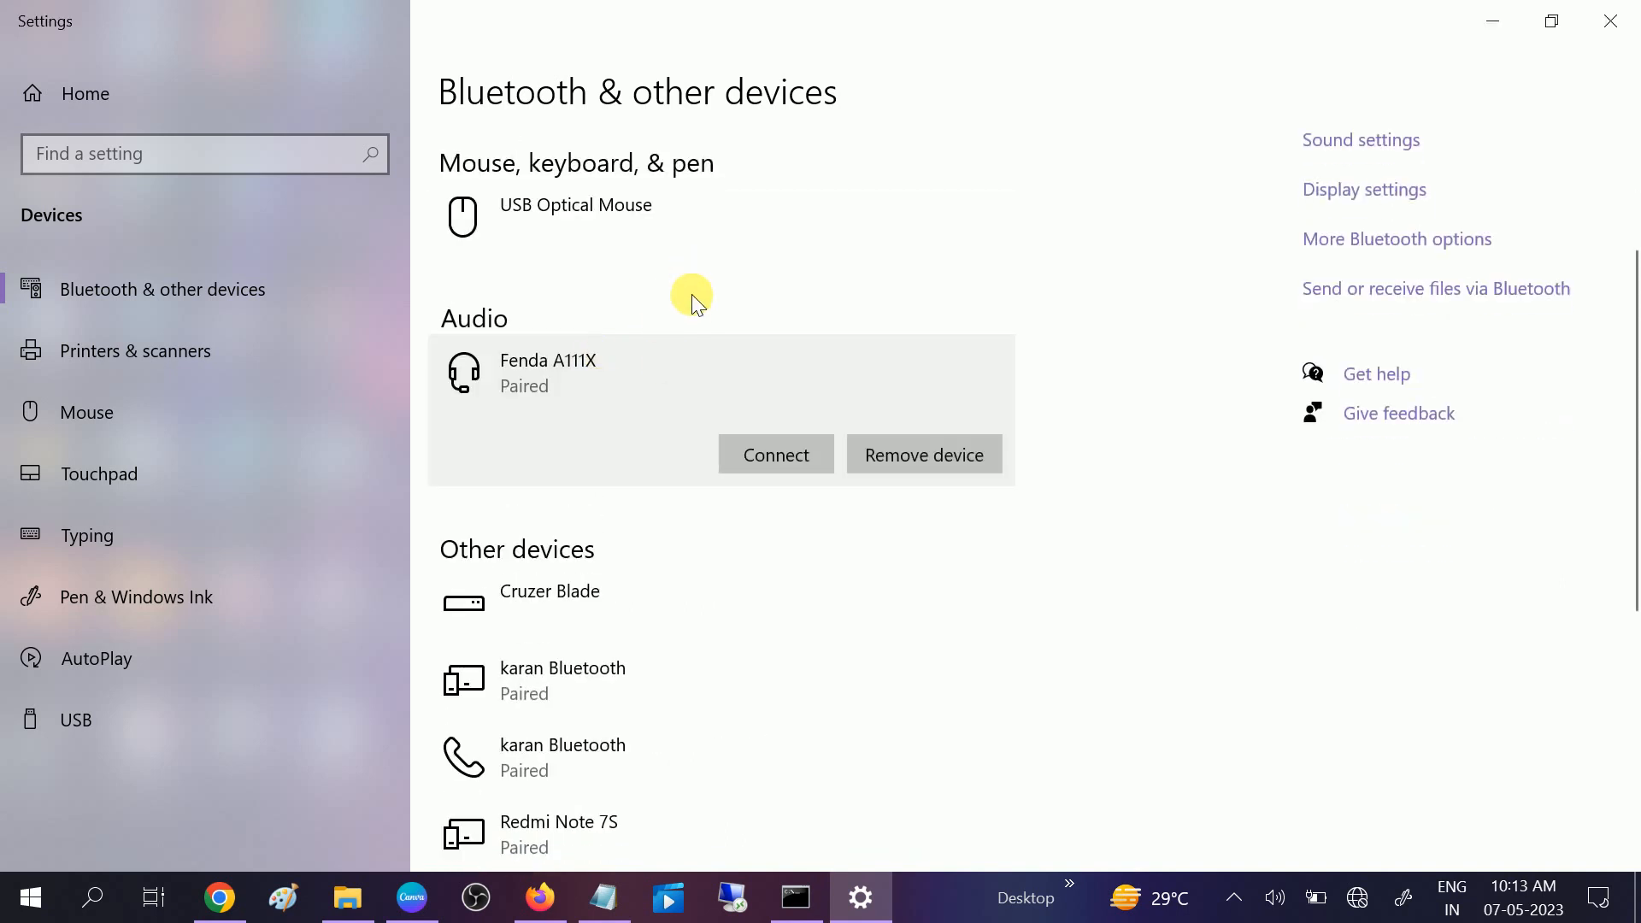
scroll(695, 300, "up", 1)
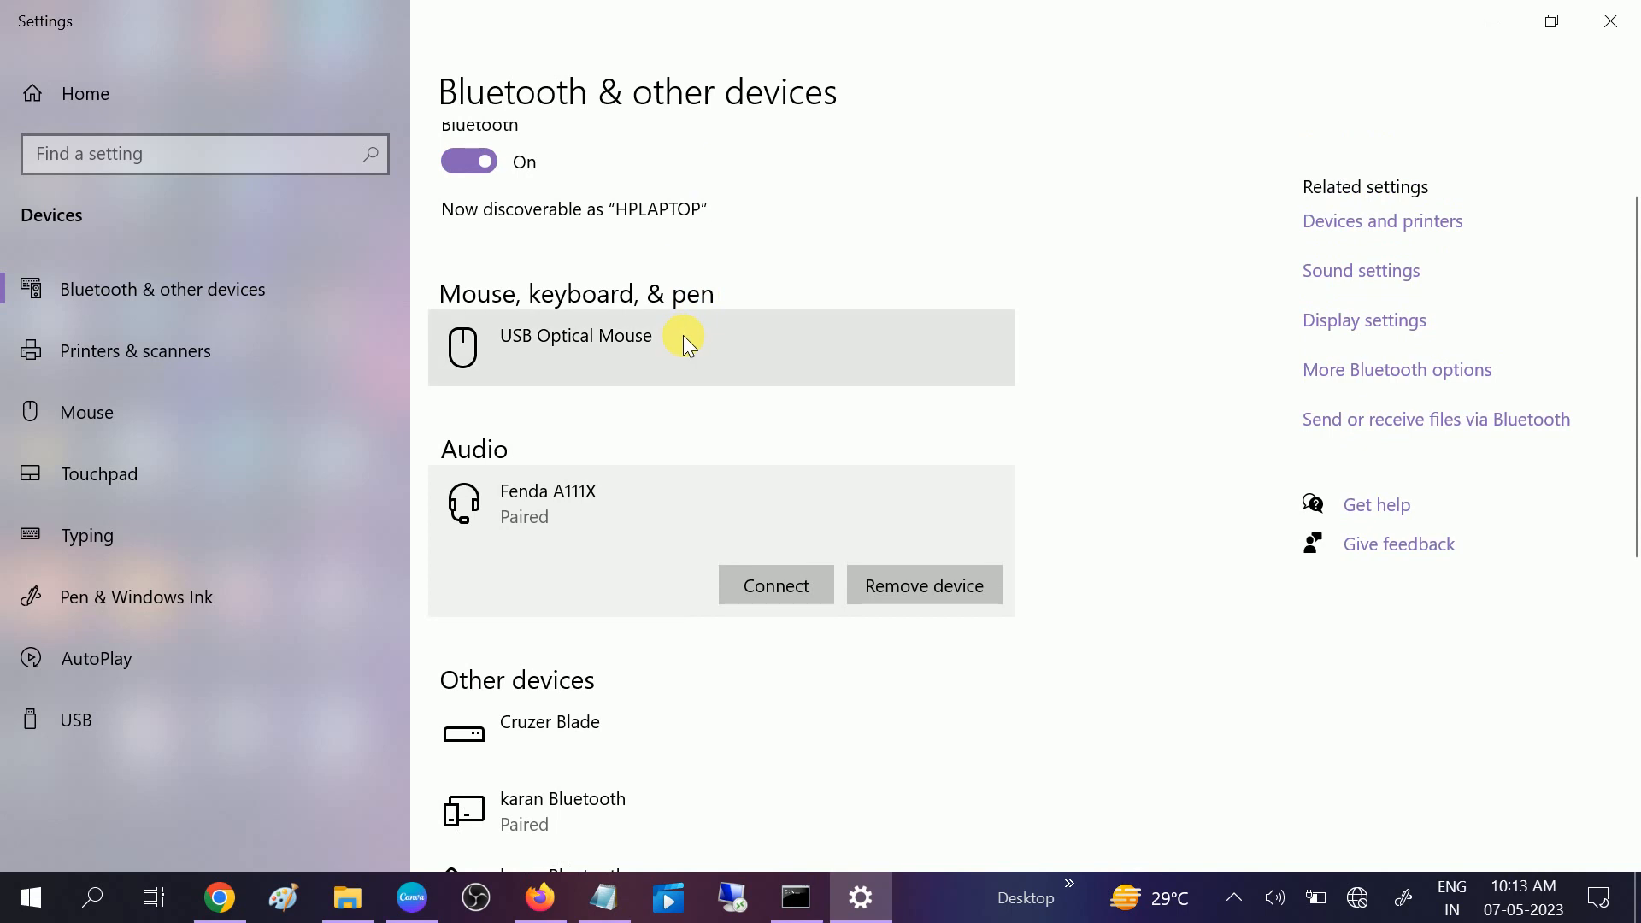
scroll(684, 334, "up", 1)
left_click(460, 294)
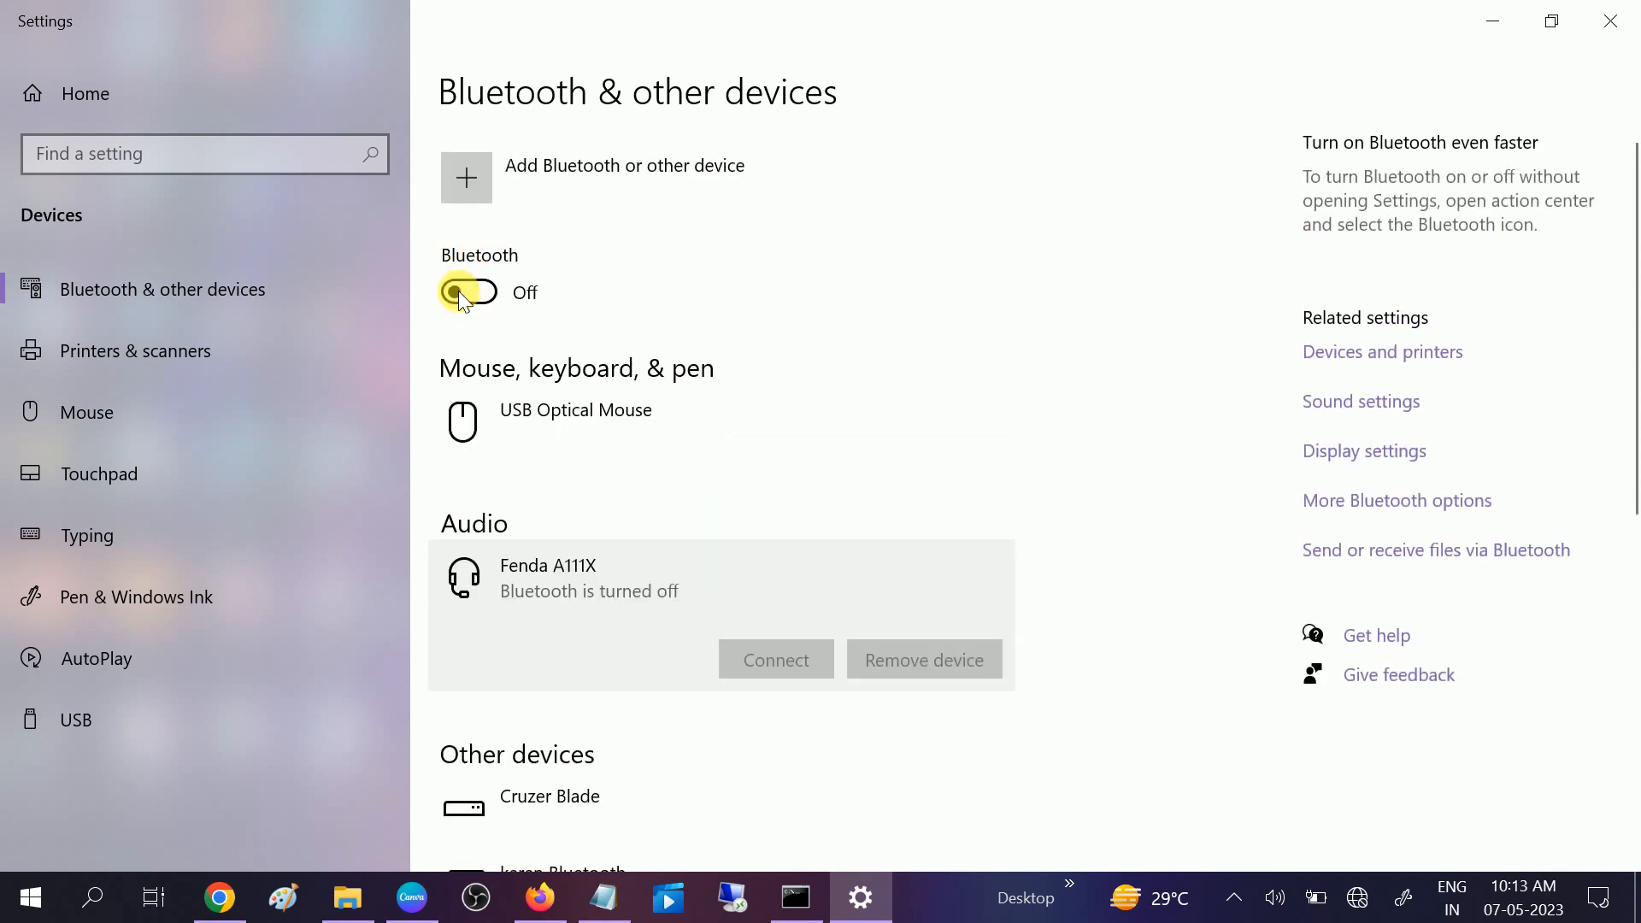
left_click(472, 290)
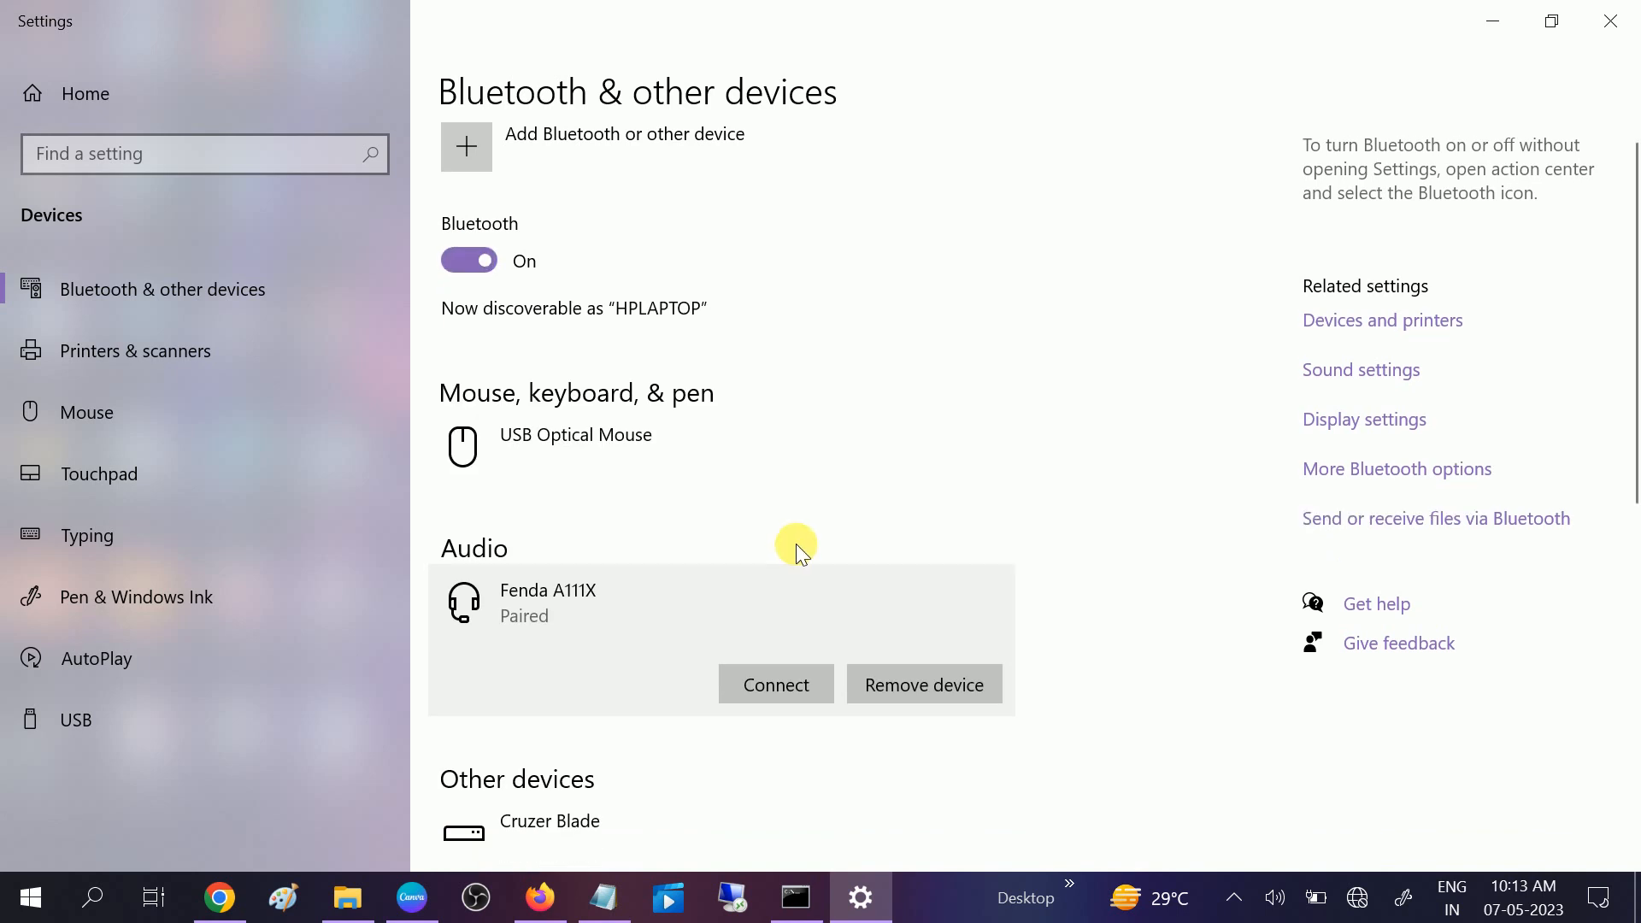
scroll(797, 545, "down", 2)
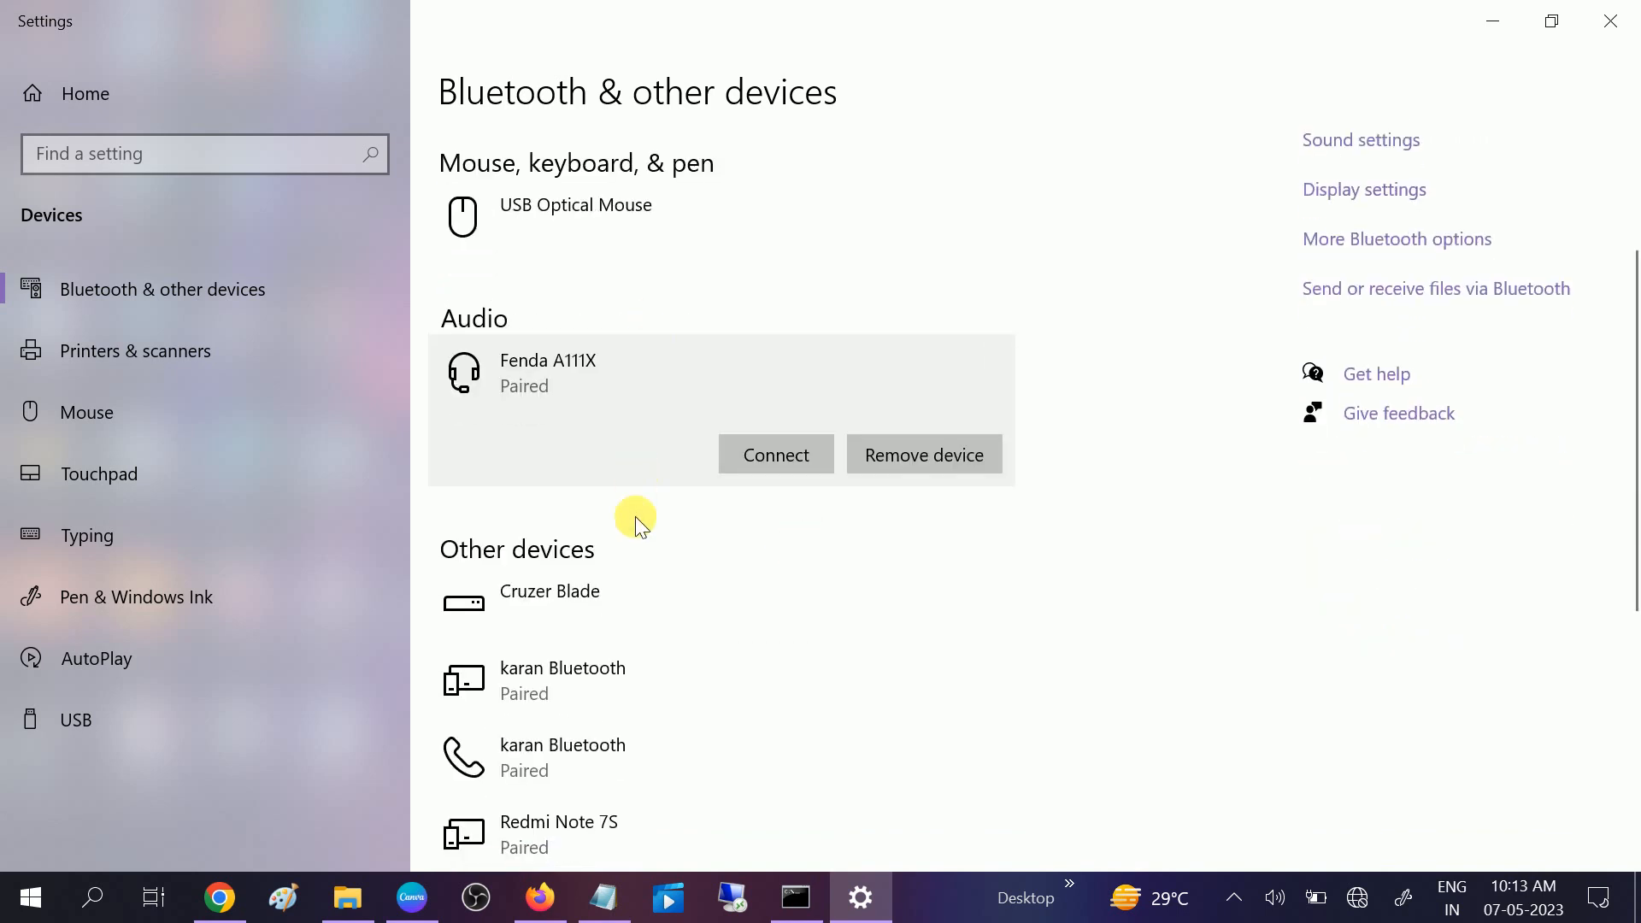
scroll(638, 541, "down", 2)
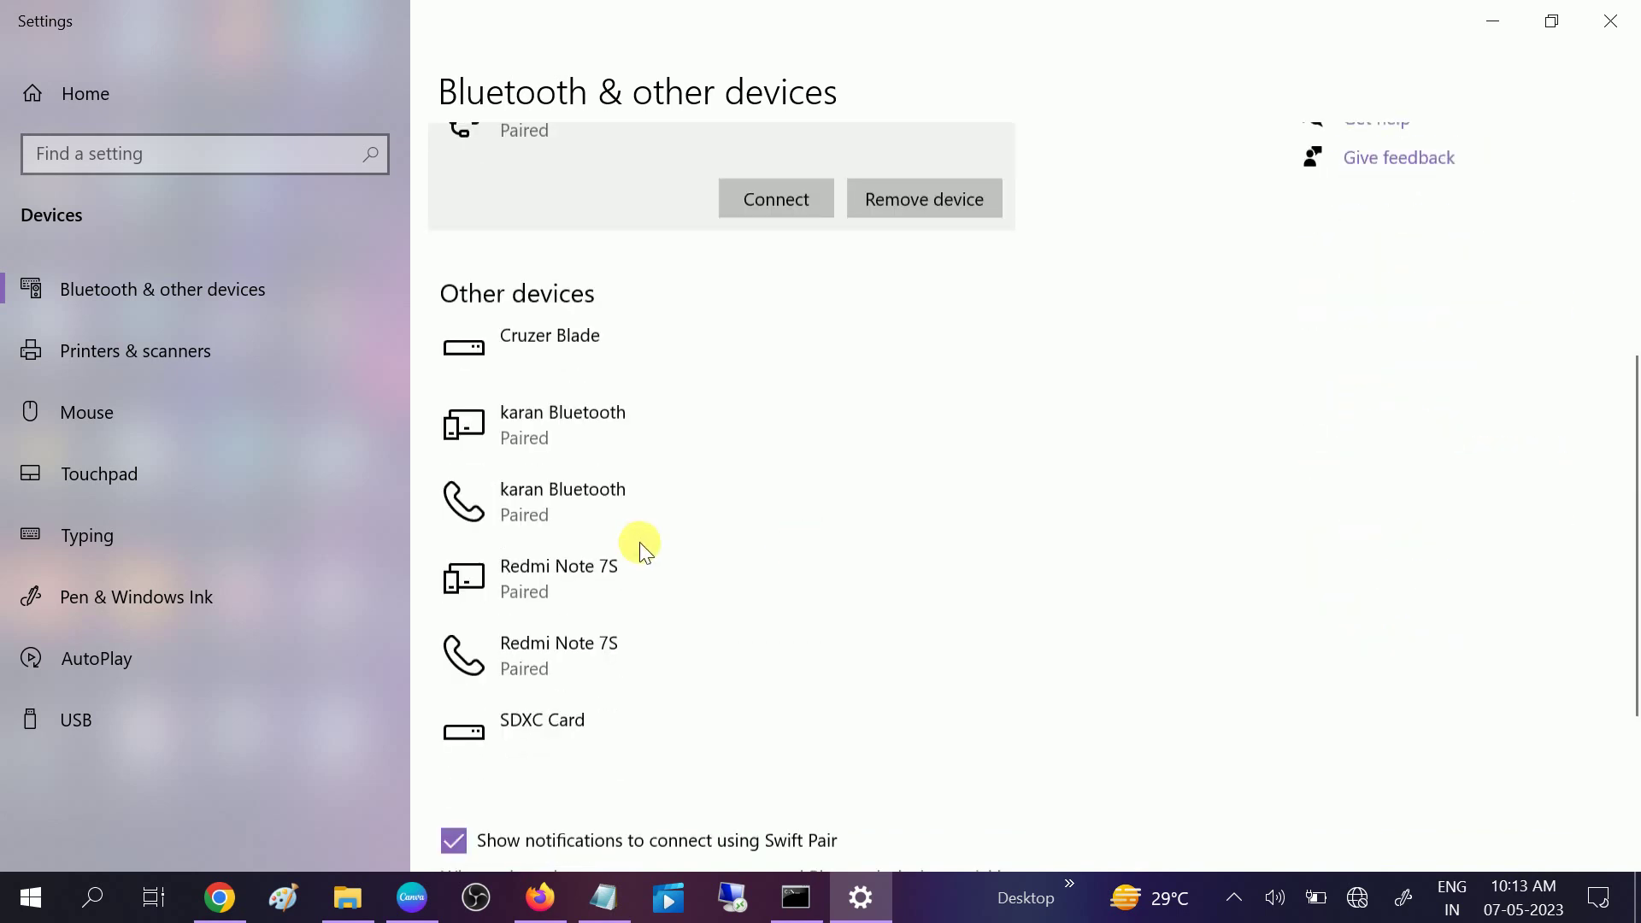
left_click(679, 435)
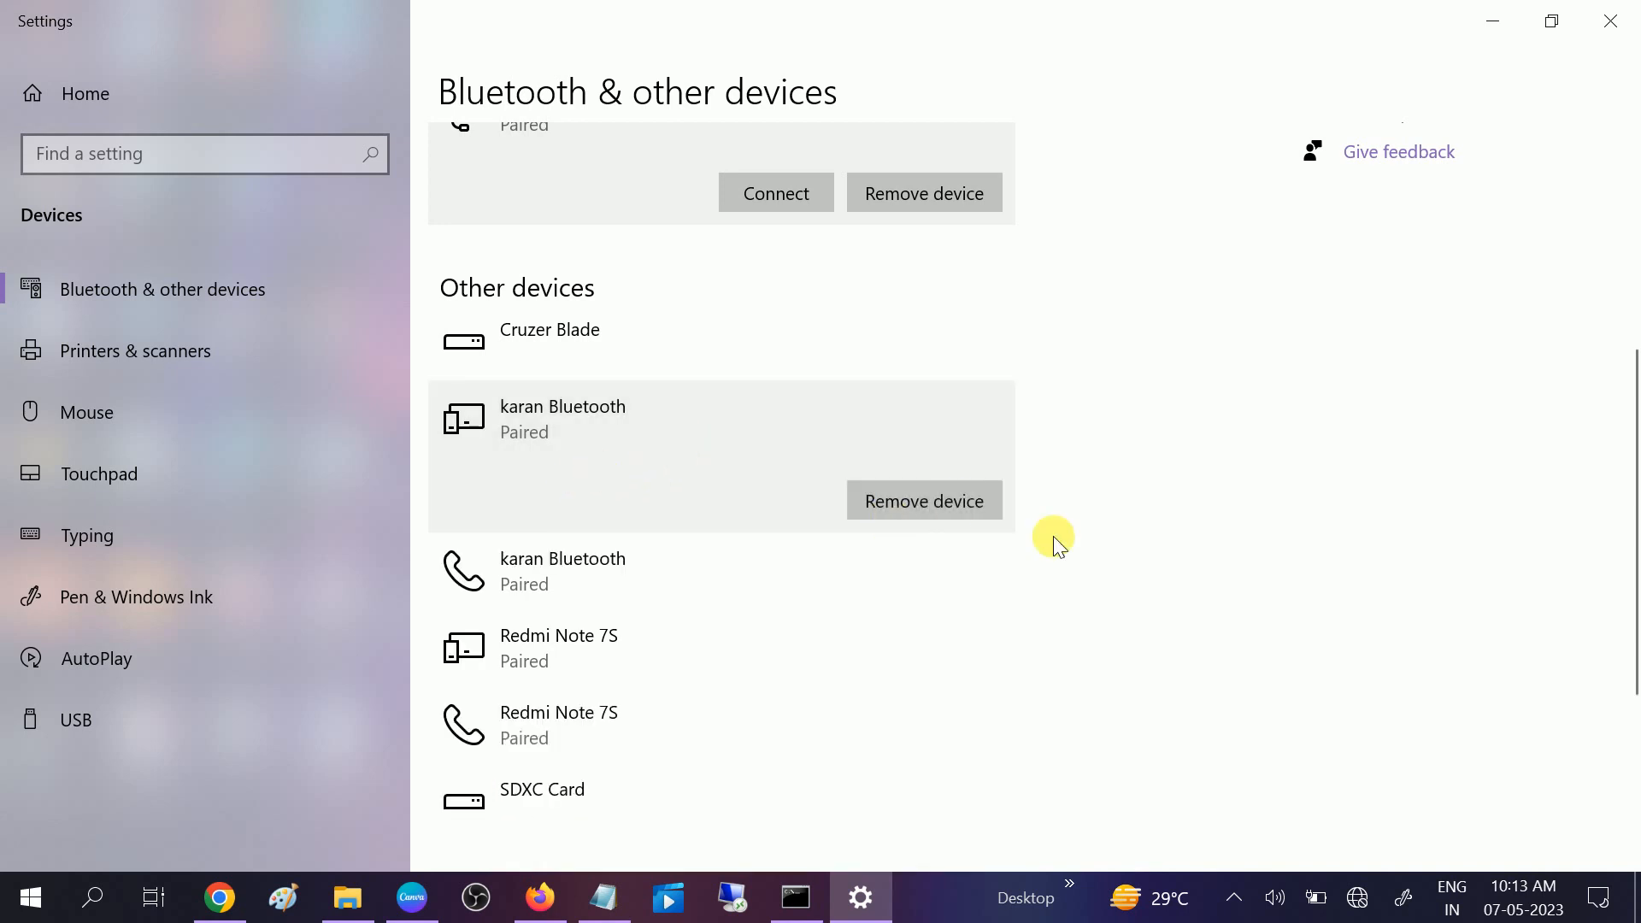
left_click(951, 498)
Confirm the removal, run and cancel an Add Bluetooth device scan, then bring up Windows search
left_click(1051, 434)
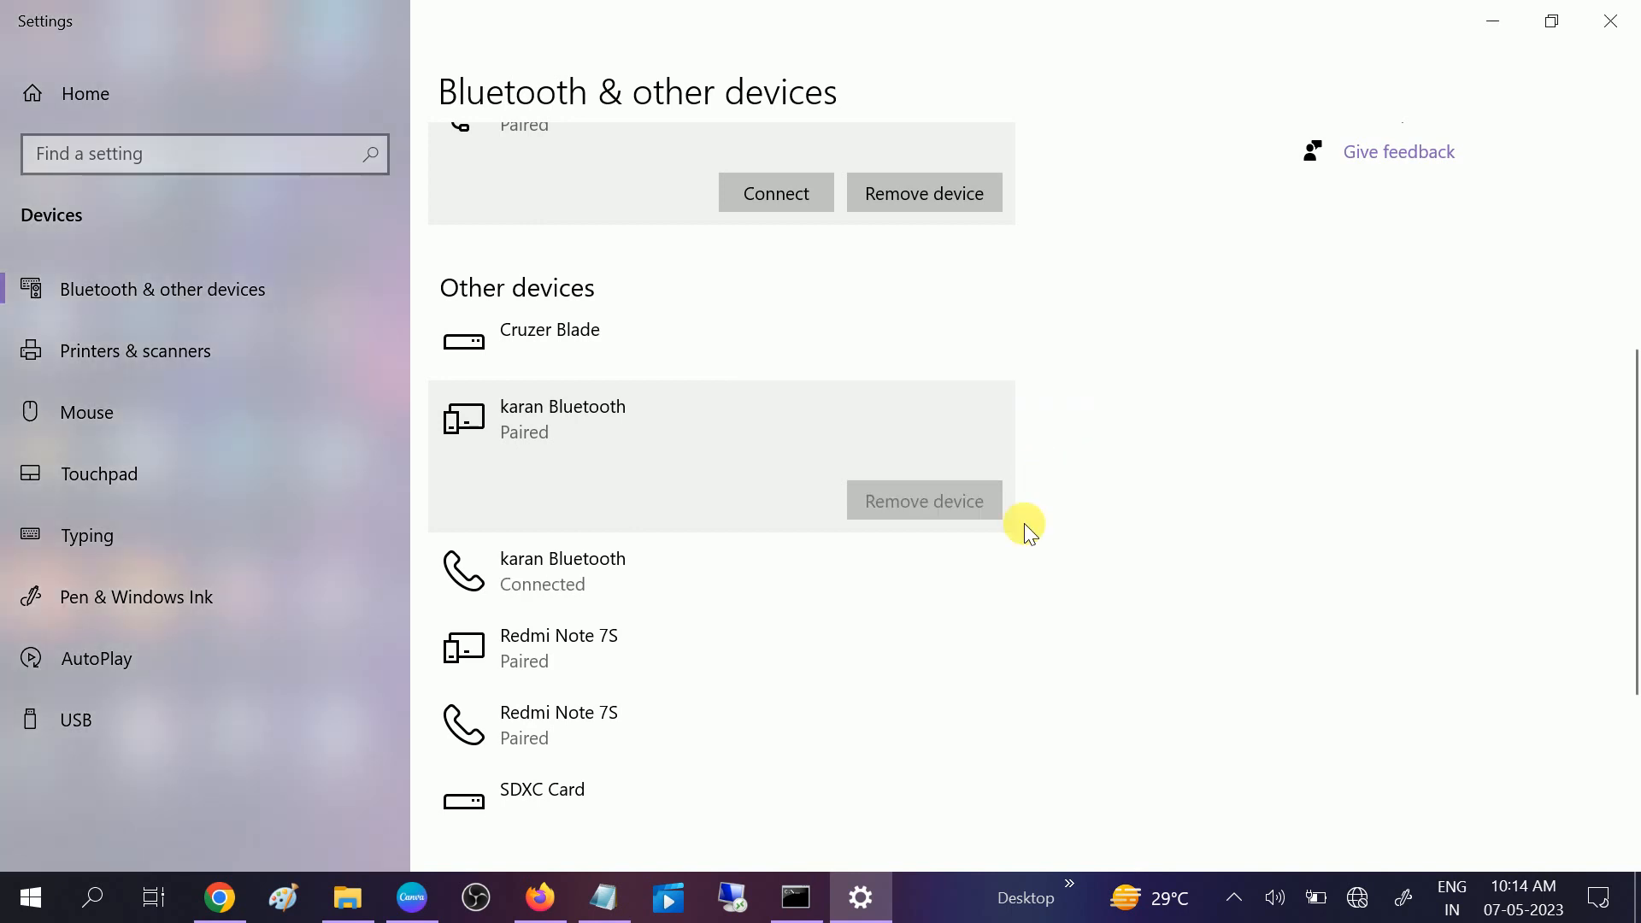
scroll(1016, 540, "up", 1)
scroll(1016, 539, "up", 3)
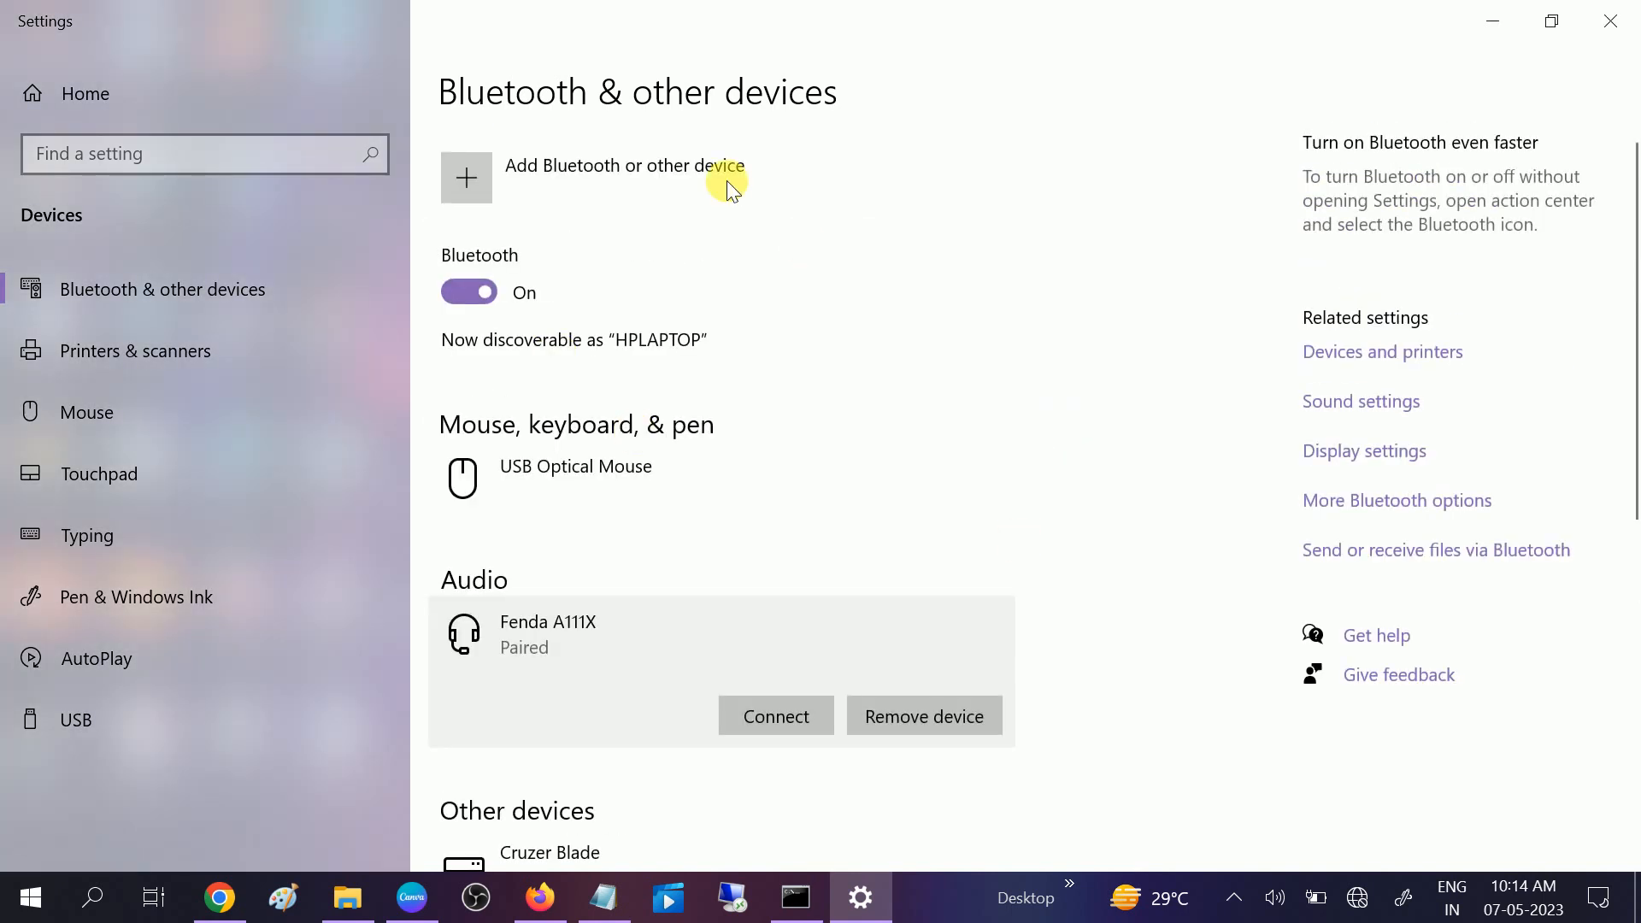
left_click(679, 176)
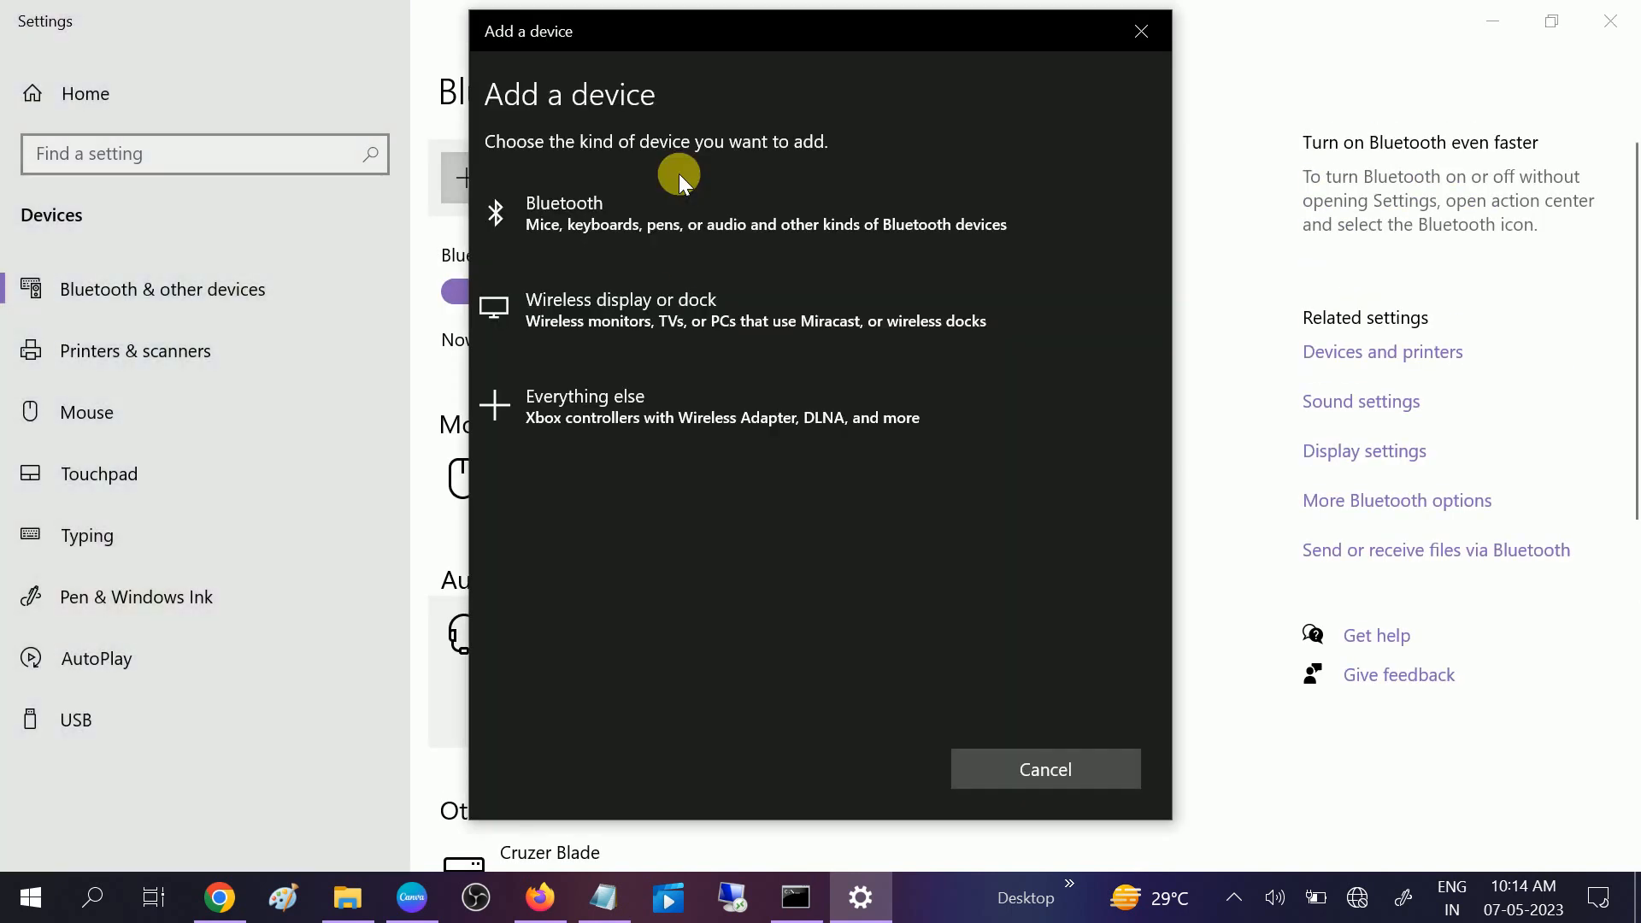
left_click(677, 254)
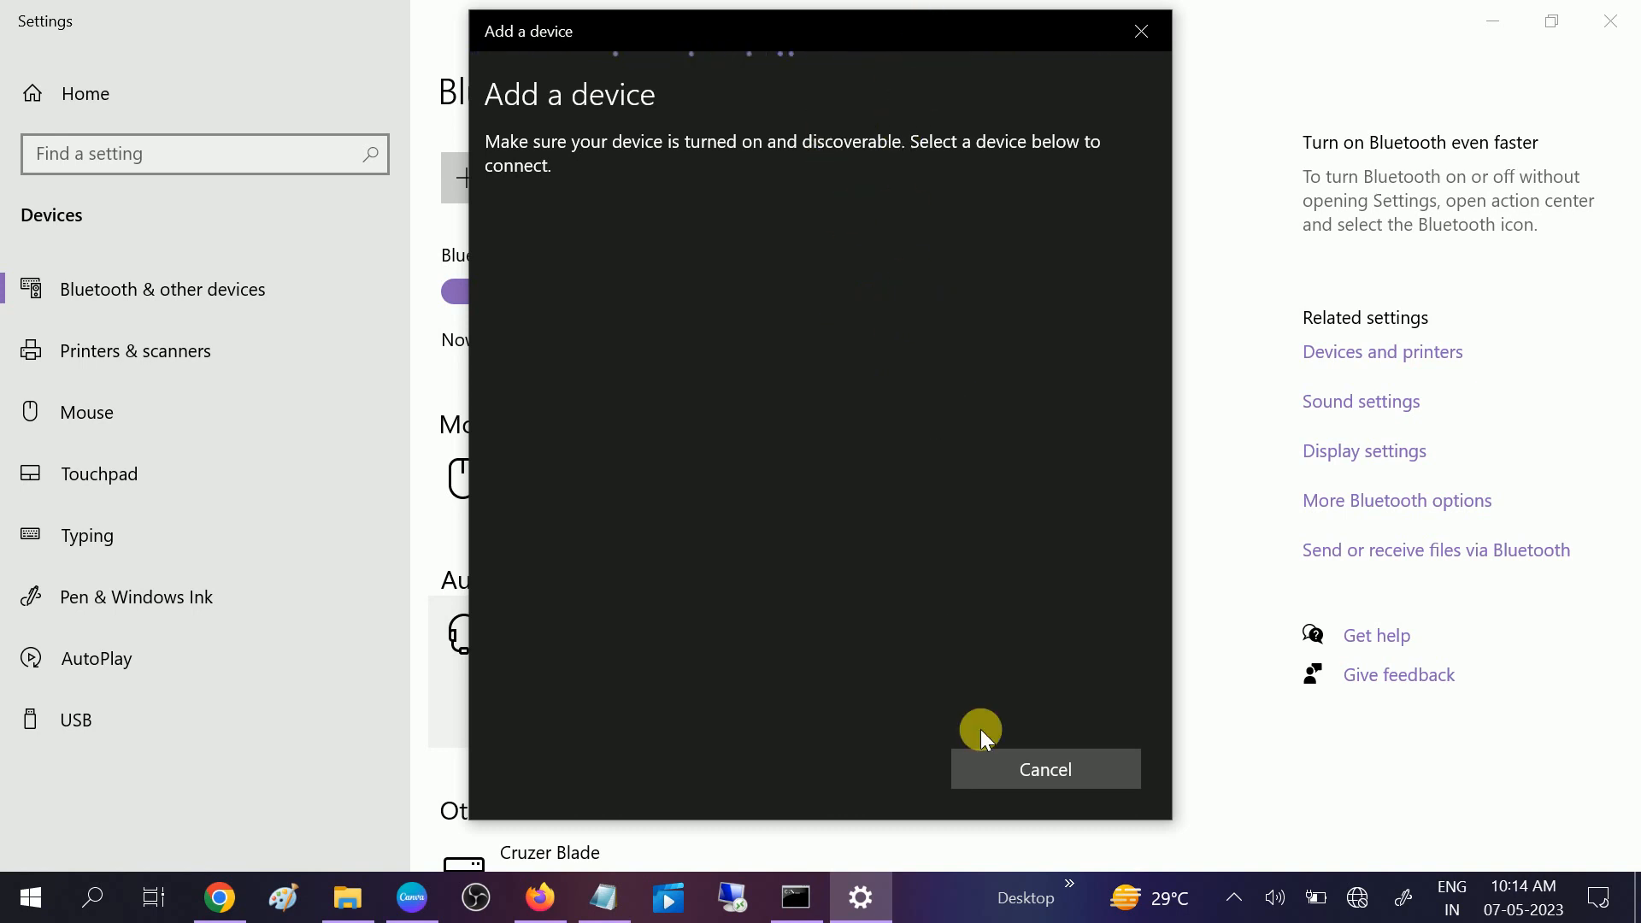
left_click(1004, 763)
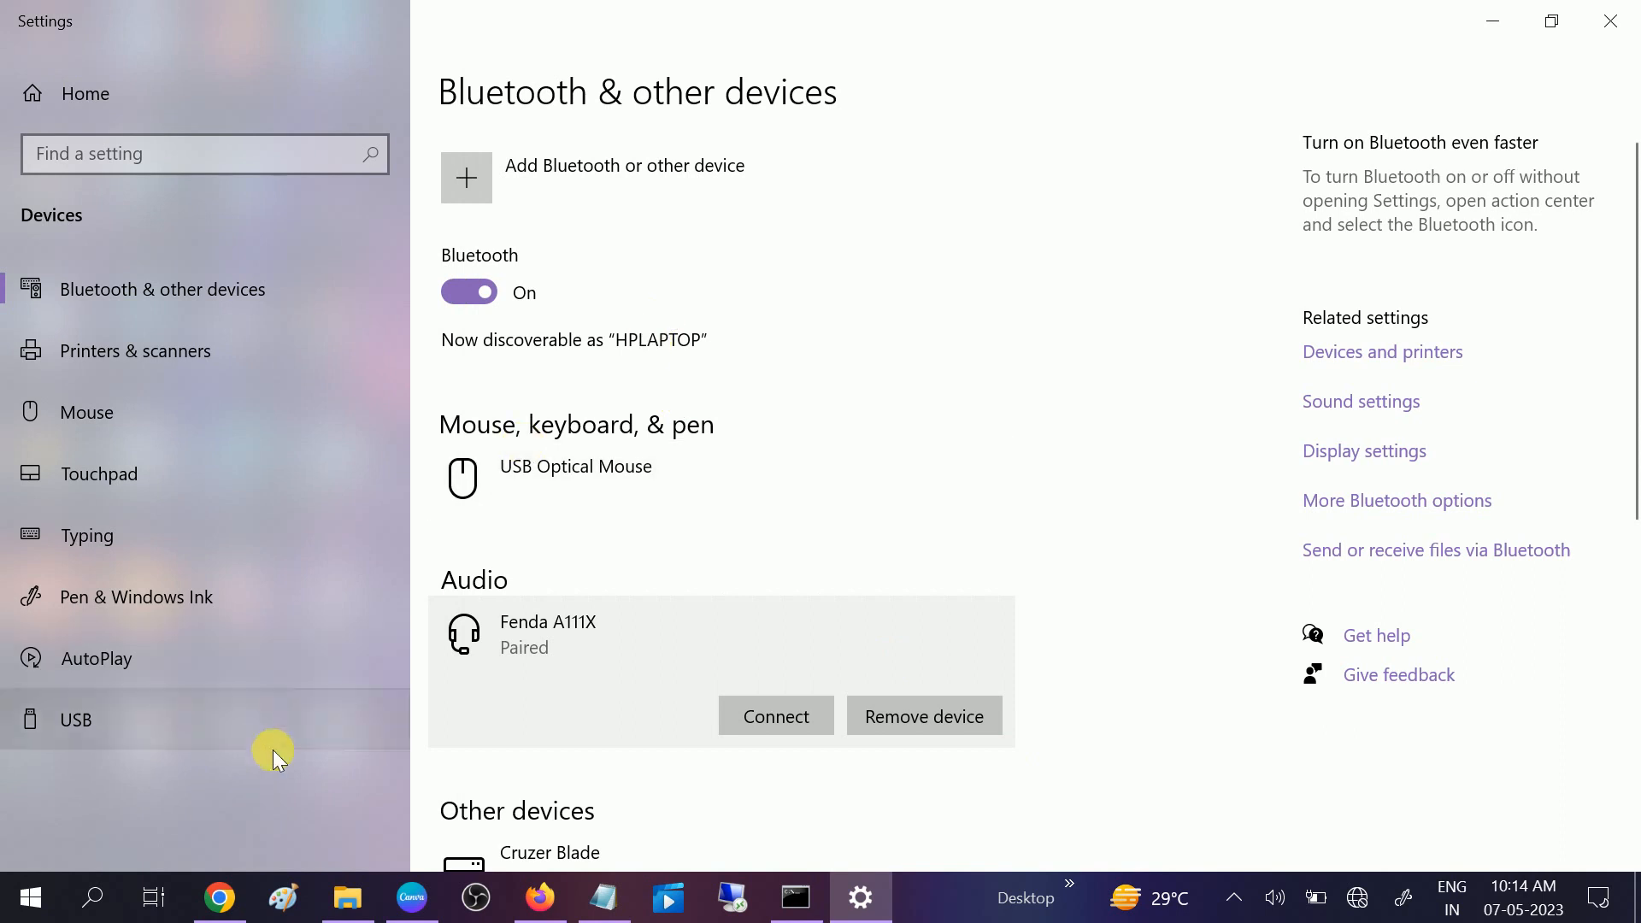
left_click(95, 898)
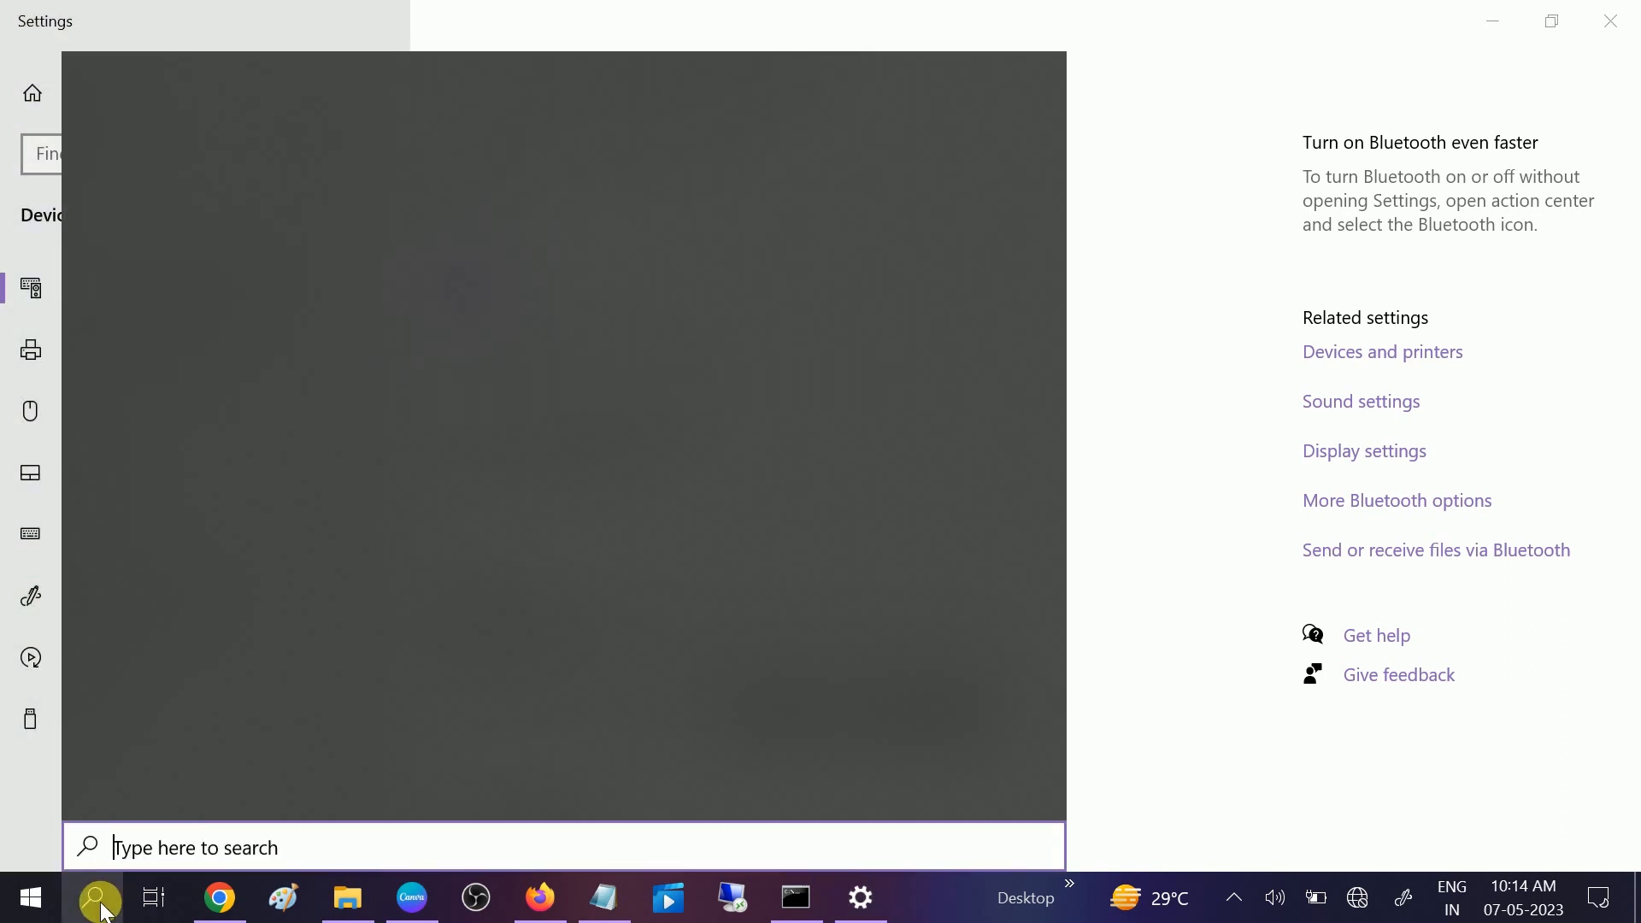
type("devi")
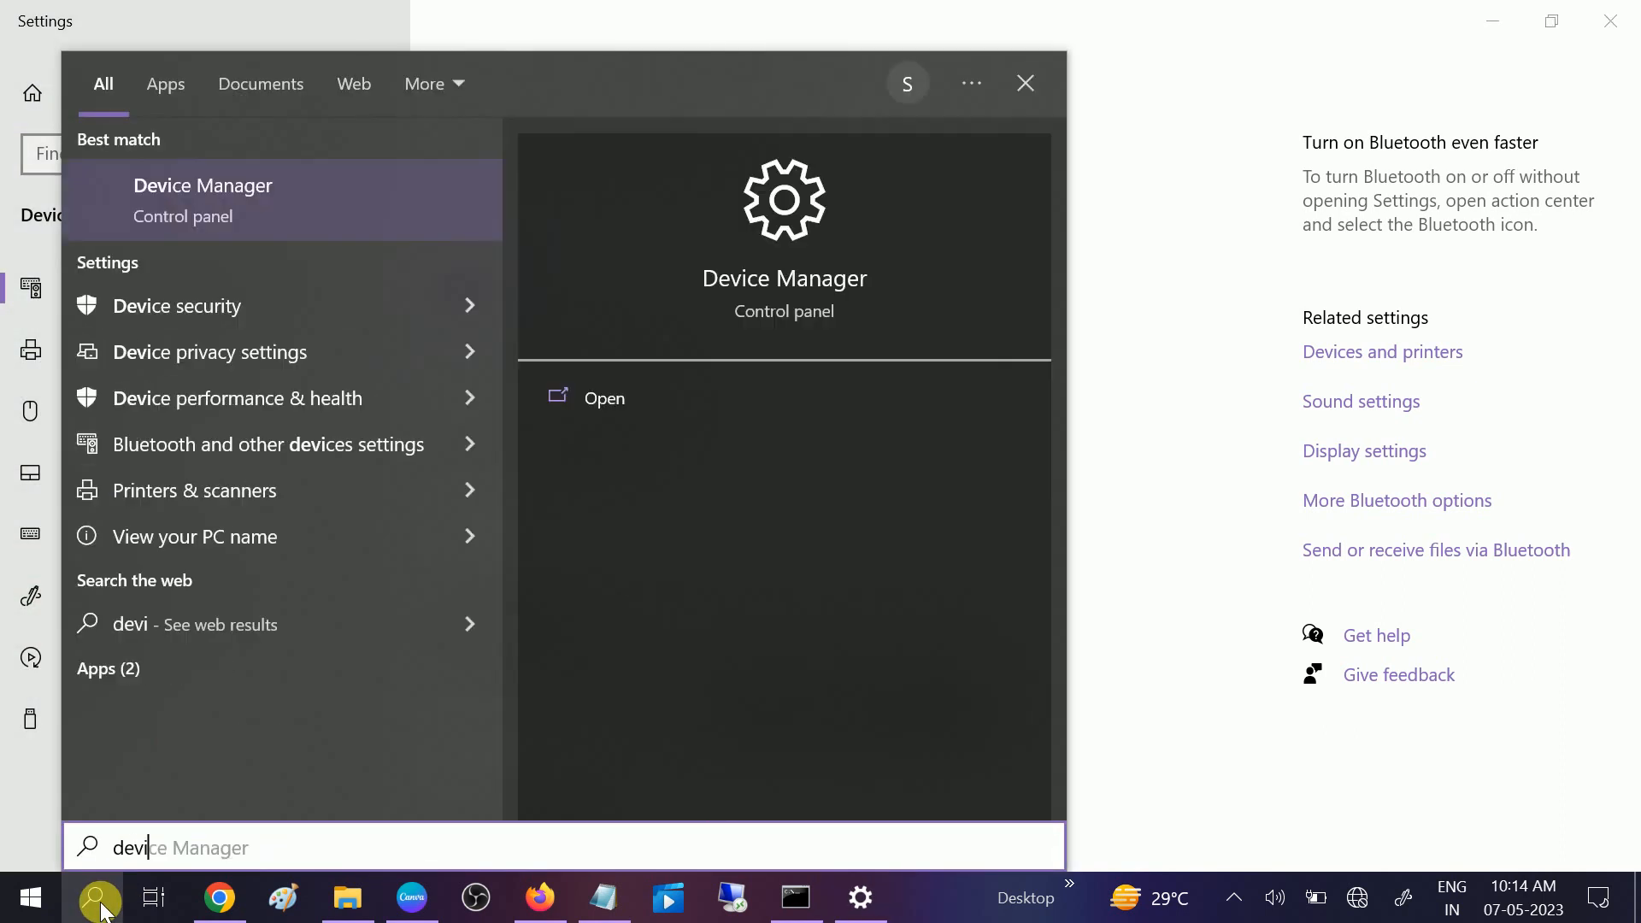
type("c")
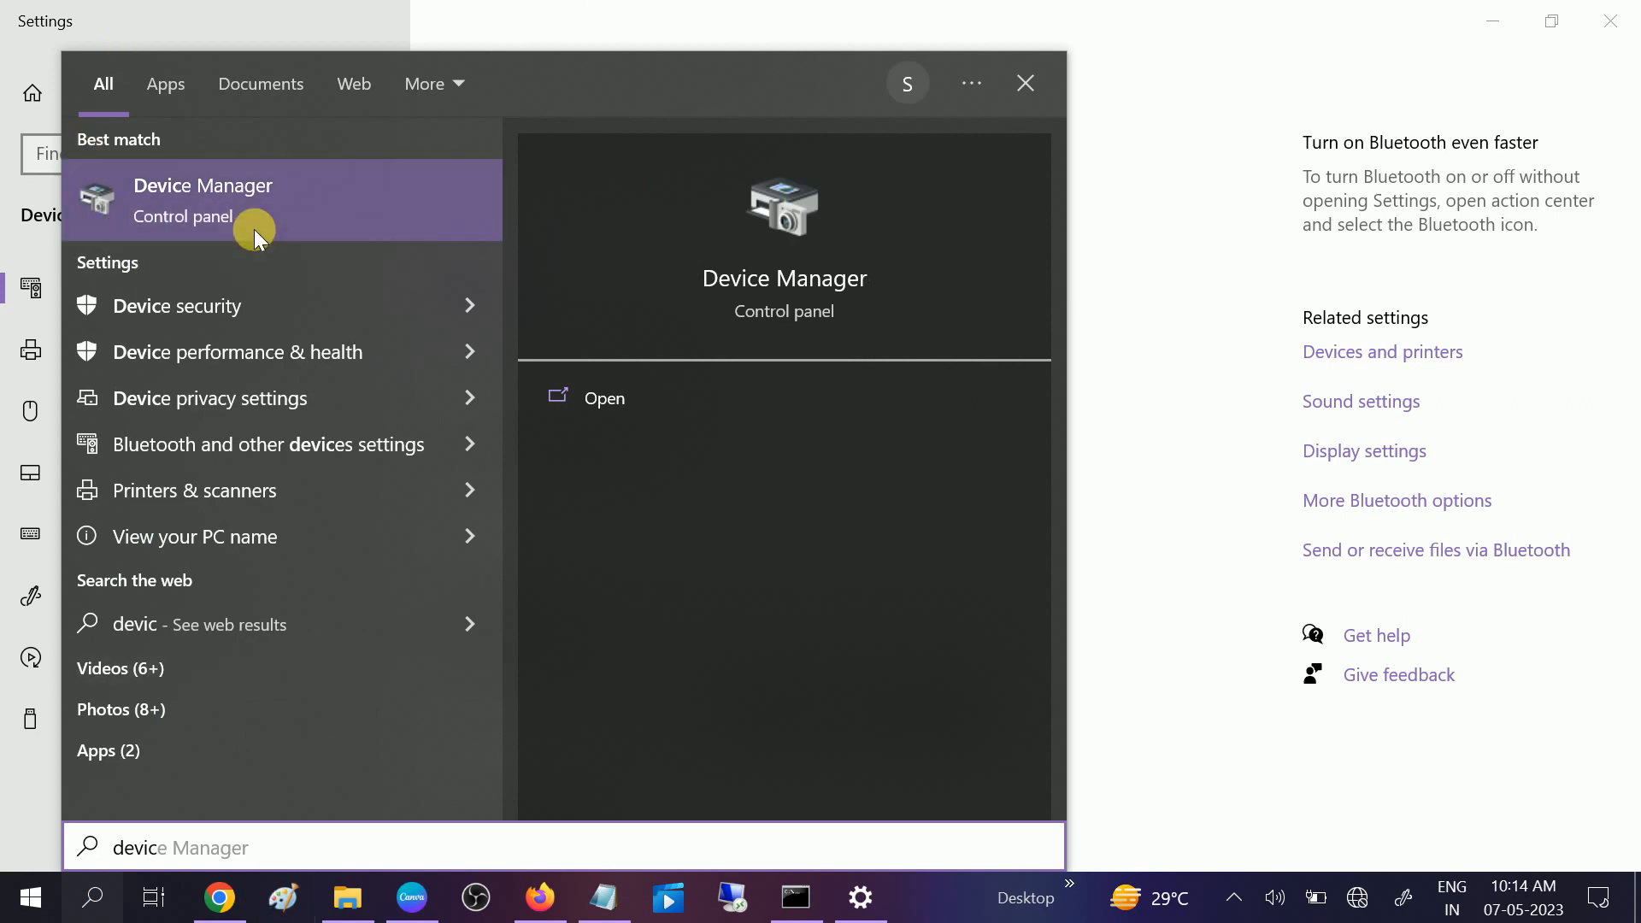
Open Device Manager maximized, expand the Bluetooth category and show hidden devices
left_click(254, 230)
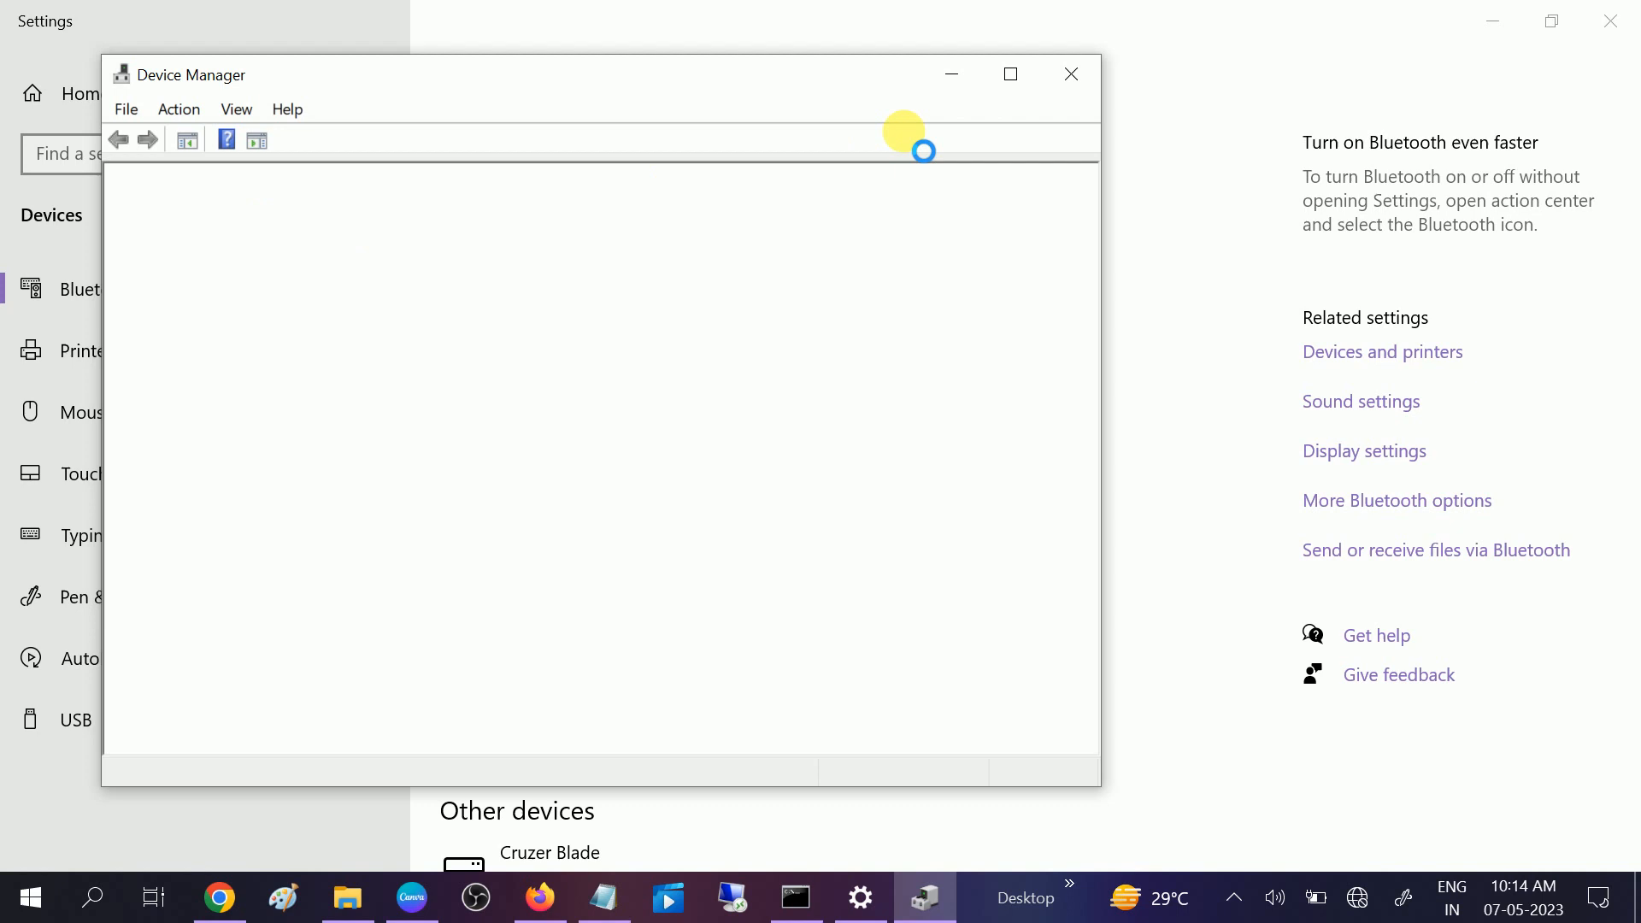
left_click(1011, 76)
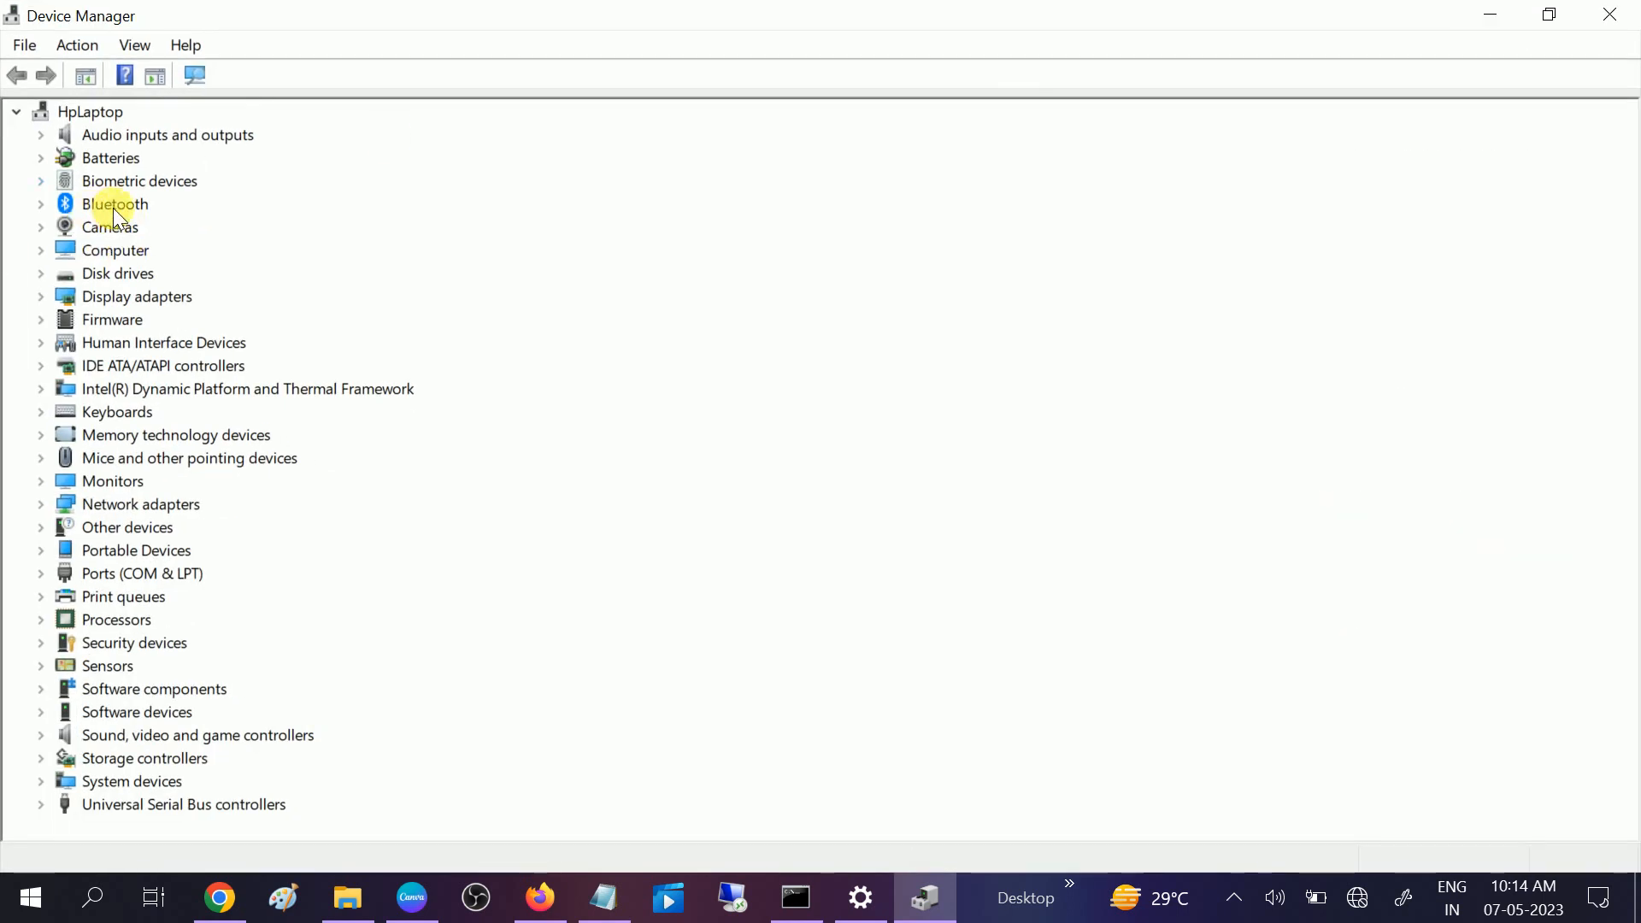
left_click(37, 205)
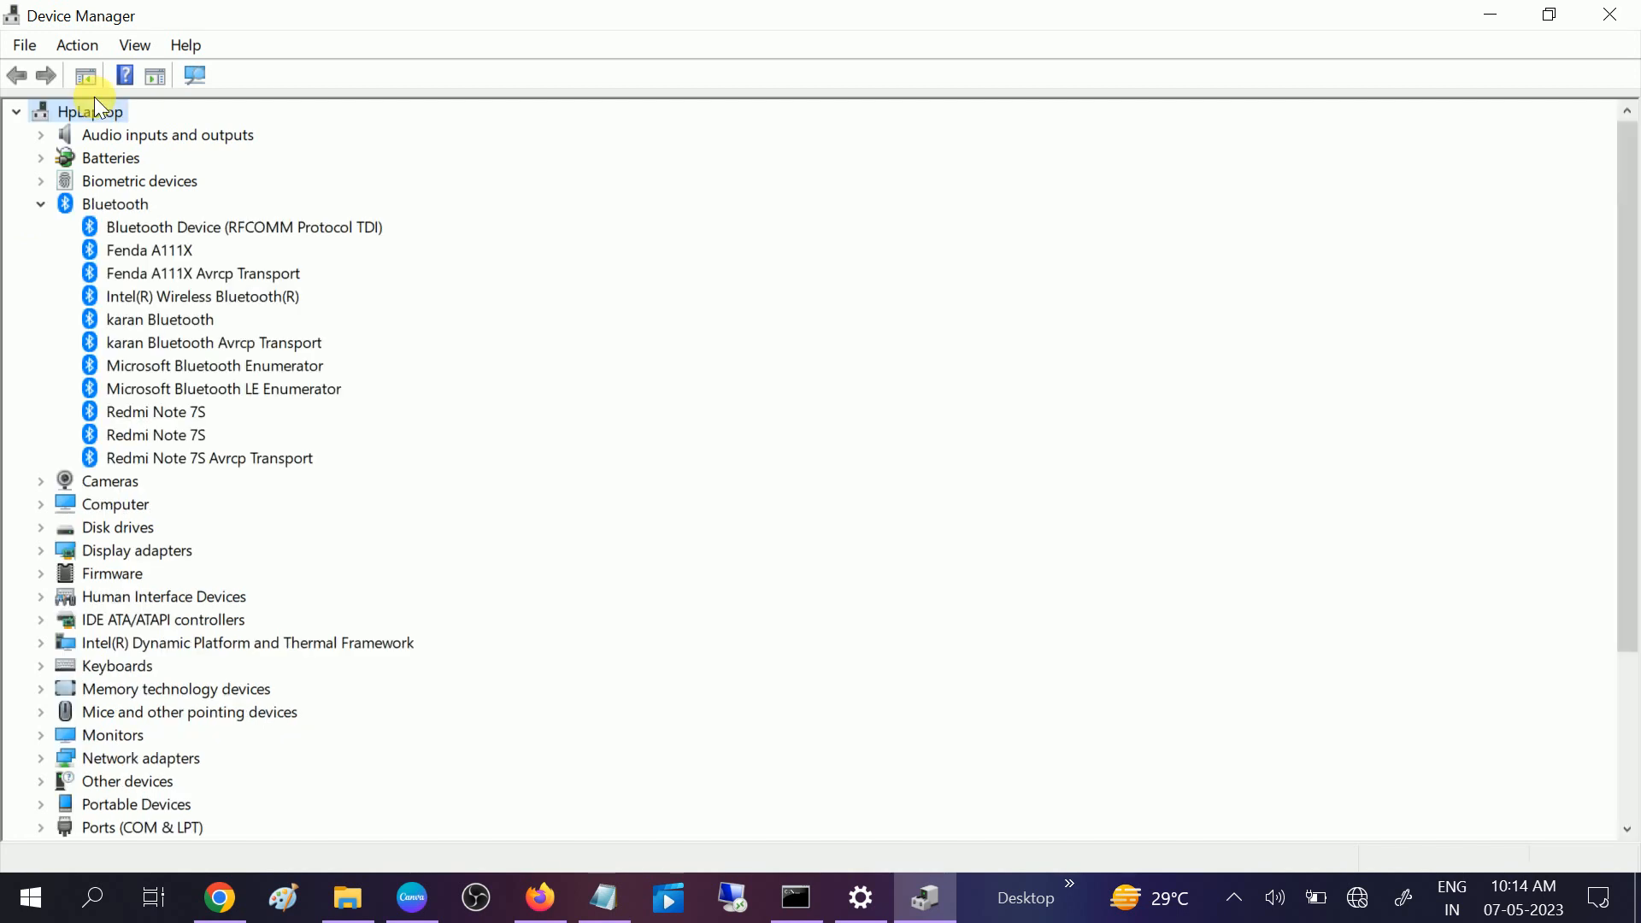
left_click(136, 47)
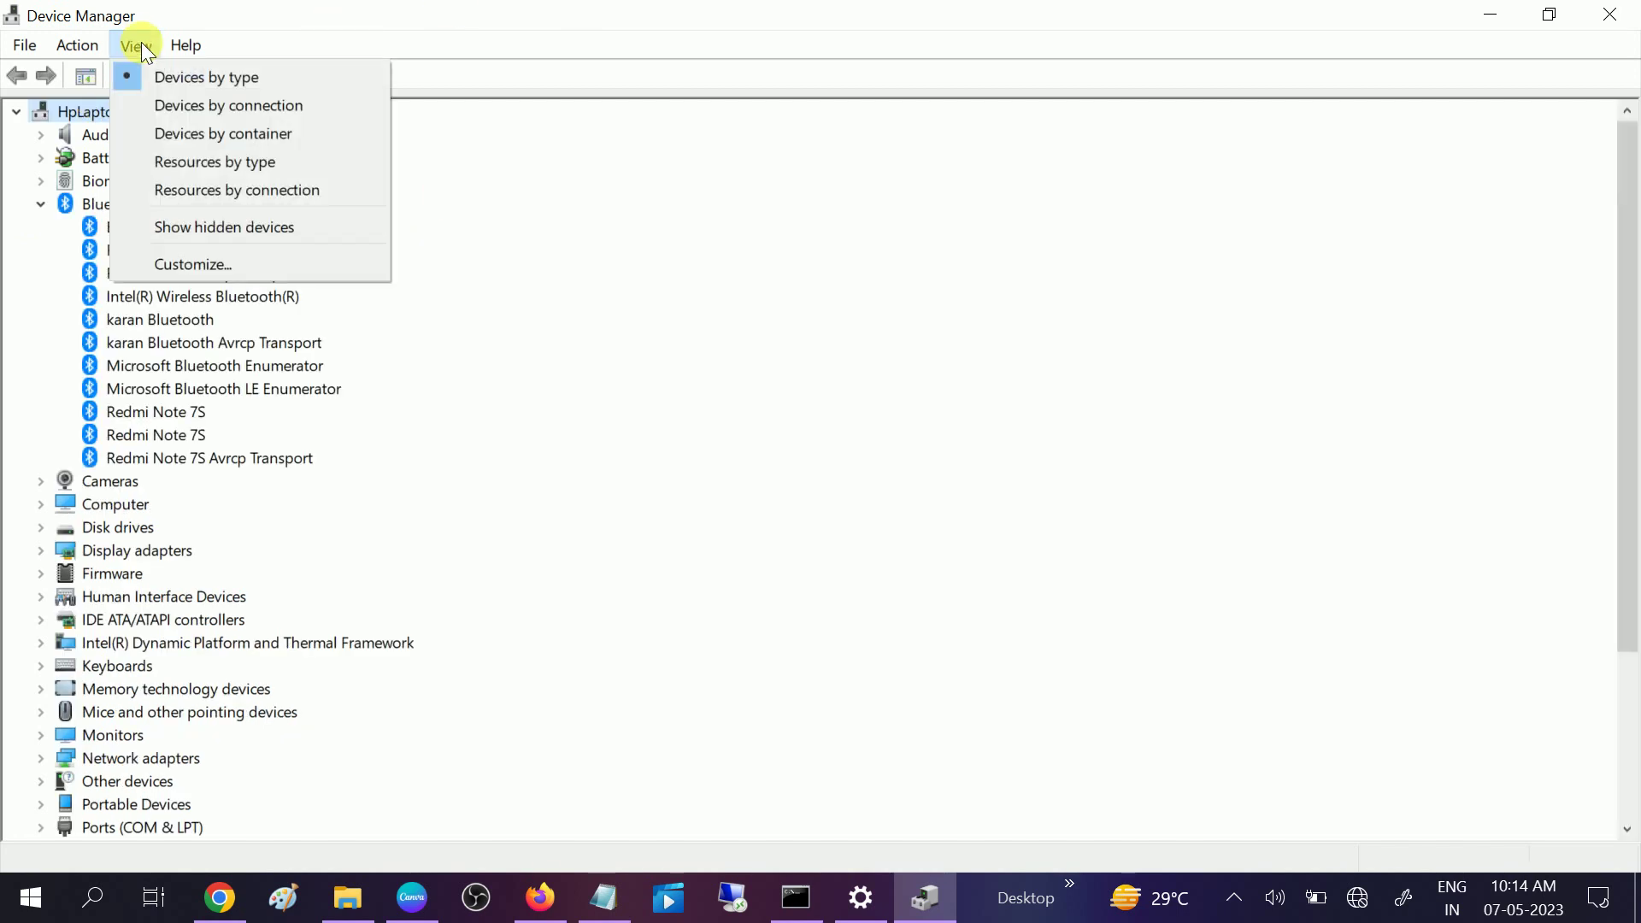
left_click(197, 225)
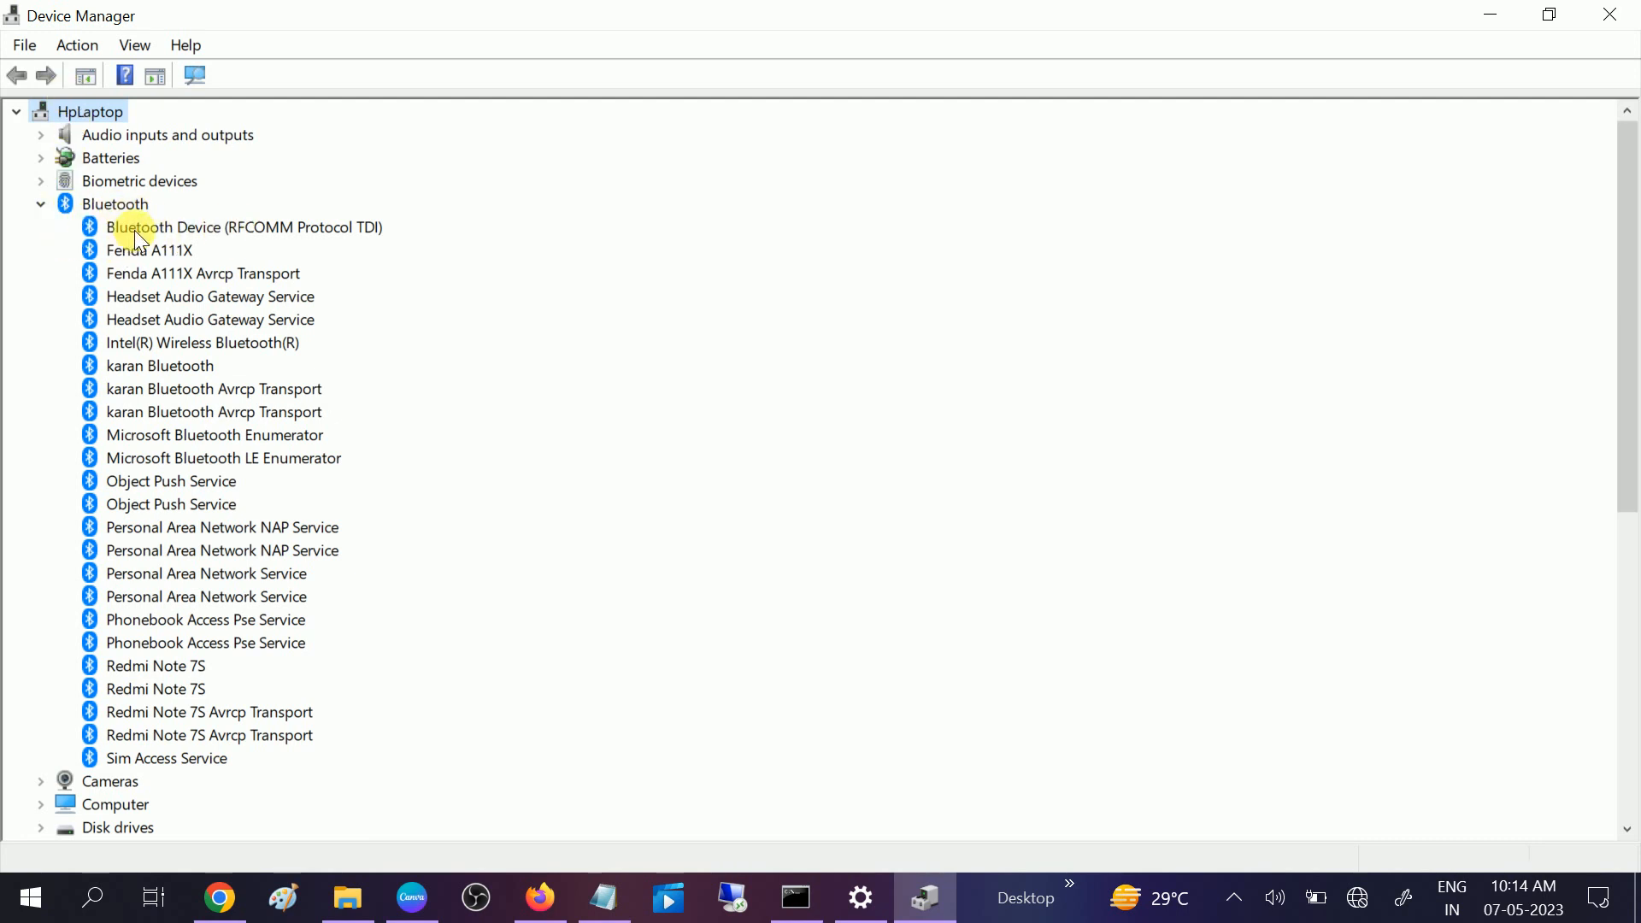
Search automatically for an updated driver for the Bluetooth Device (RFCOMM Protocol TDI)
left_click(155, 230)
right_click(155, 230)
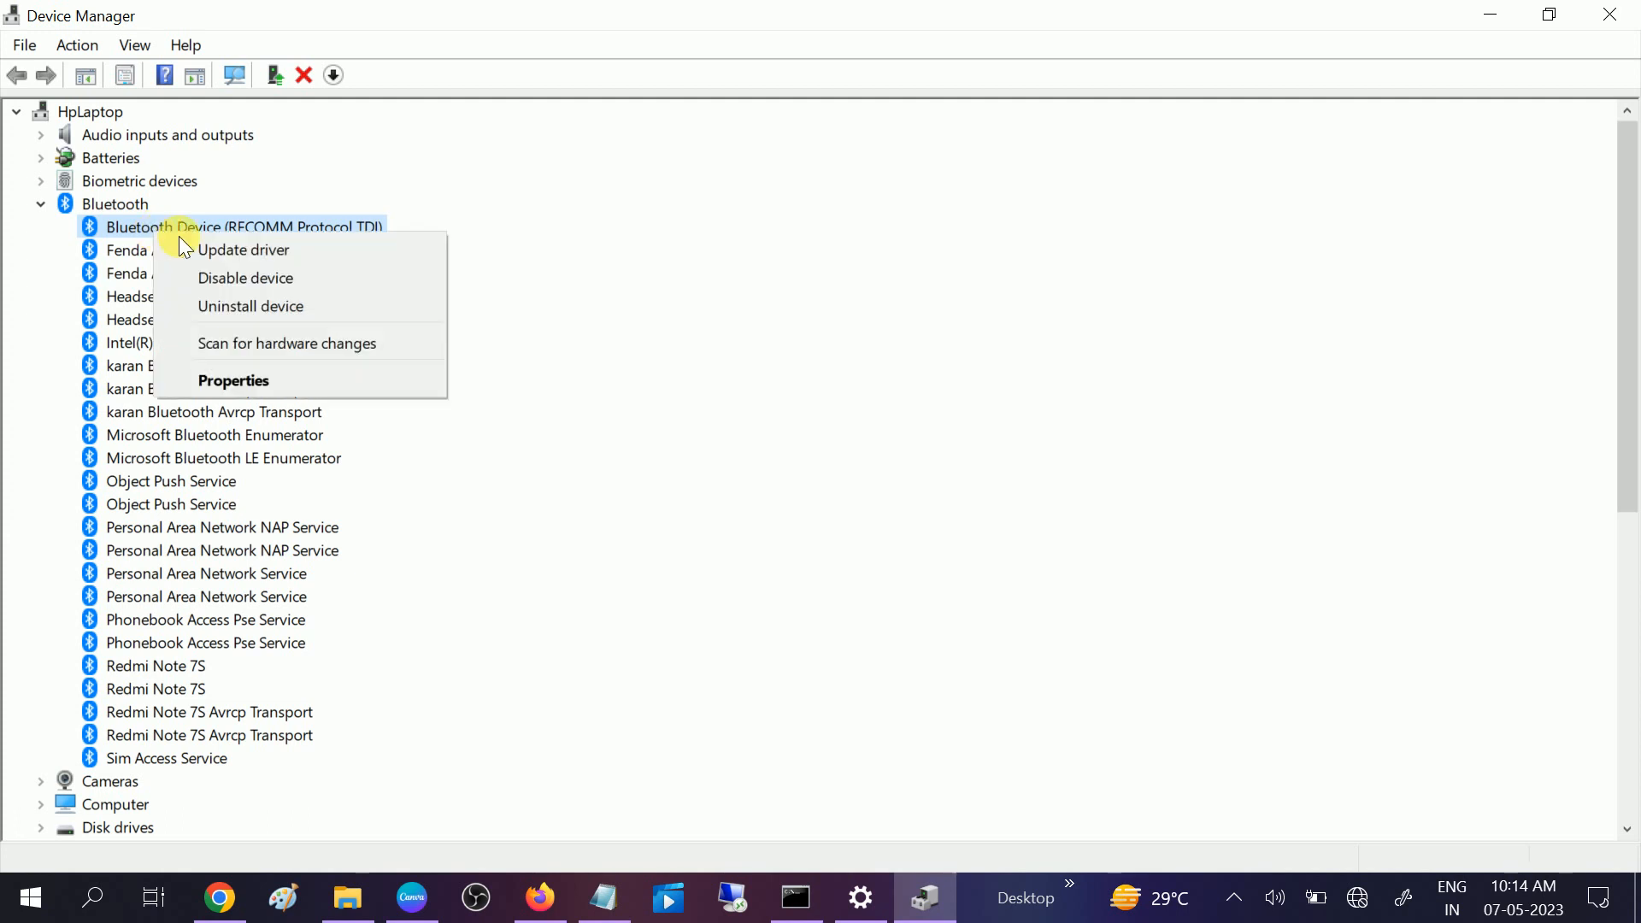
left_click(222, 251)
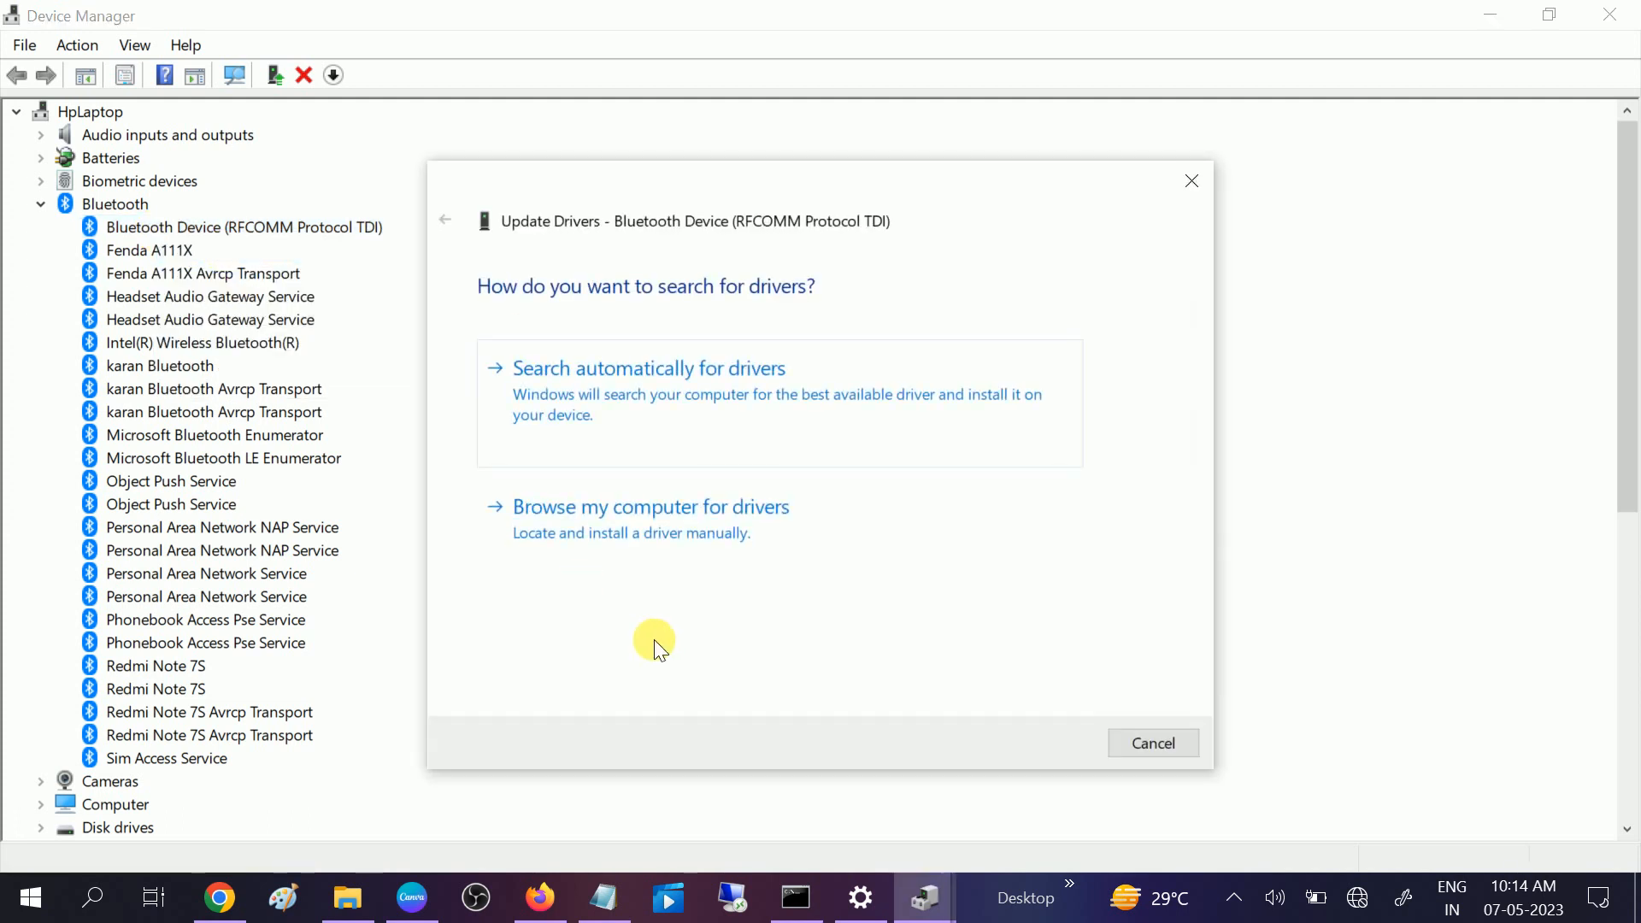
left_click(689, 420)
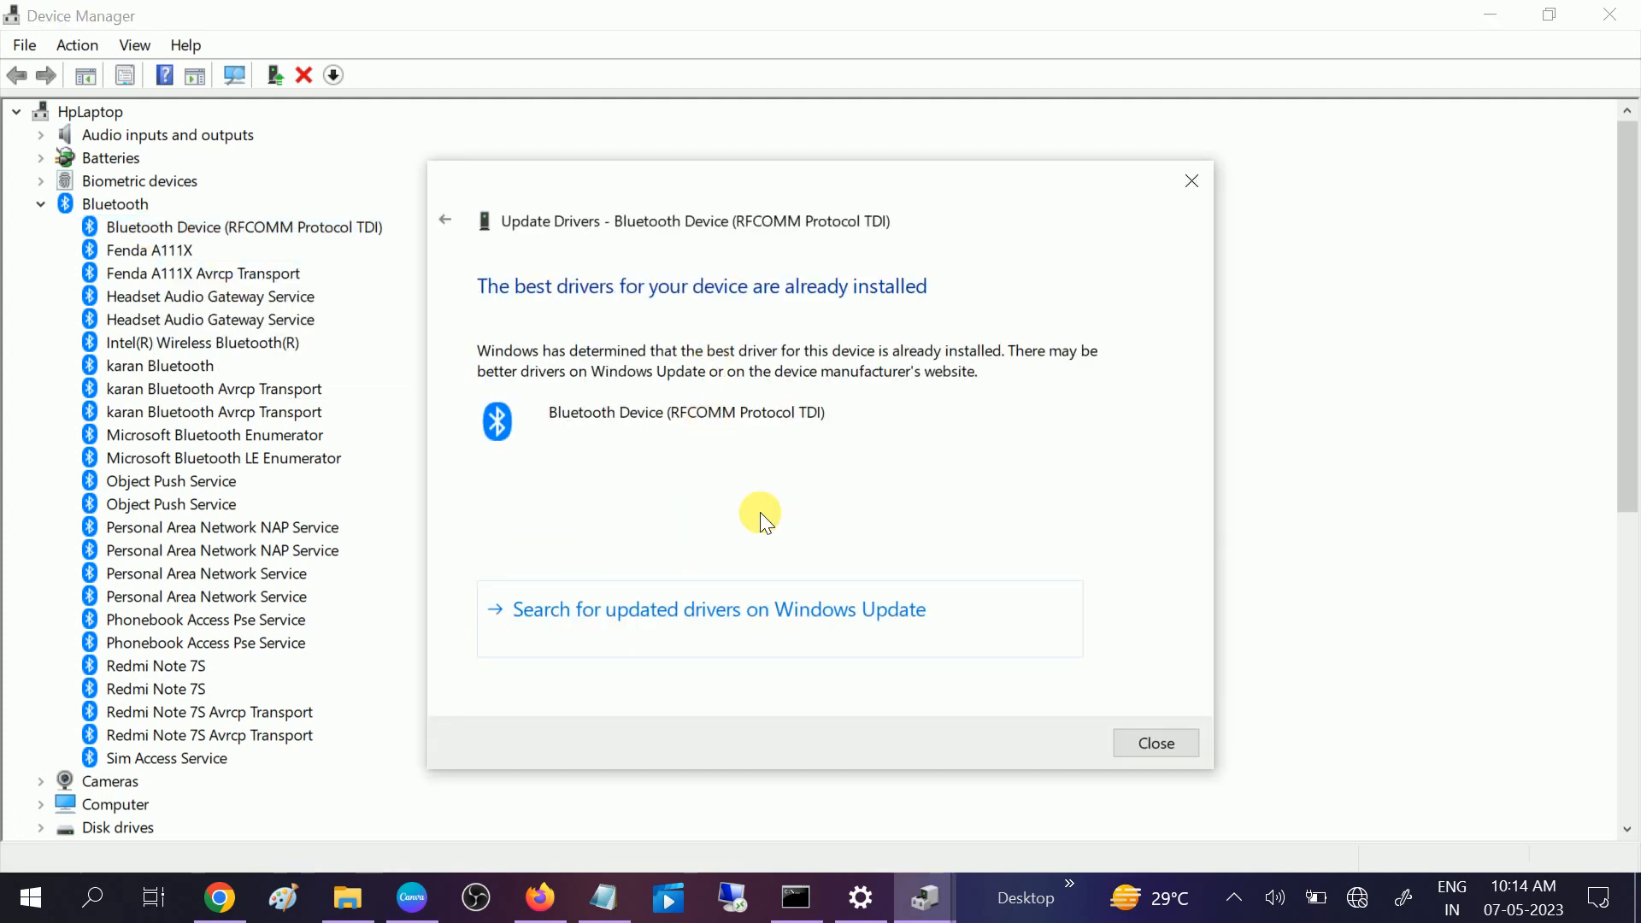
left_click(1167, 747)
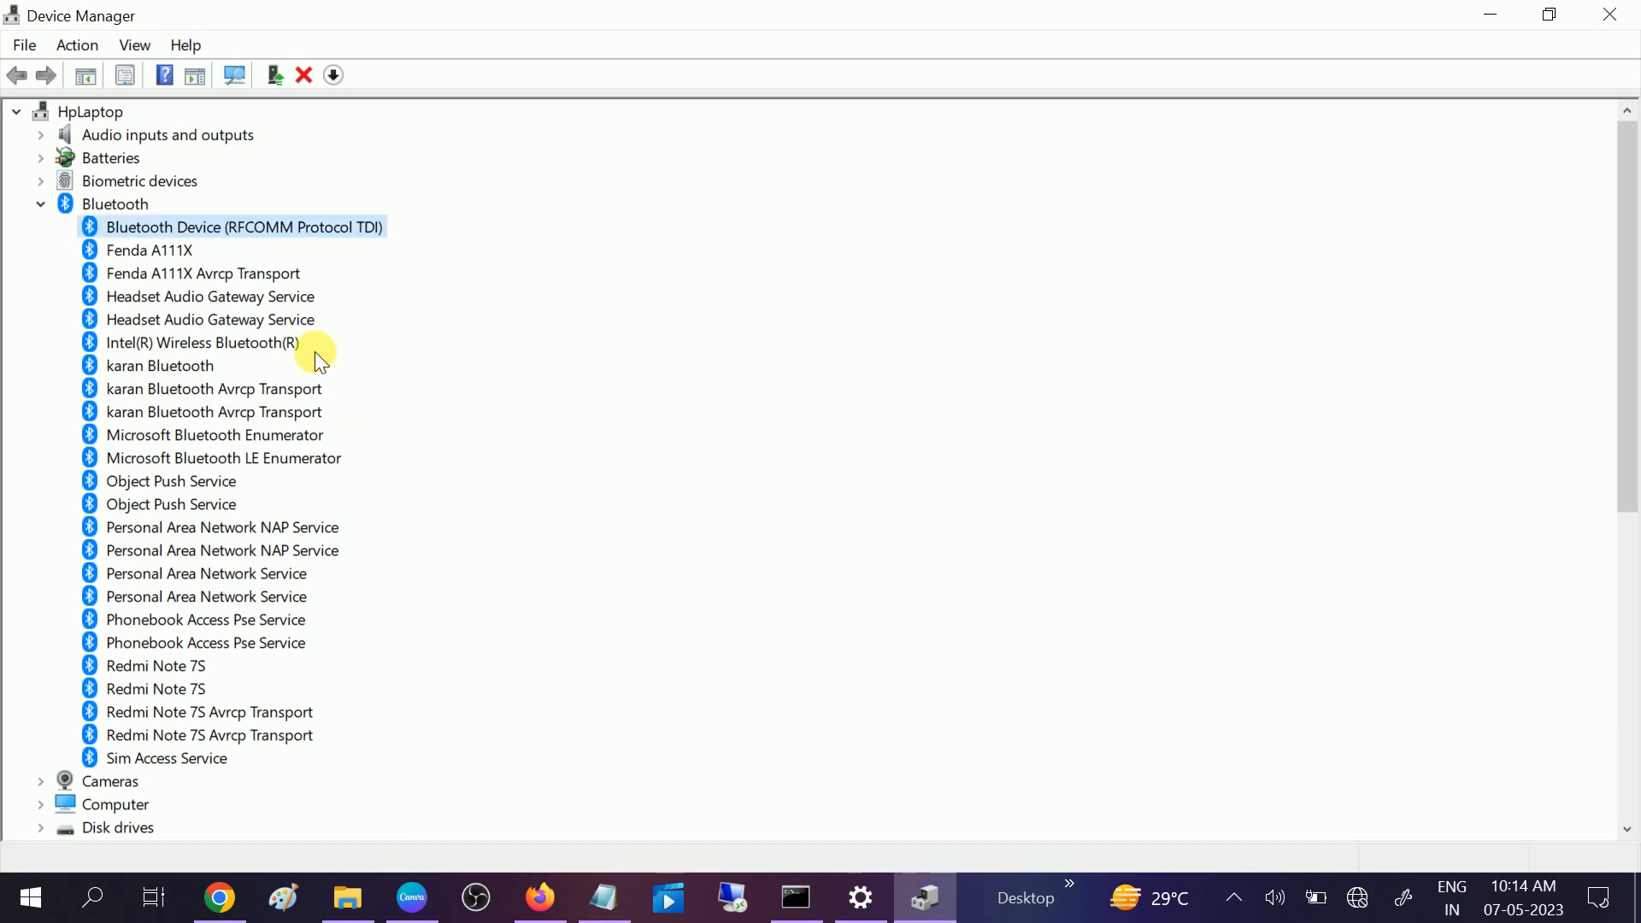
Search automatically for an updated driver for the Intel(R) Wireless Bluetooth(R) adapter
right_click(195, 345)
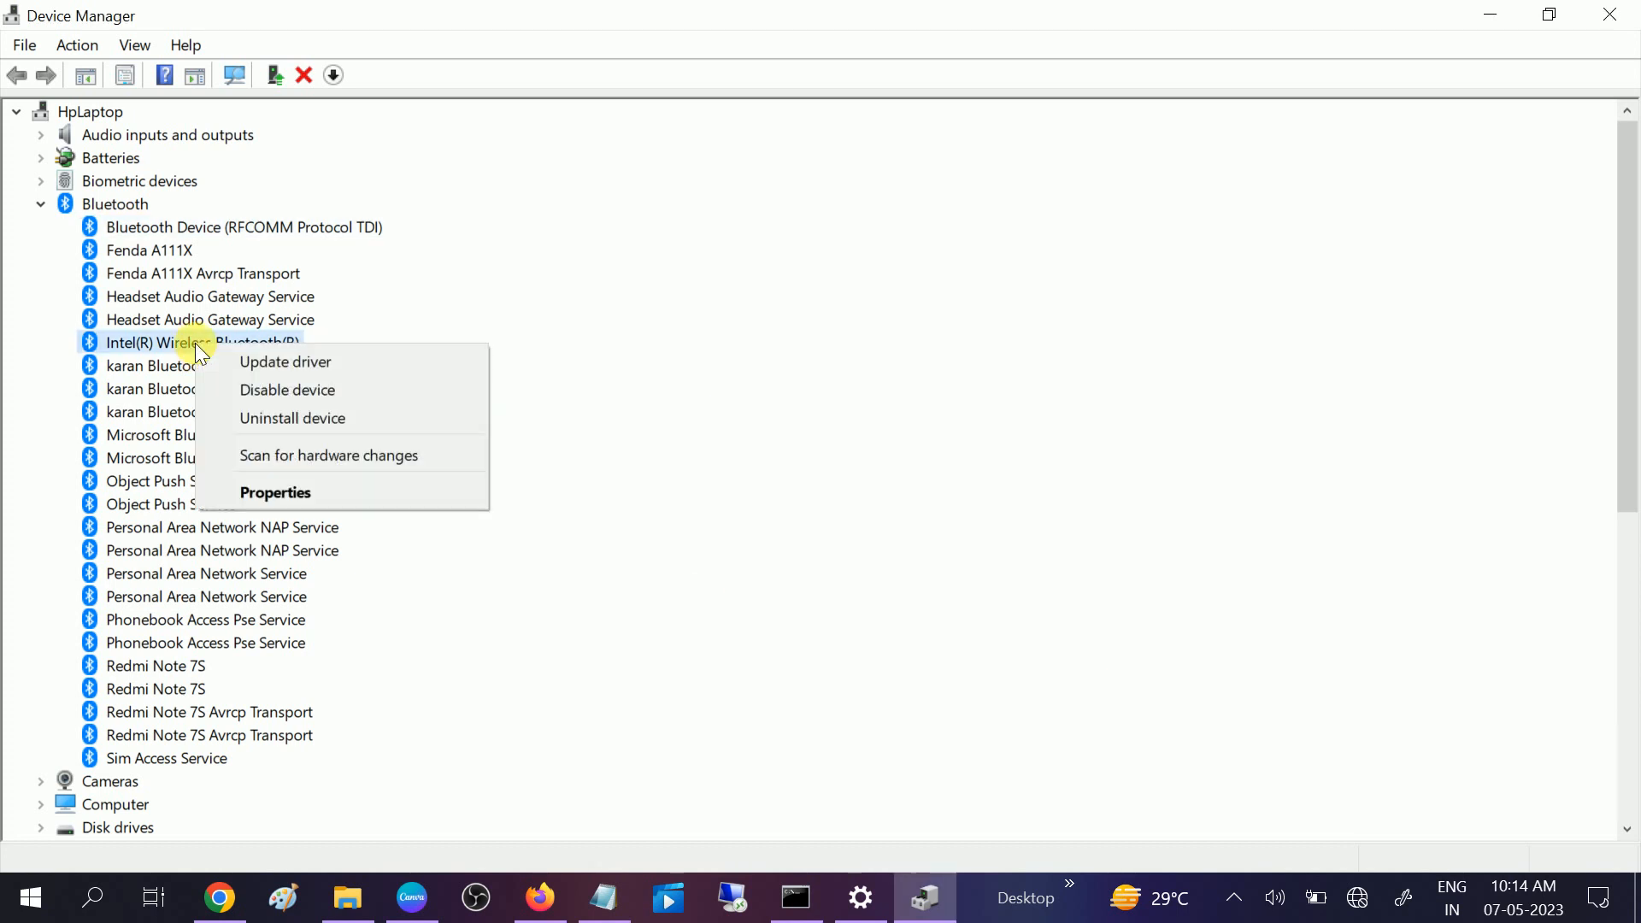
left_click(276, 362)
left_click(684, 385)
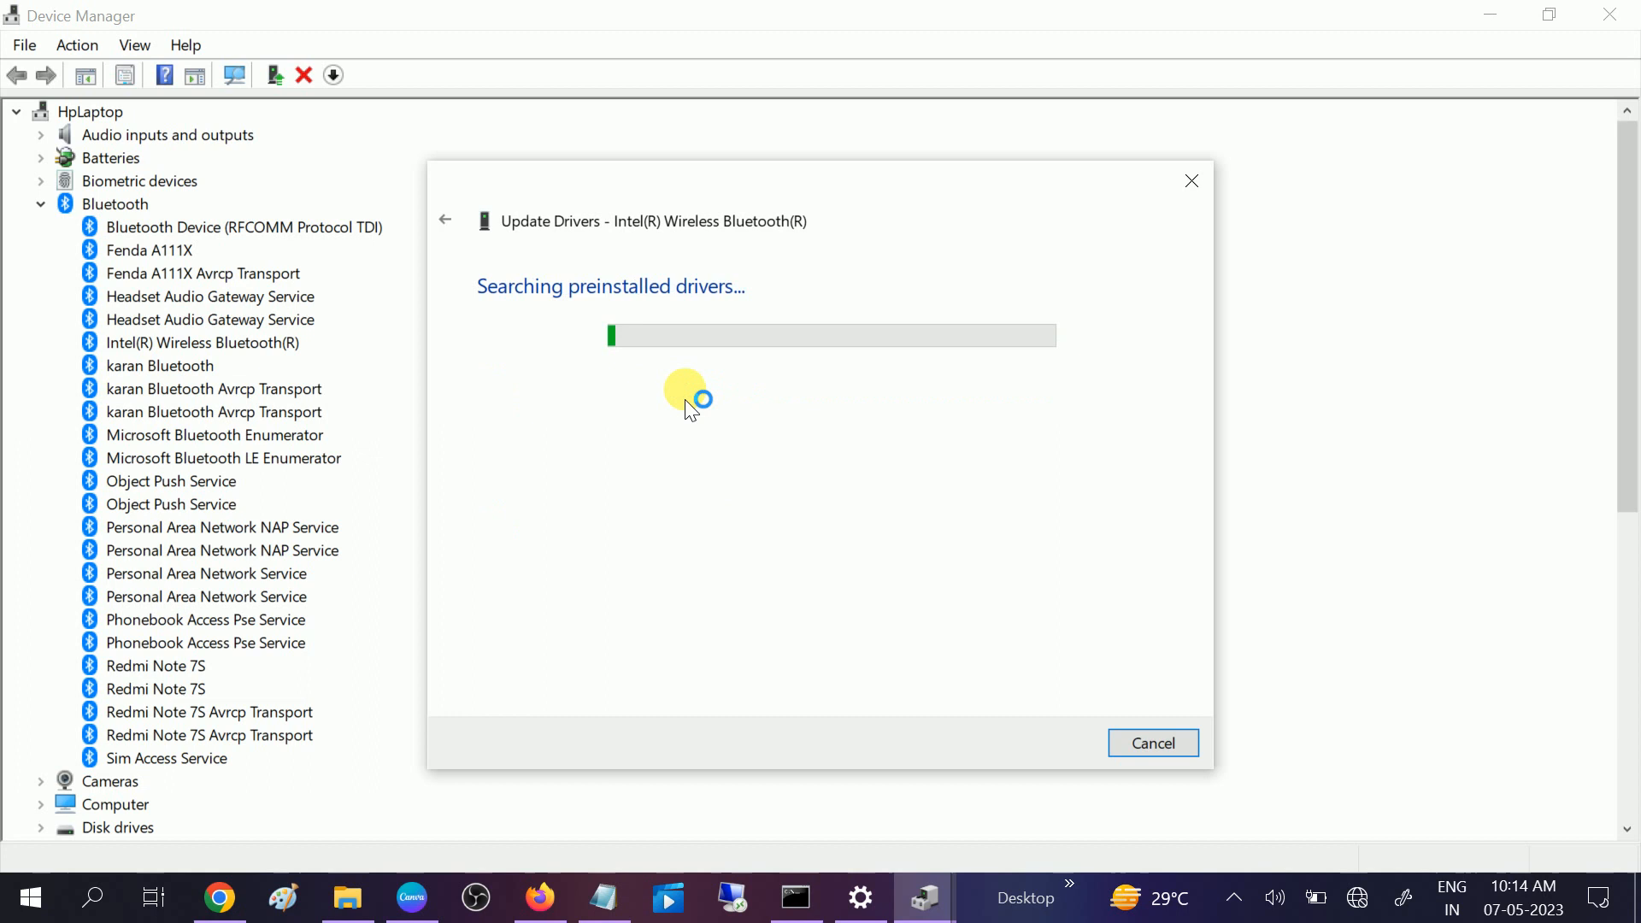
left_click(1122, 750)
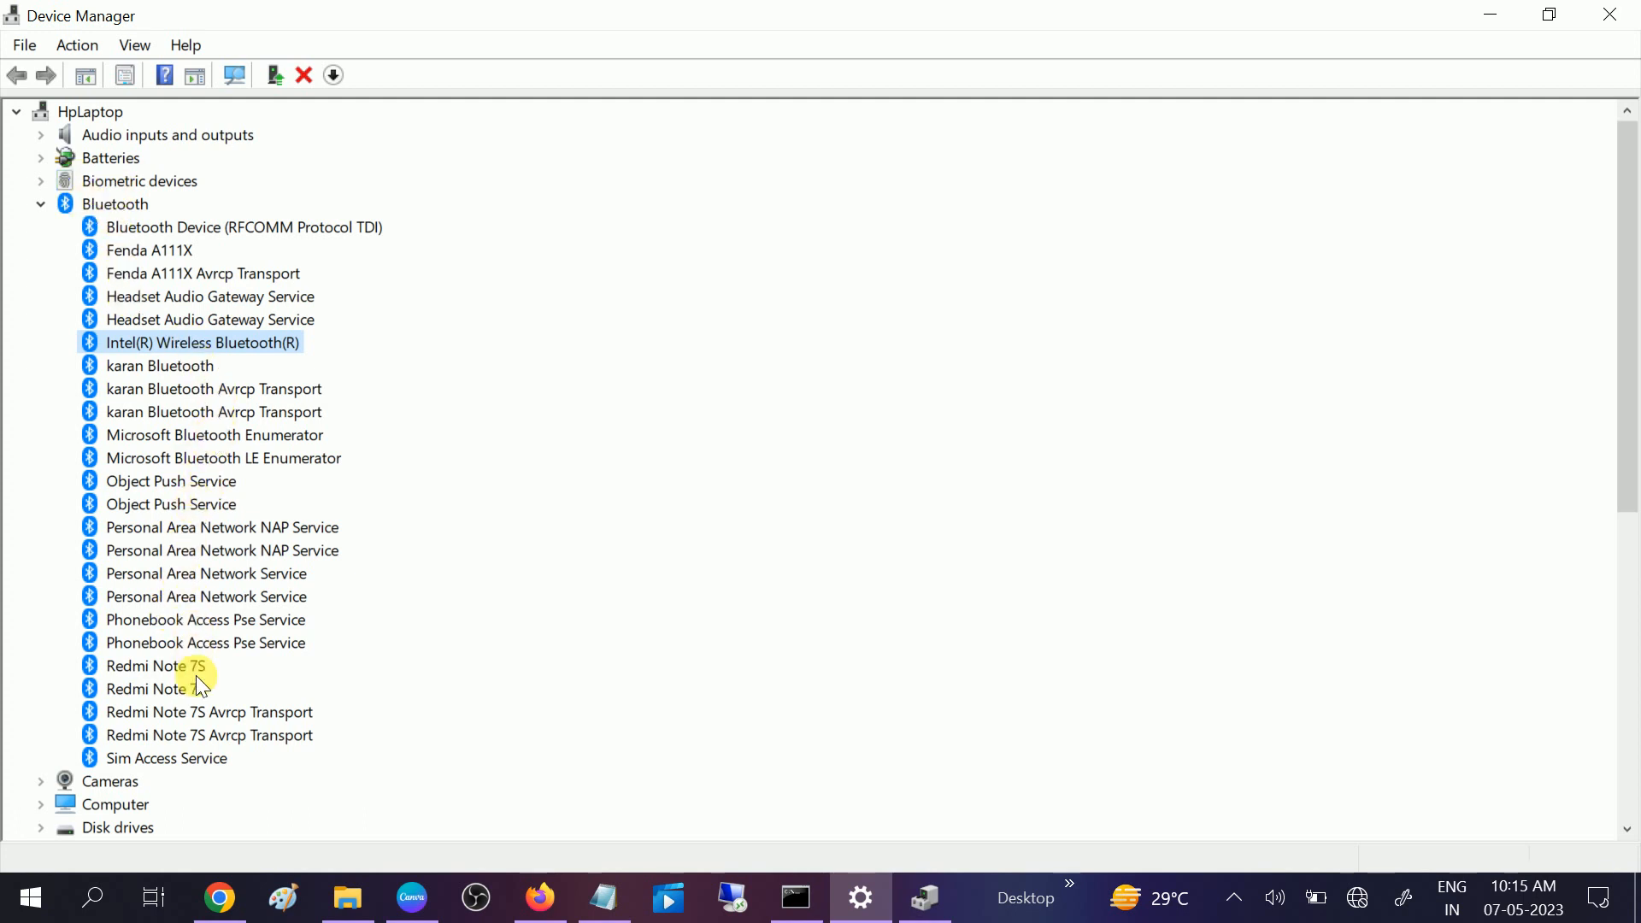
Collapse the Bluetooth category and close Device Manager, returning to Bluetooth settings
left_click(213, 229)
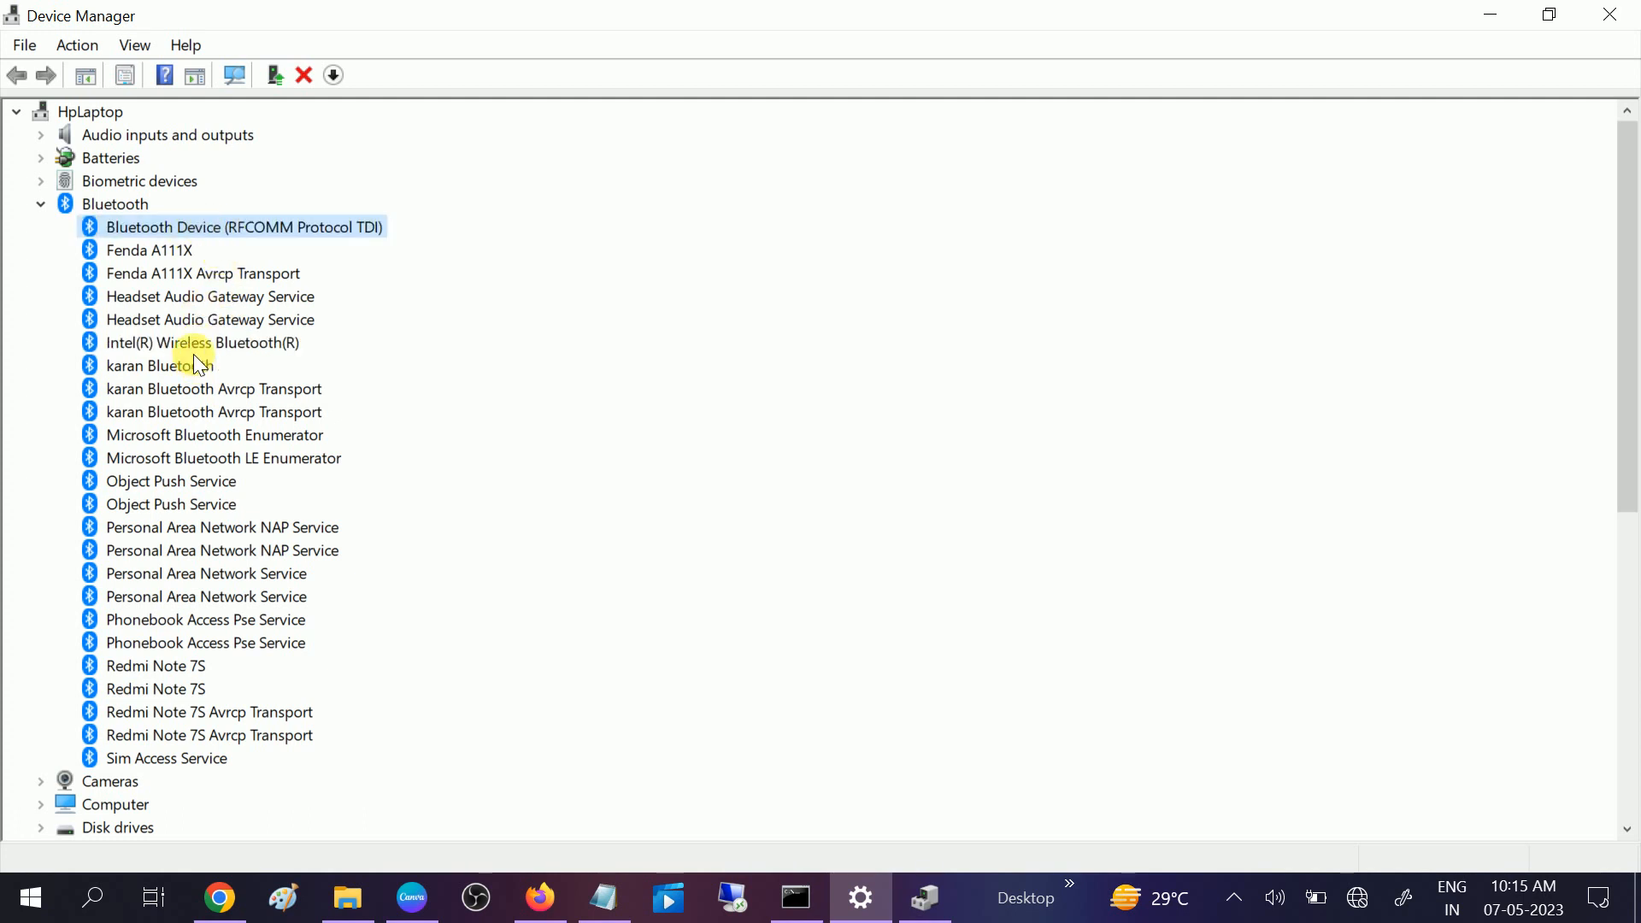
left_click(193, 350)
left_click(202, 233)
left_click(41, 204)
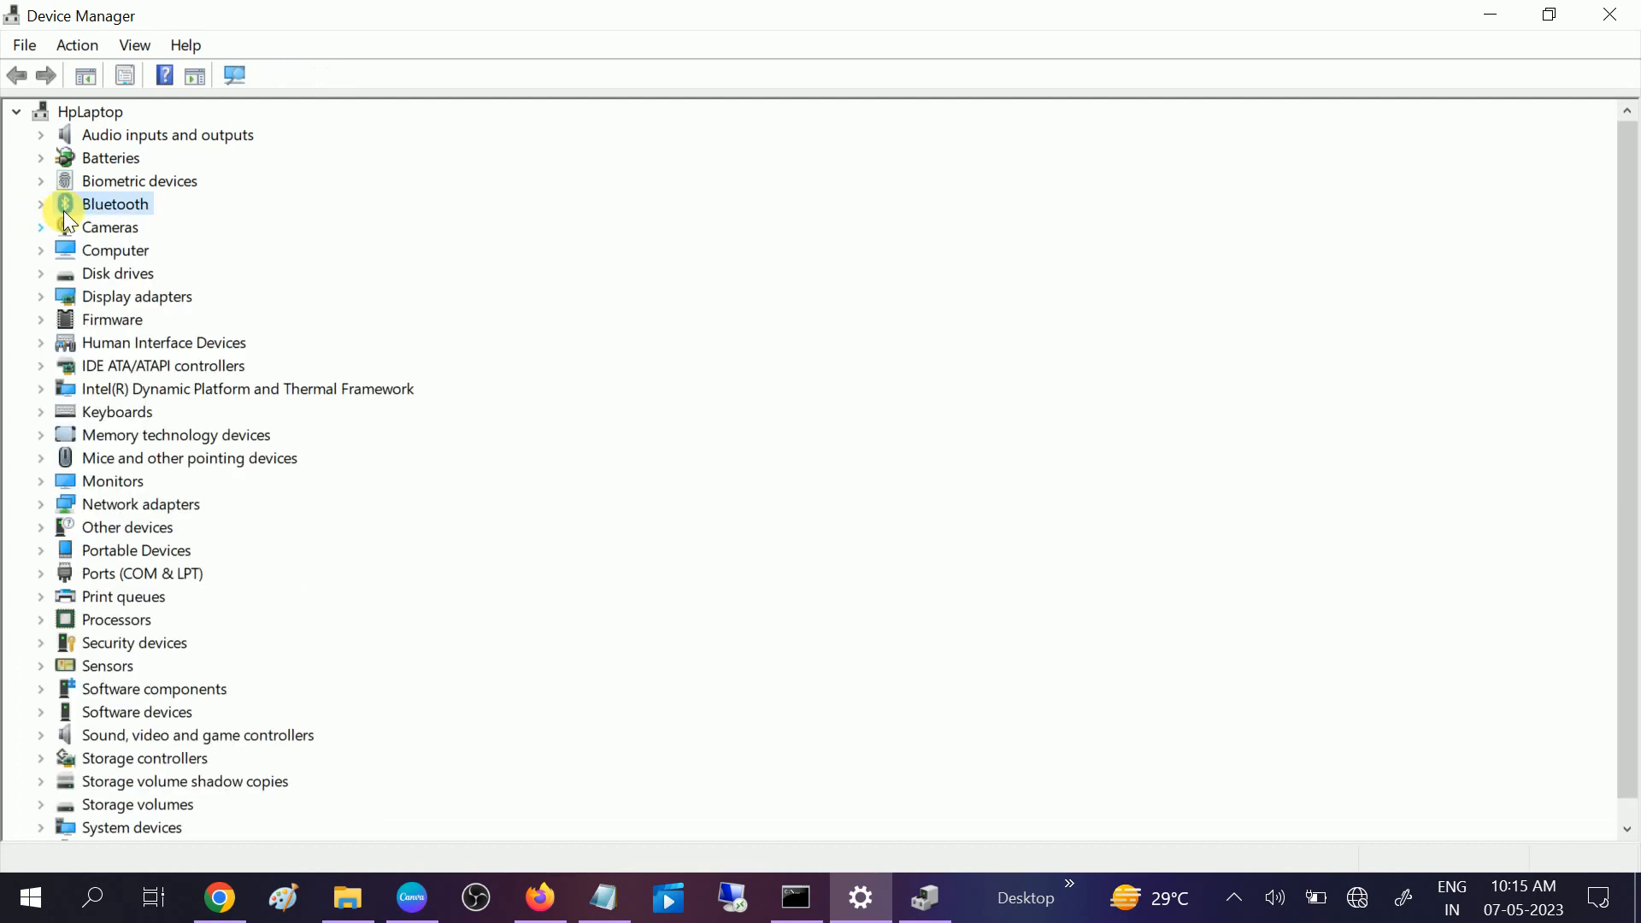
left_click(1609, 15)
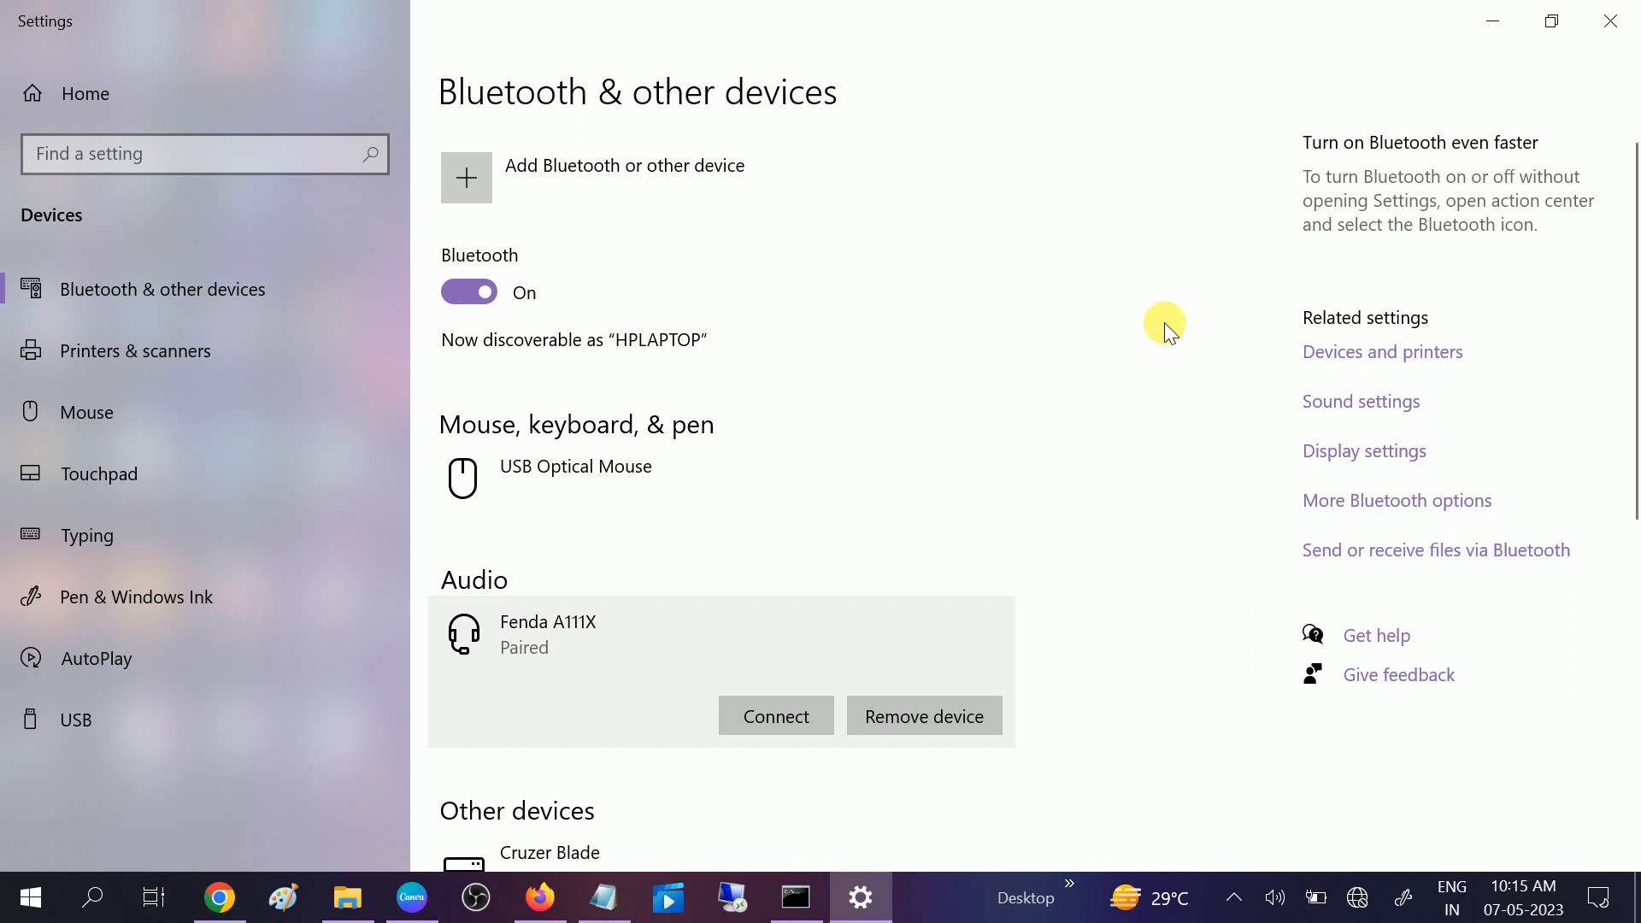
scroll(1165, 323, "down", 1)
scroll(1165, 324, "up", 1)
scroll(1164, 325, "down", 3)
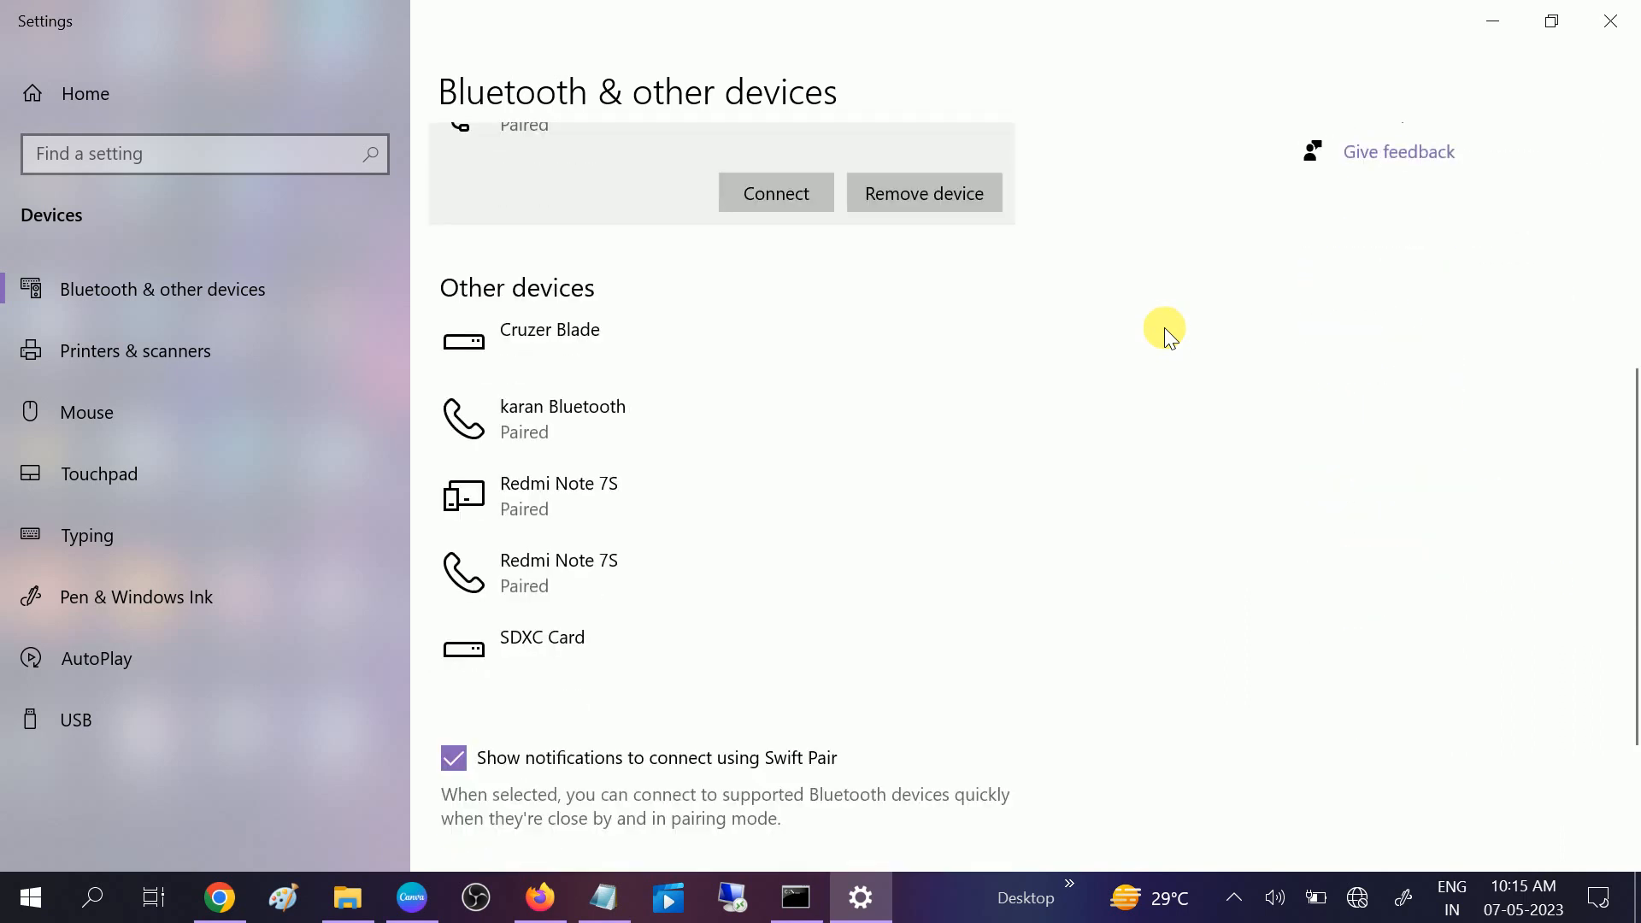
scroll(1166, 328, "down", 2)
scroll(1165, 338, "up", 5)
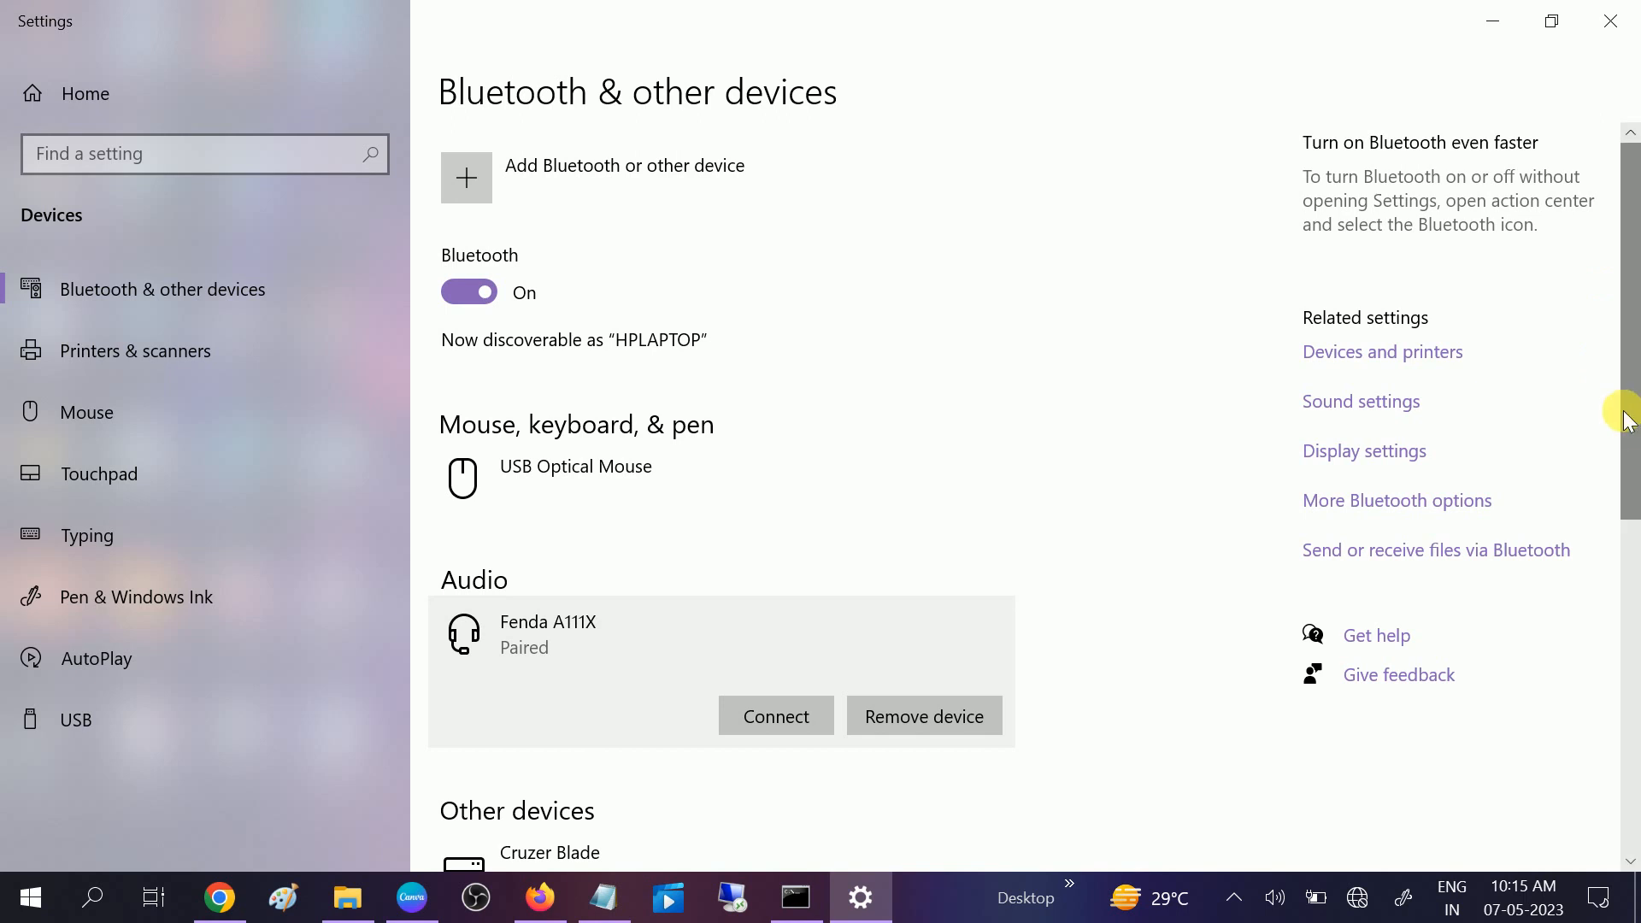
left_click(1381, 503)
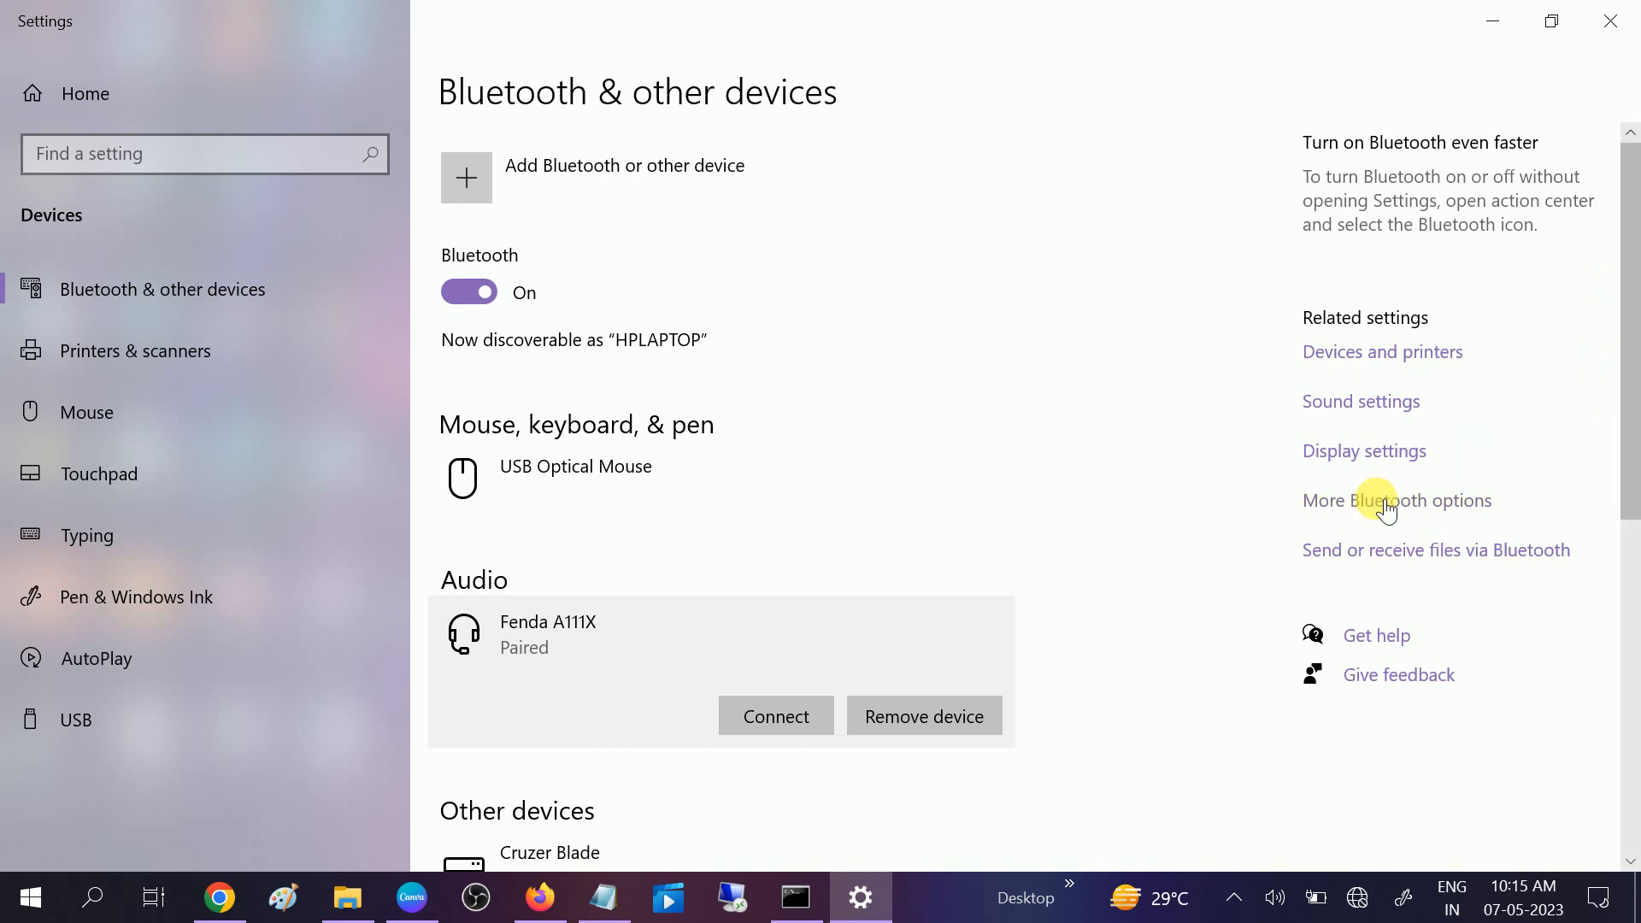
left_click_drag(343, 116, 867, 69)
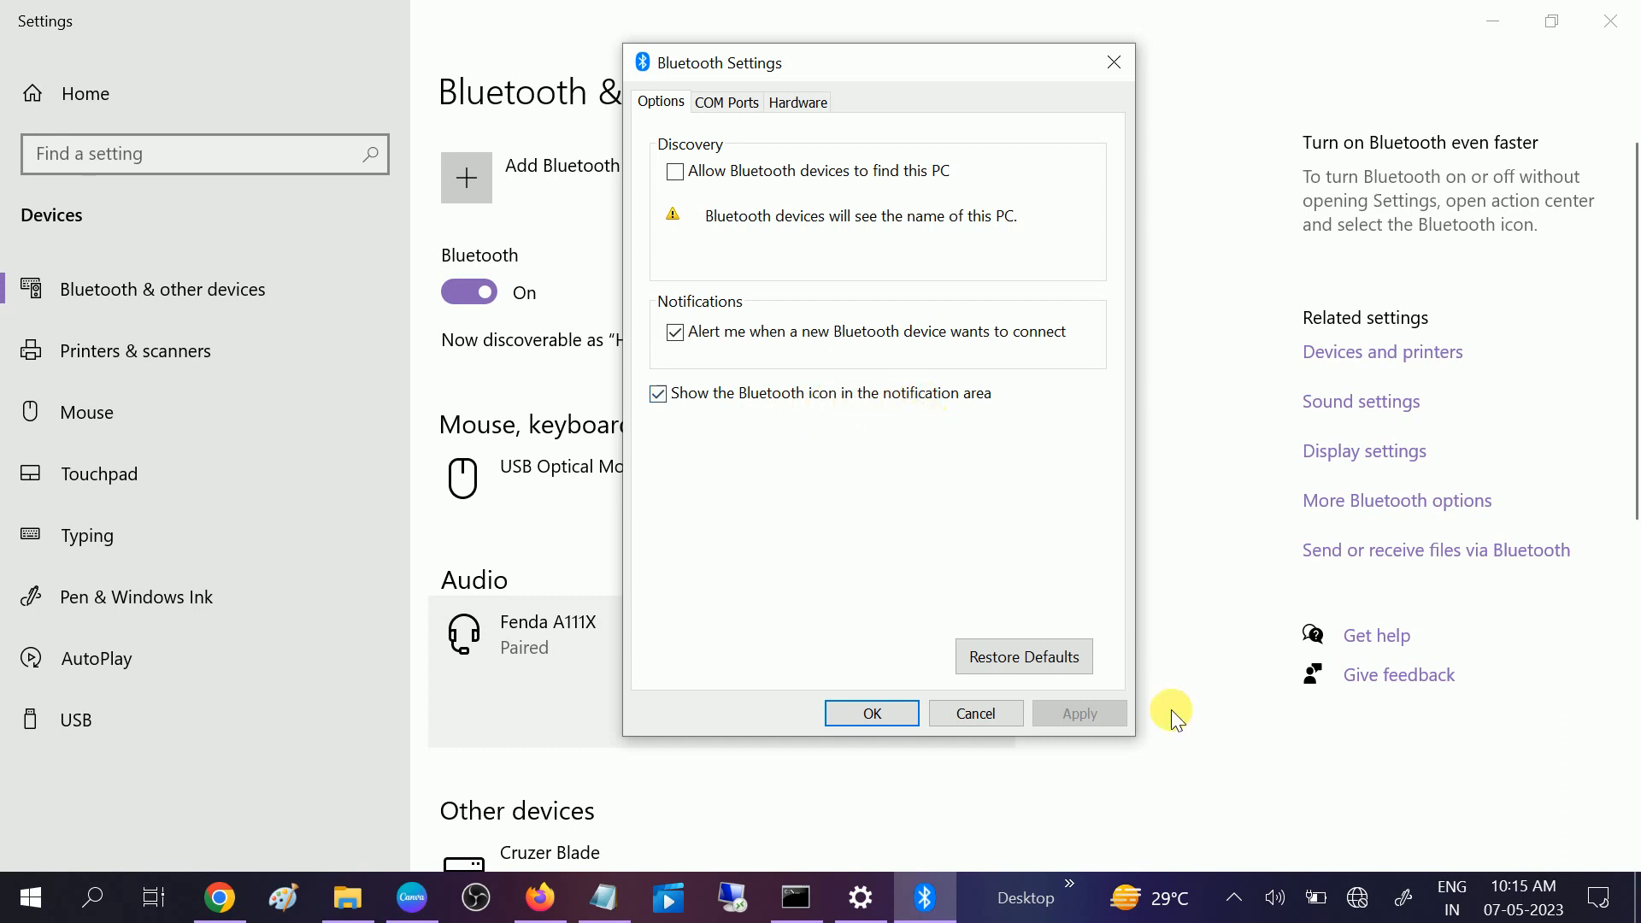
left_click(1235, 898)
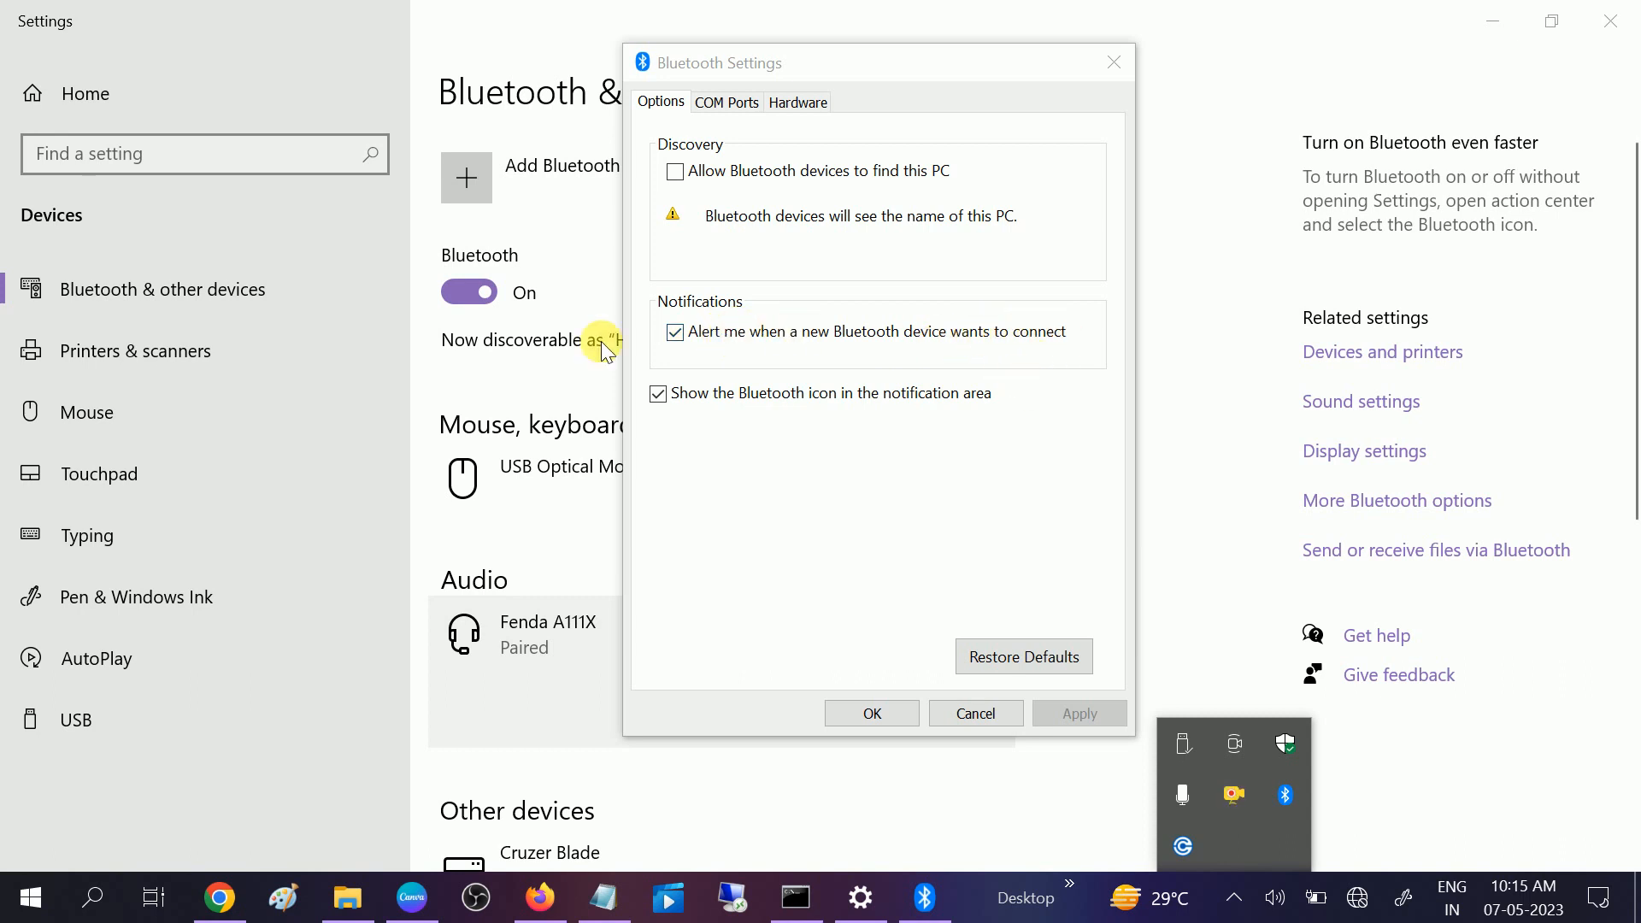
left_click(794, 103)
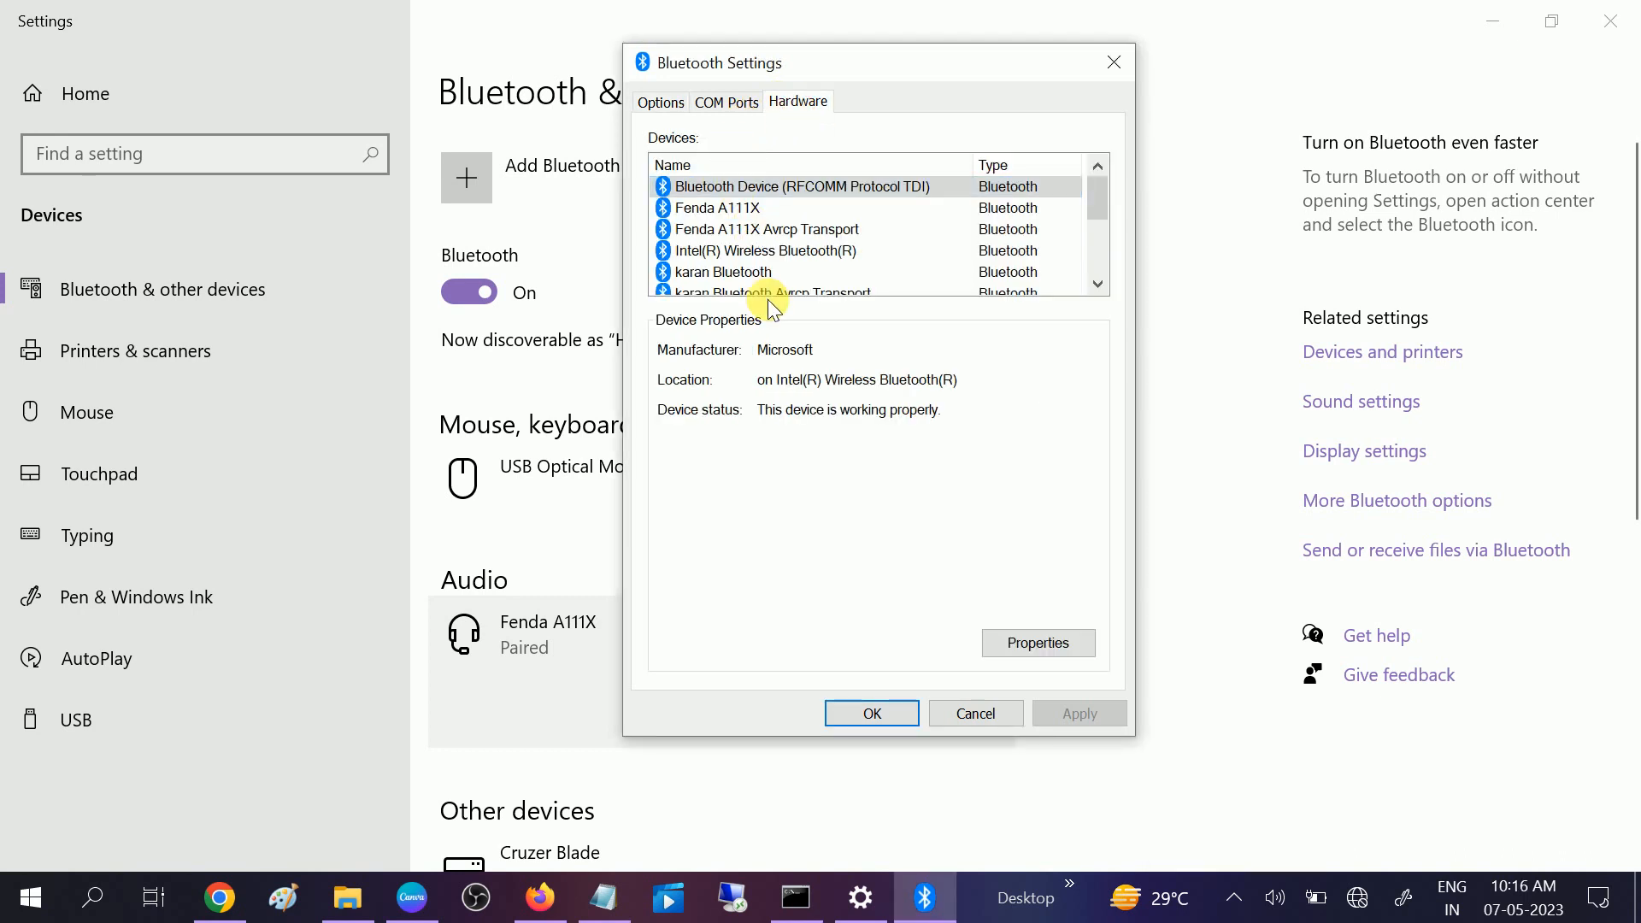
left_click(724, 103)
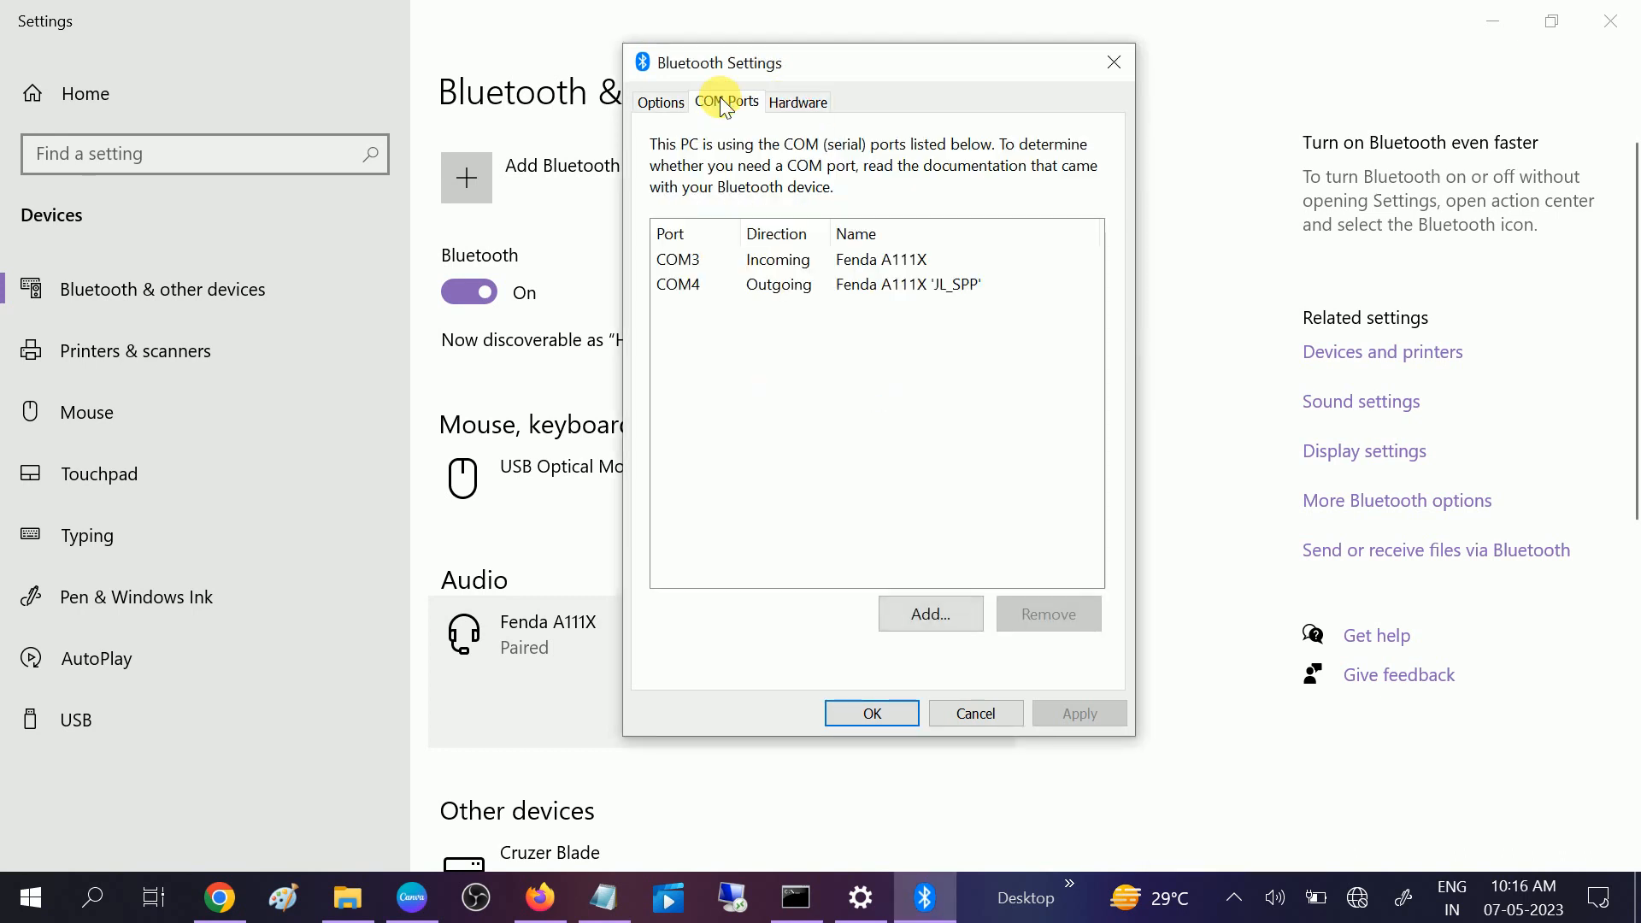
left_click(798, 106)
scroll(890, 240, "down", 3)
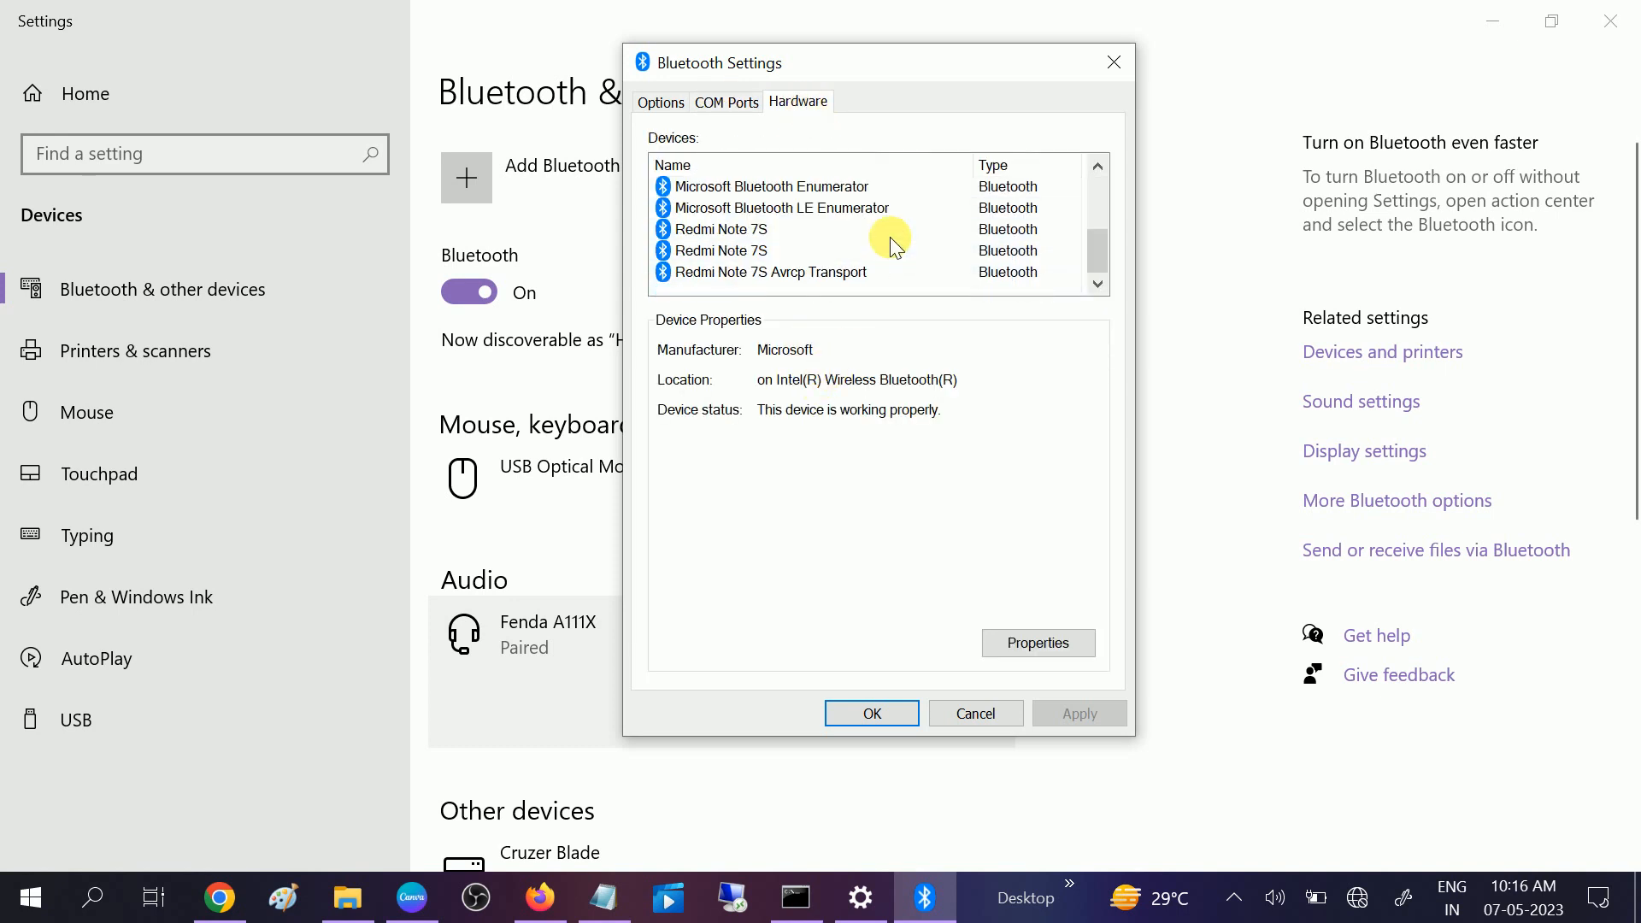
scroll(890, 238, "up", 3)
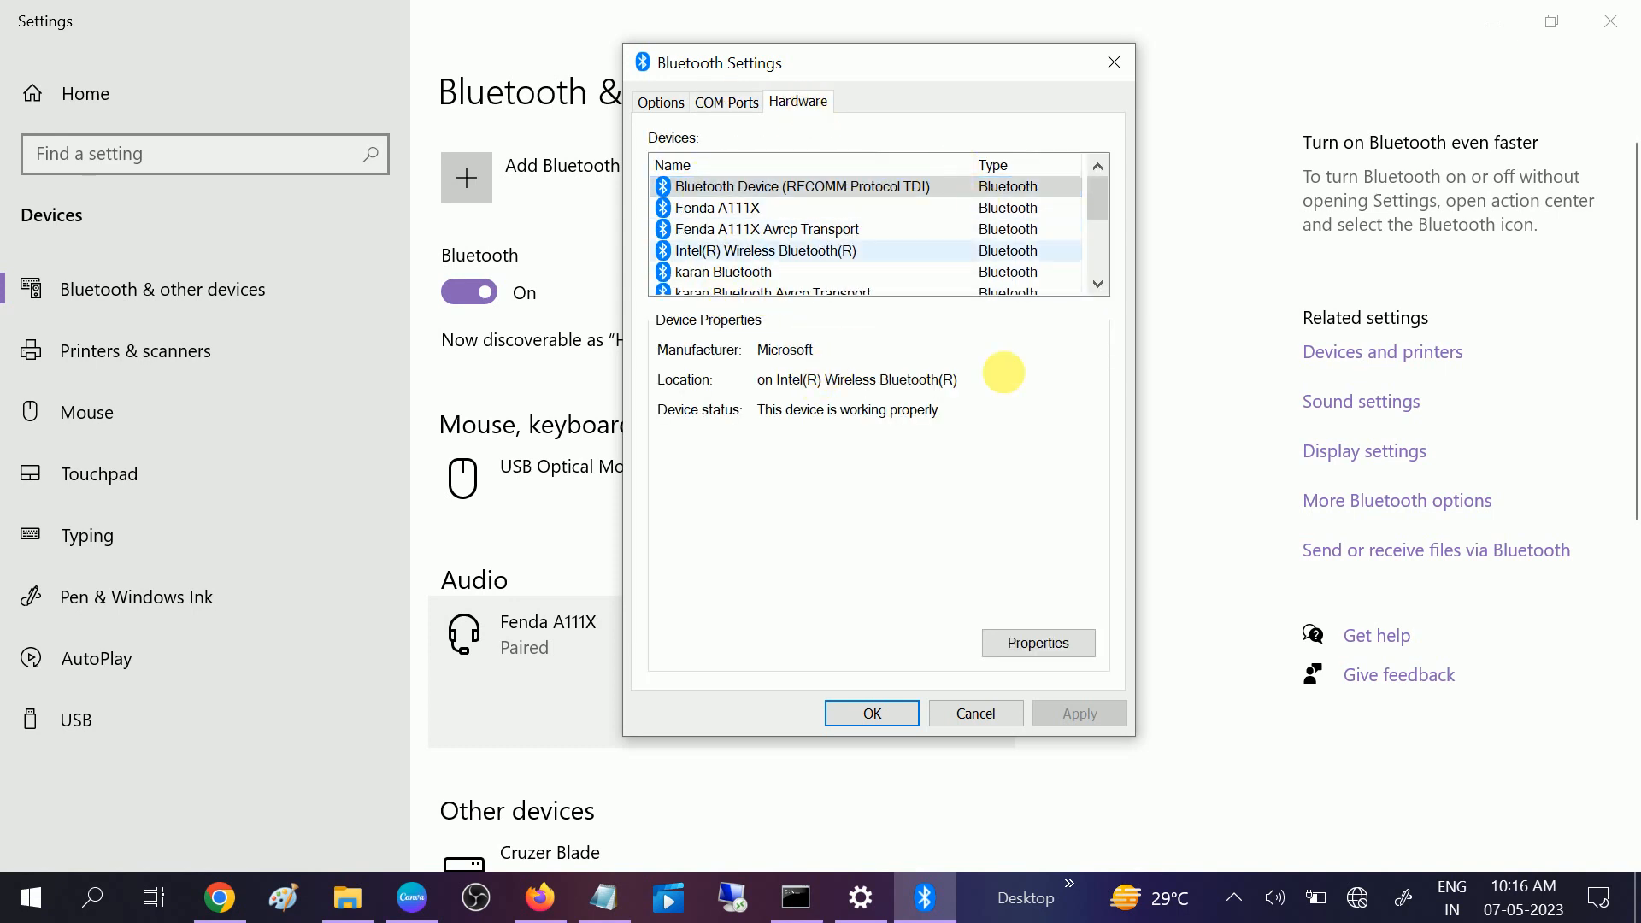
left_click(1041, 644)
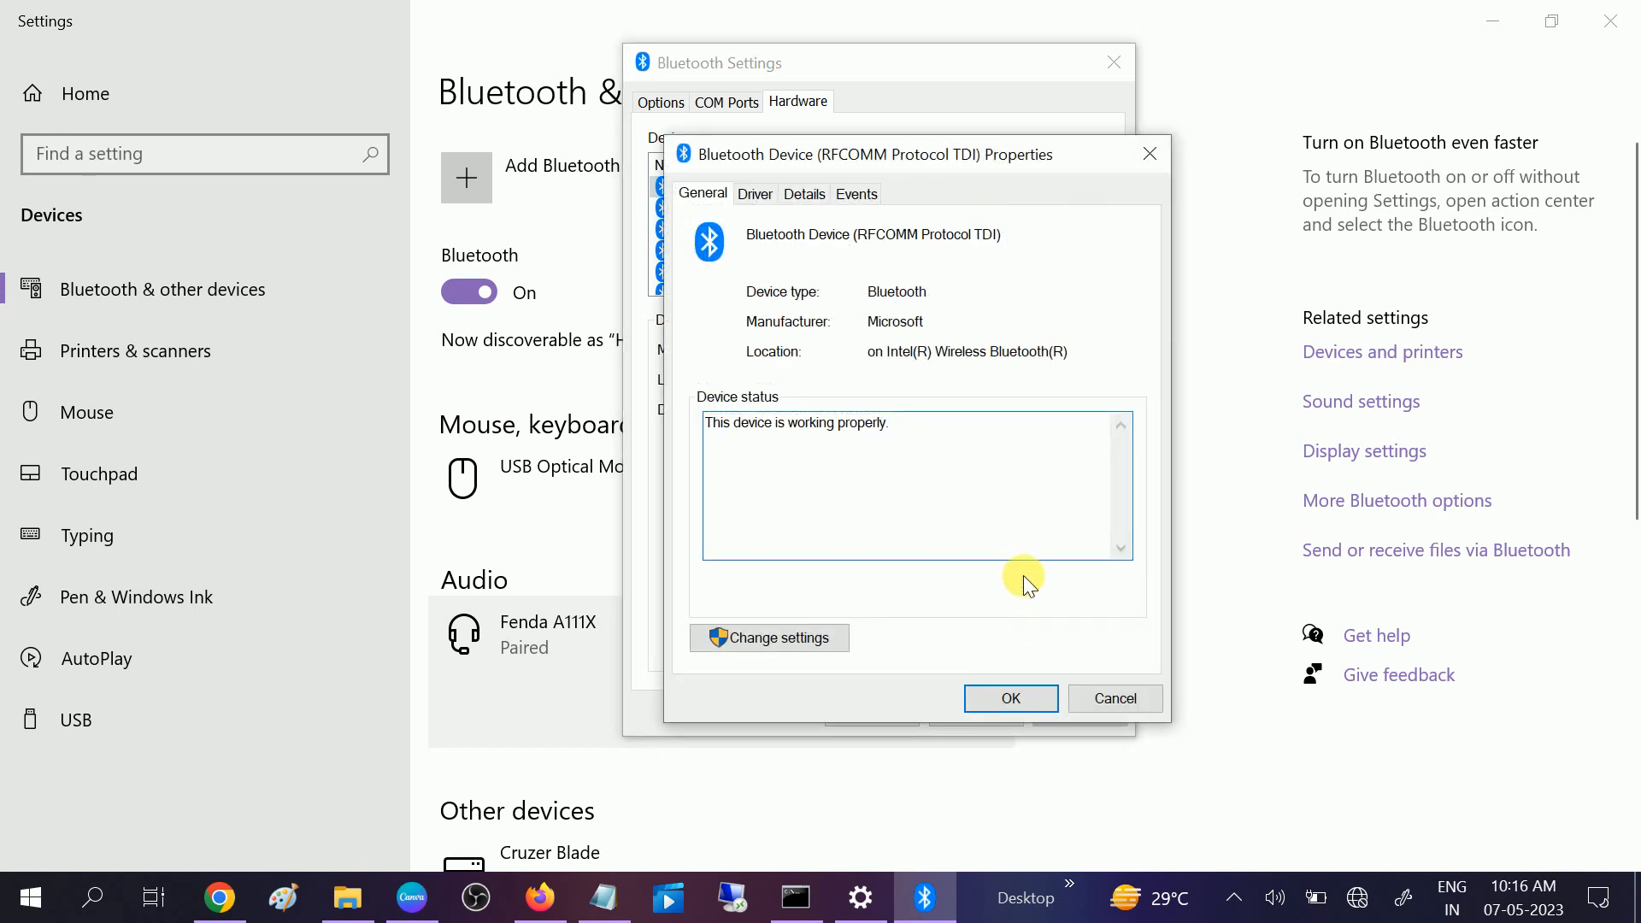
left_click(757, 193)
left_click(804, 193)
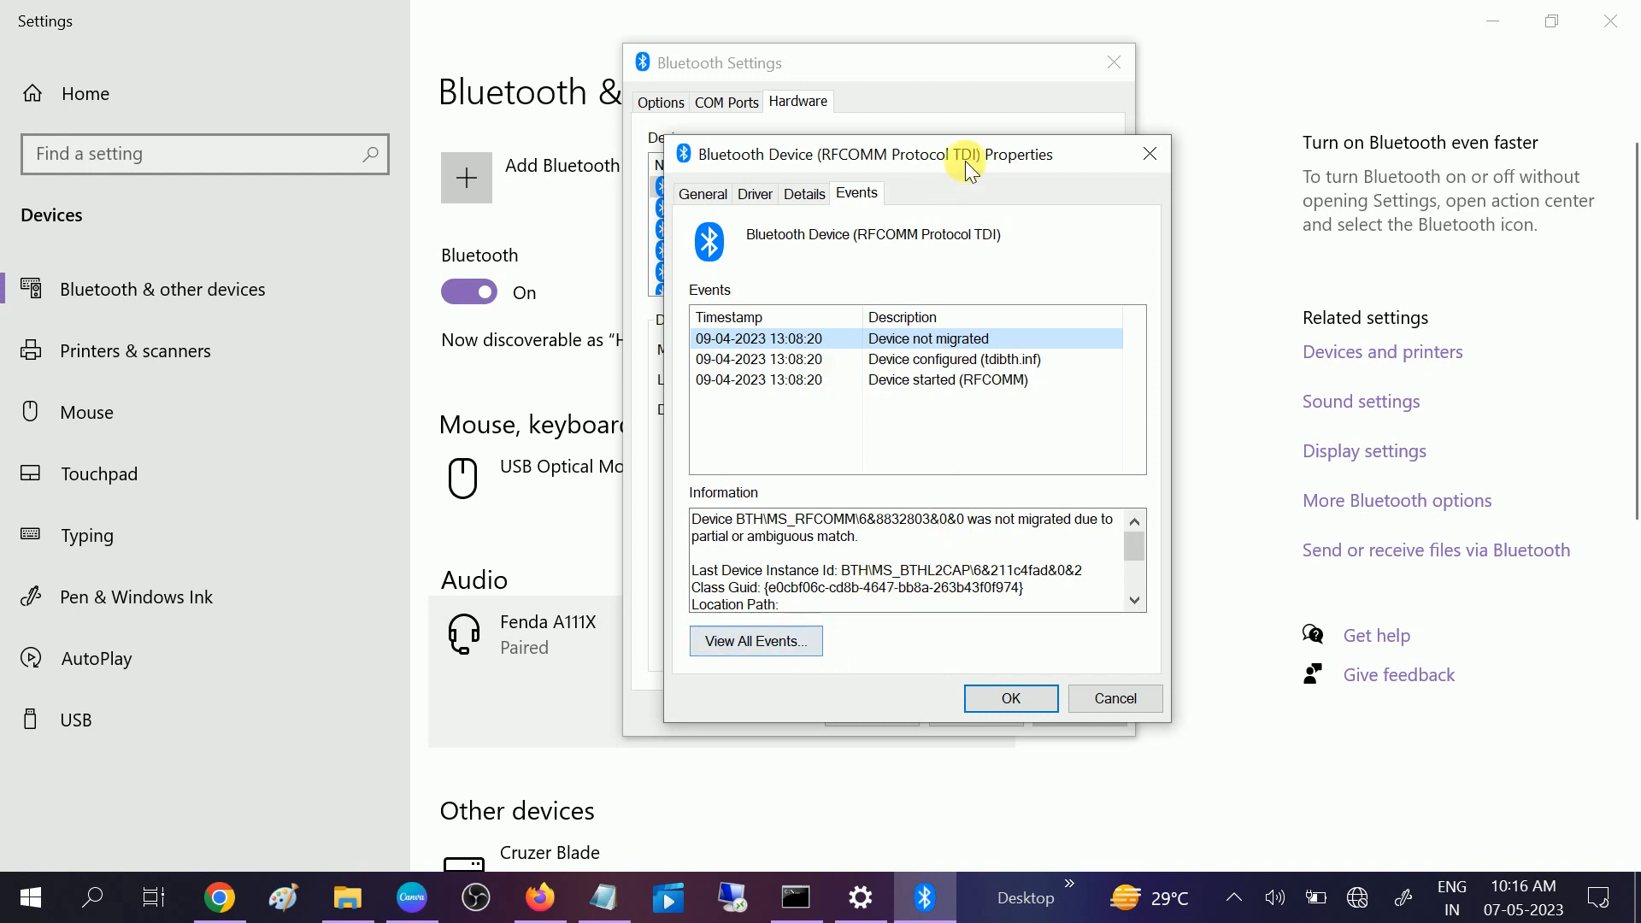
left_click(1133, 165)
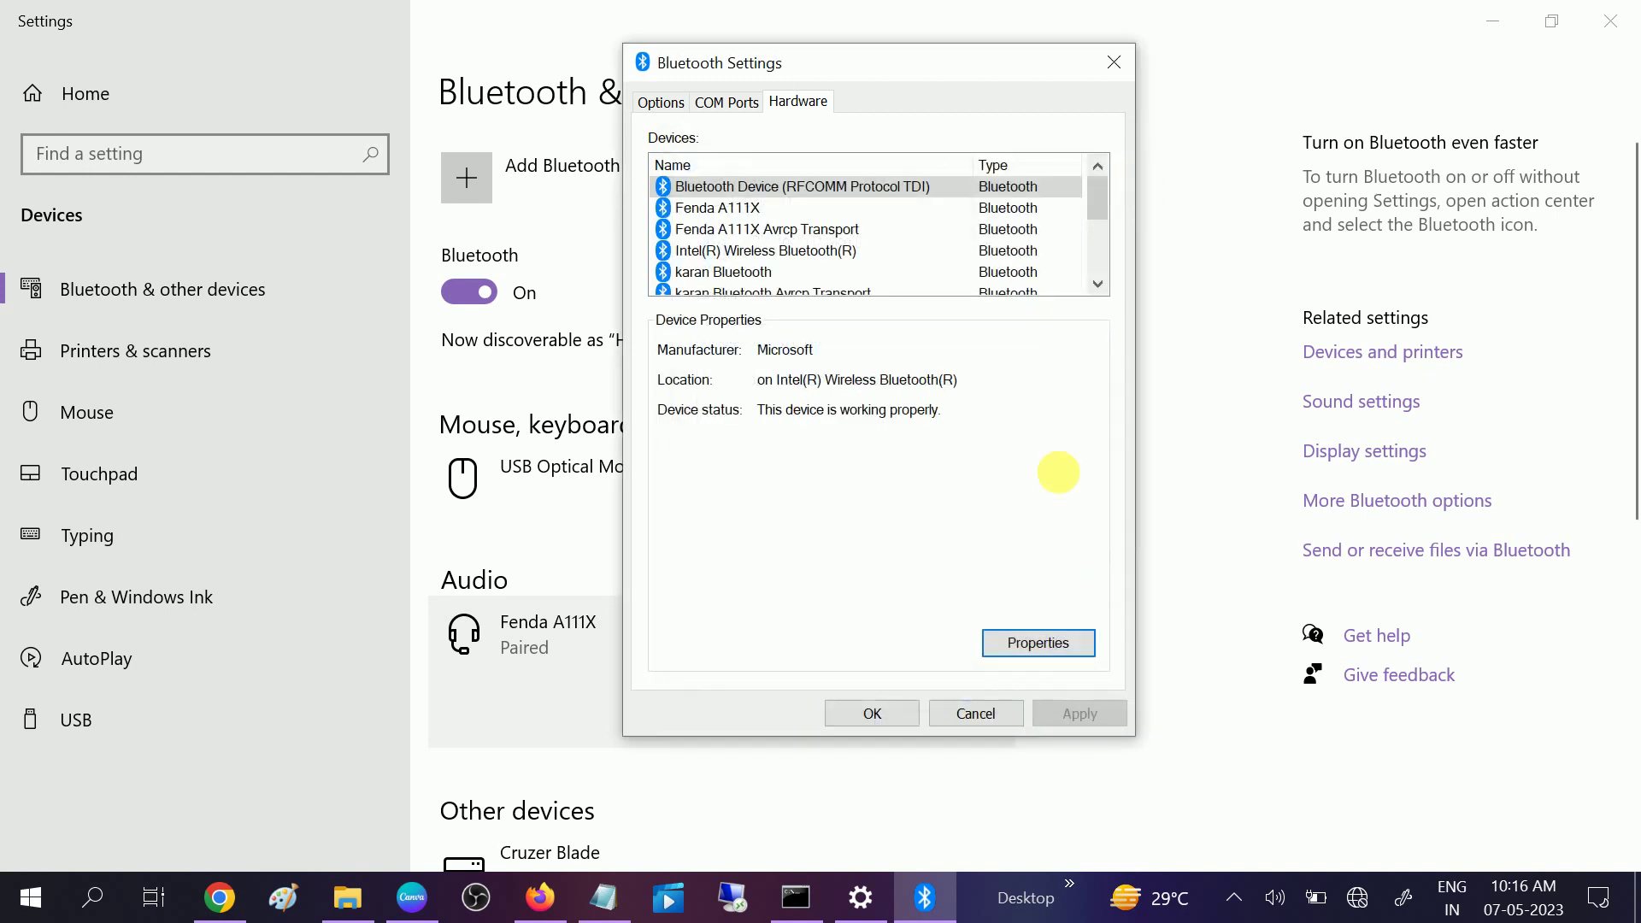
left_click(876, 709)
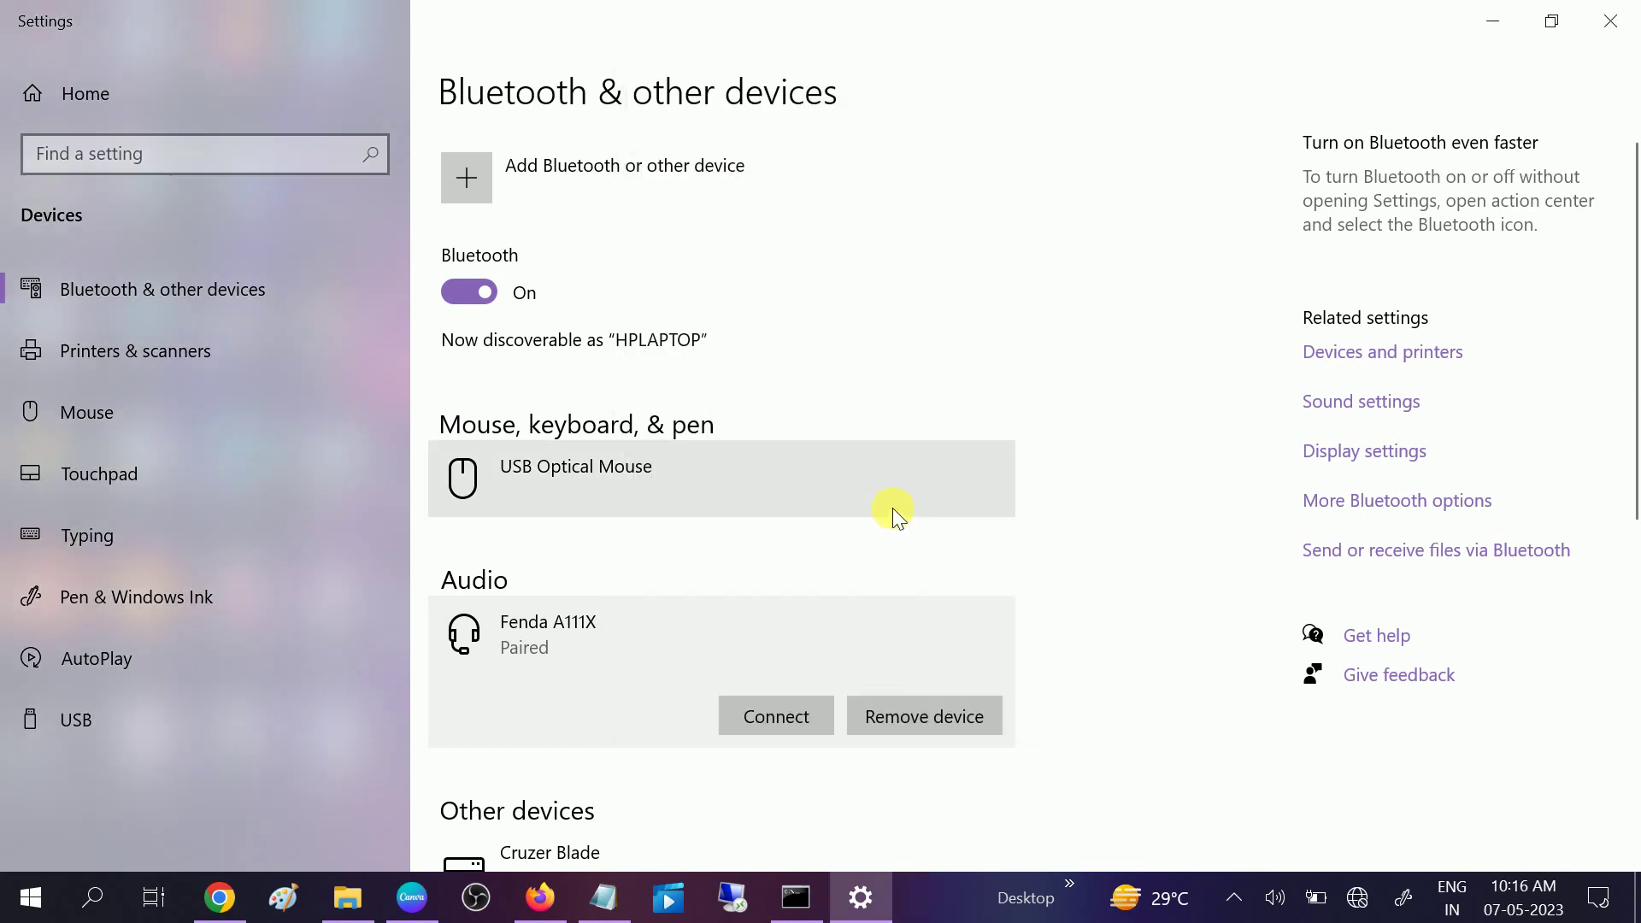
Close Settings and reach Troubleshoot settings via a Windows search for 'trou'
left_click(1626, 38)
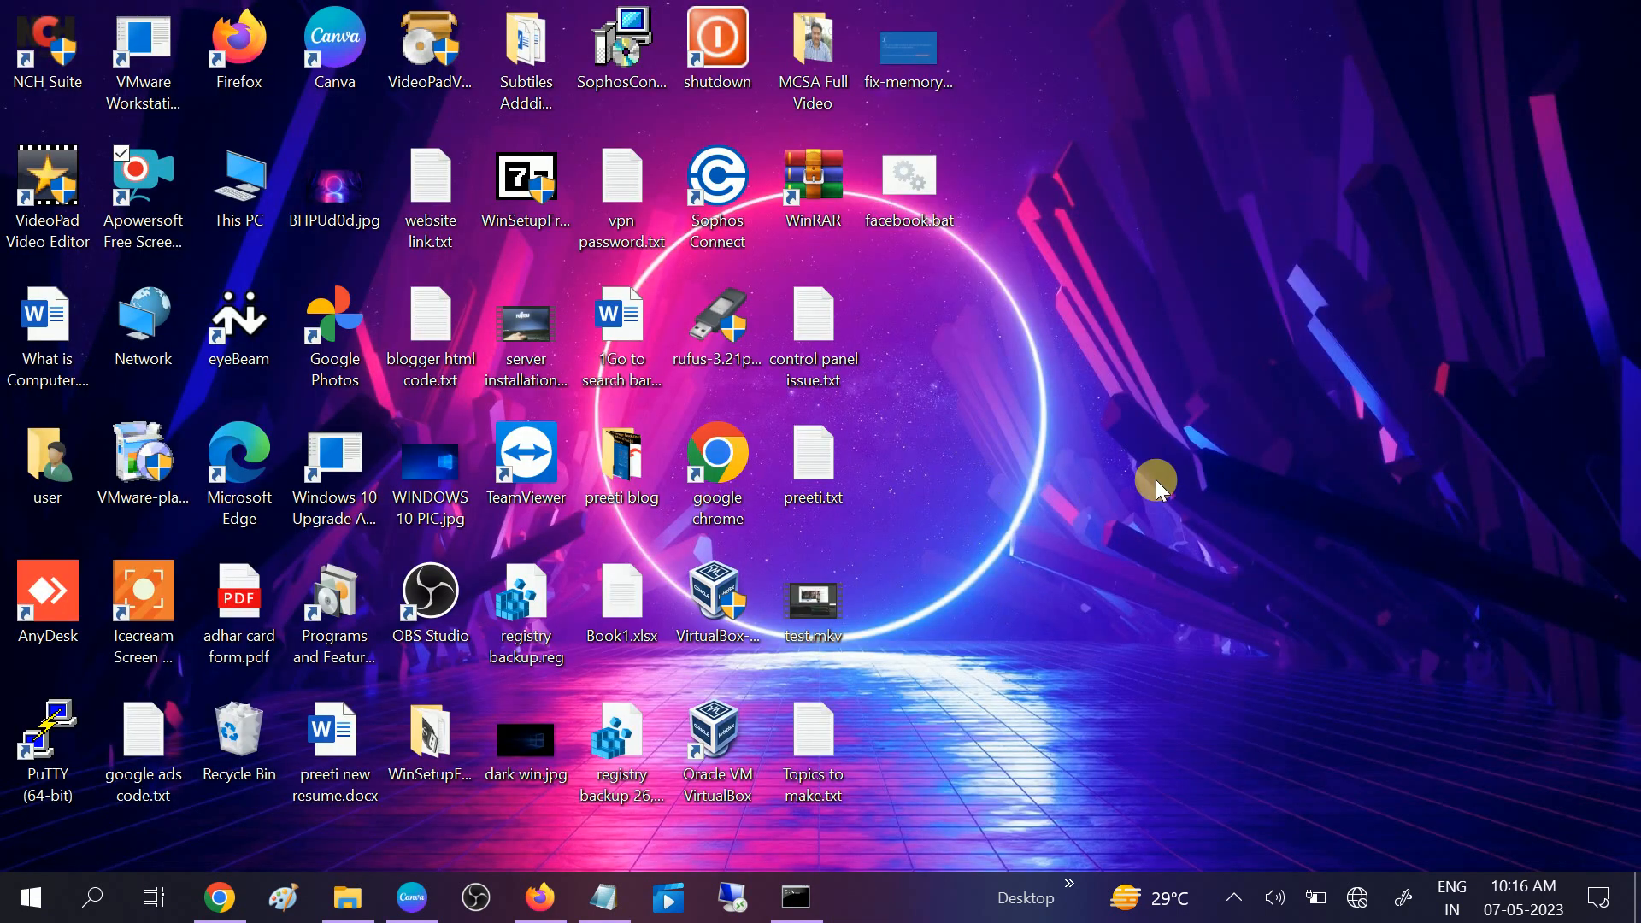
left_click(80, 906)
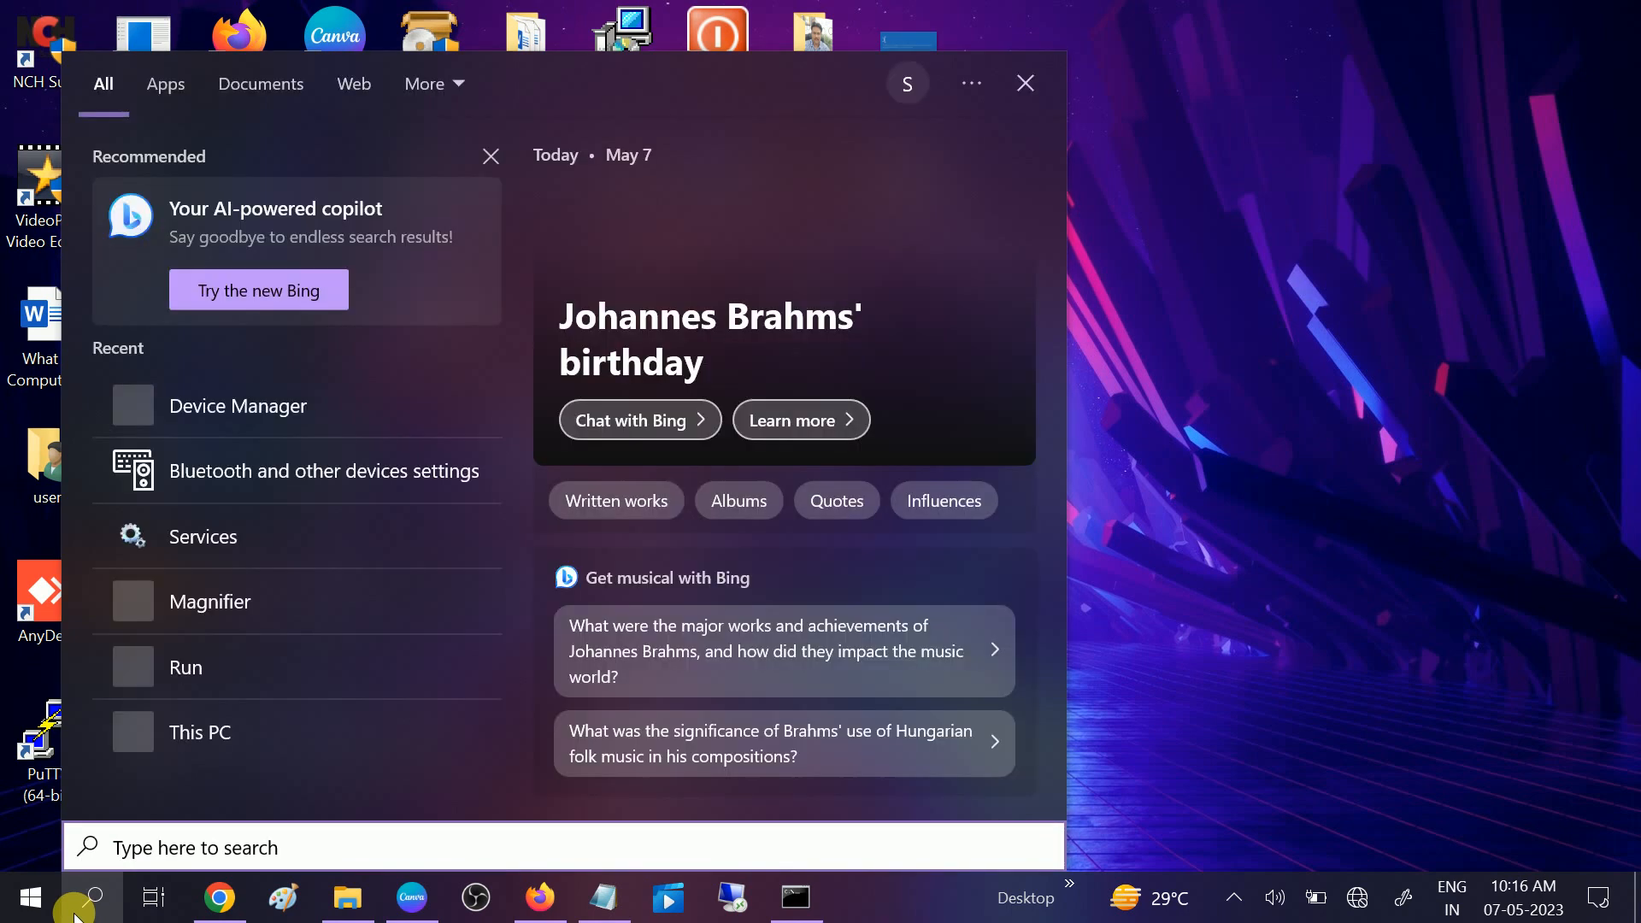
type("tro")
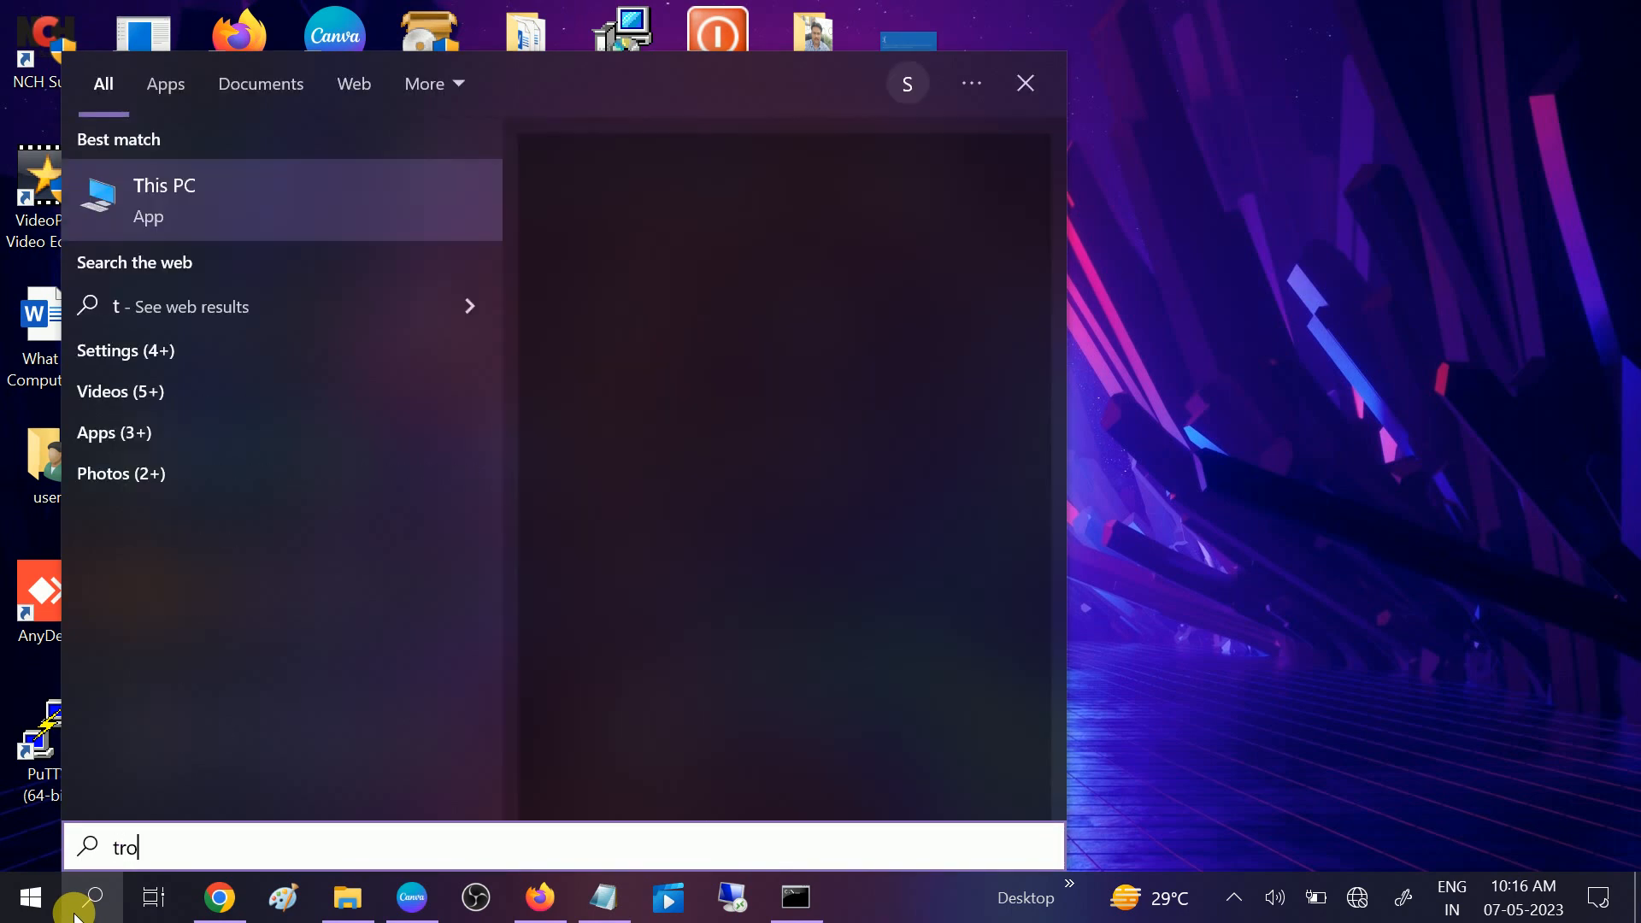
type("u")
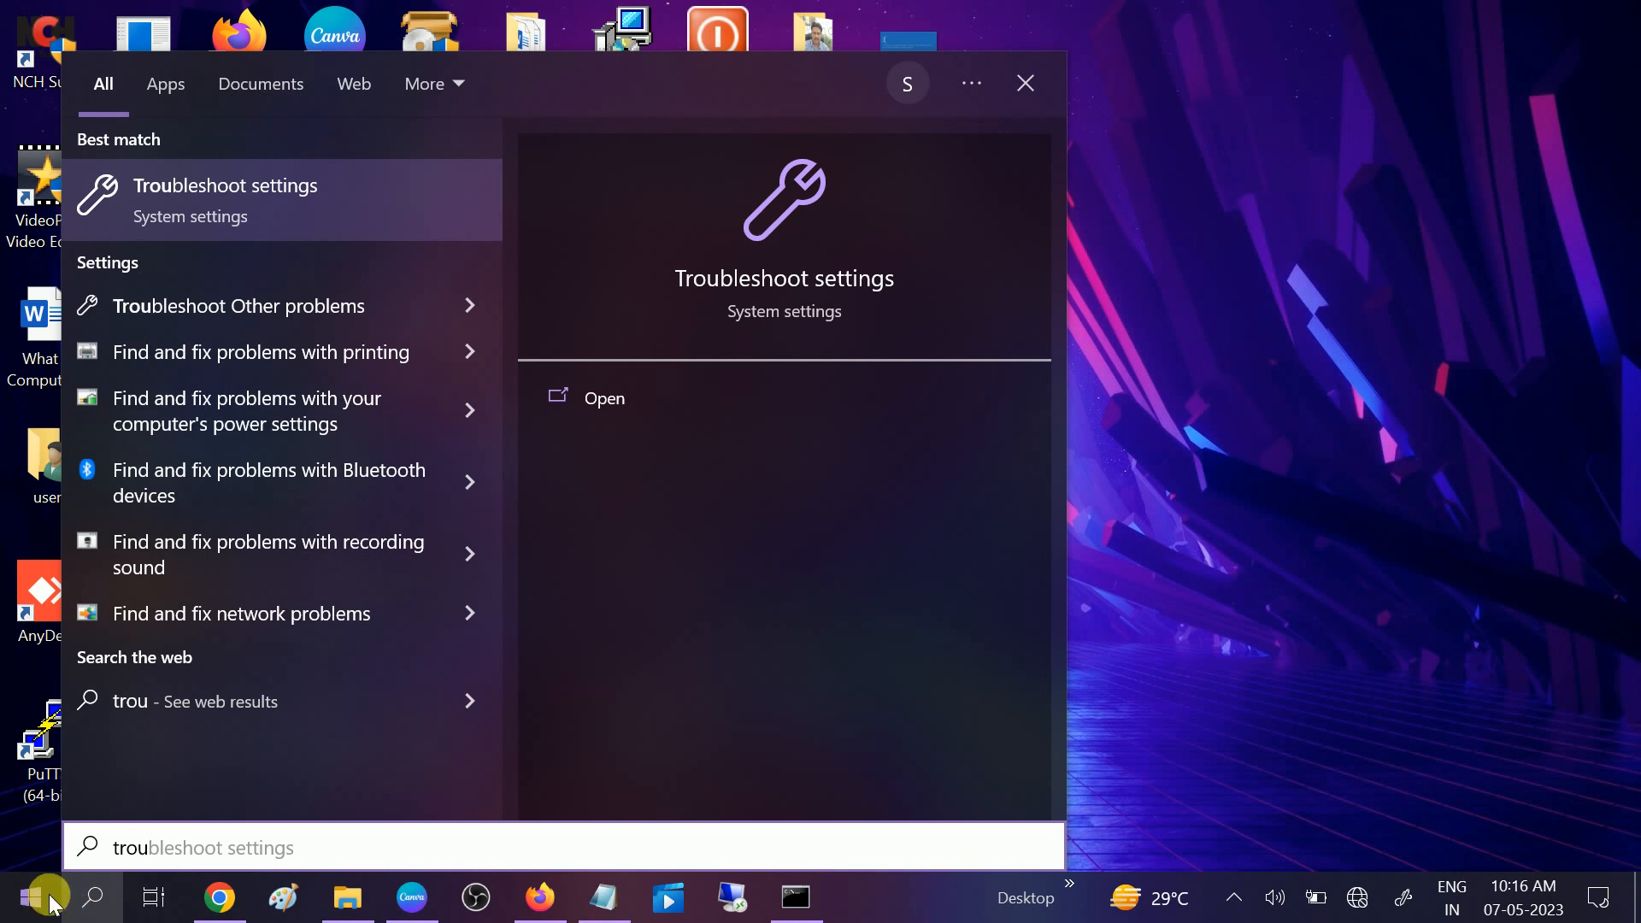
left_click(339, 214)
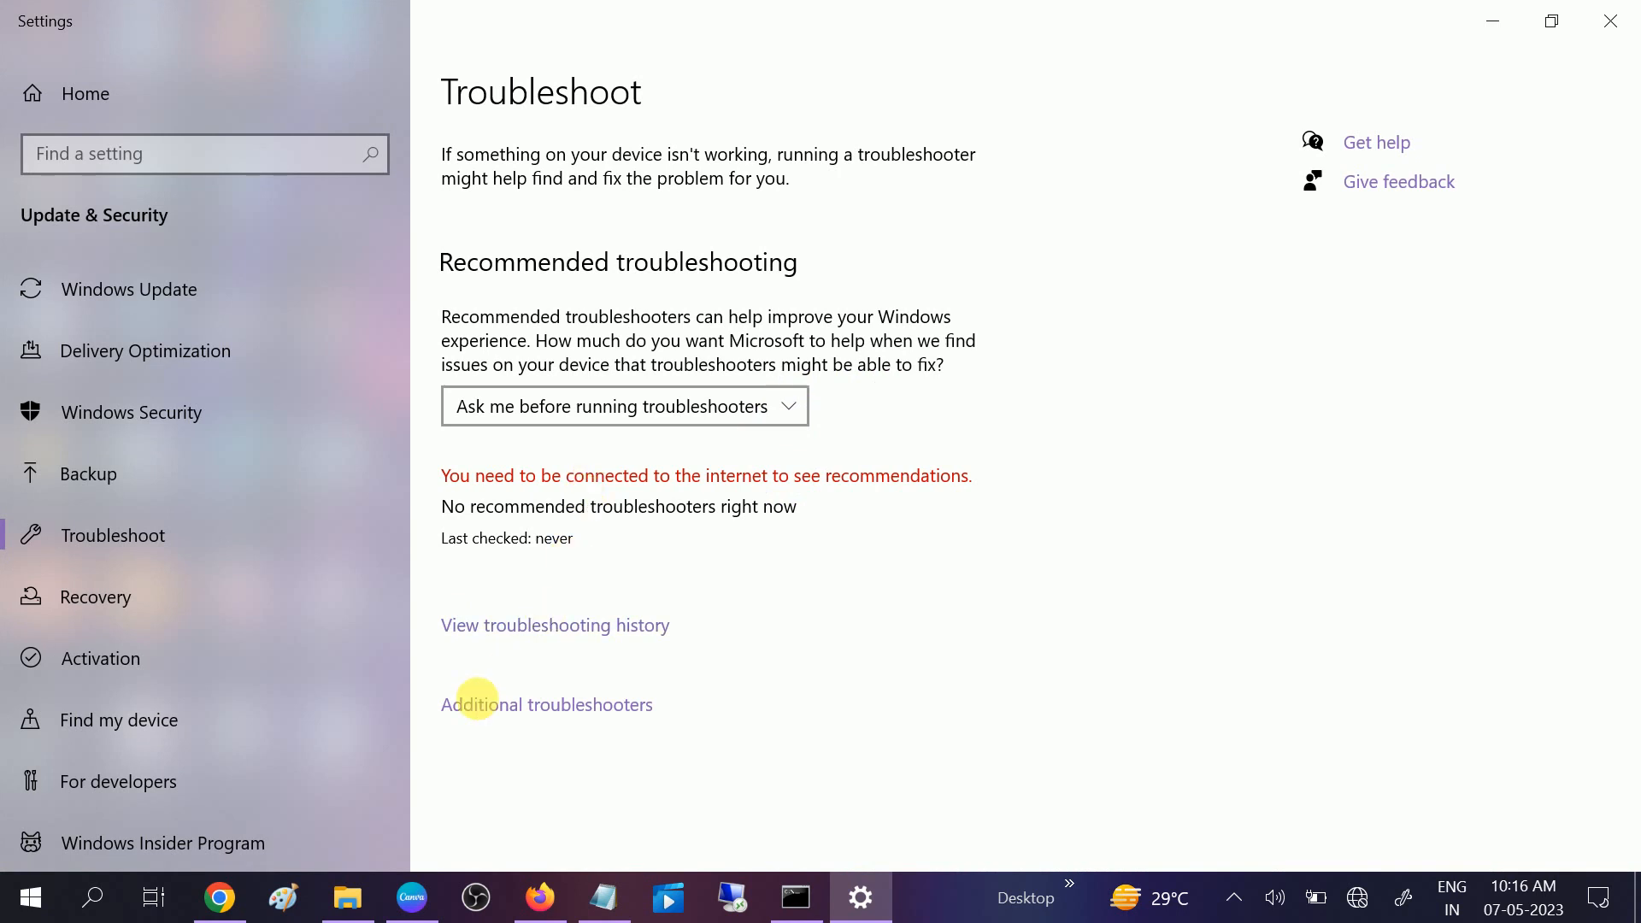
From Additional troubleshooters, run the Bluetooth troubleshooter so it starts detecting problems
left_click(552, 703)
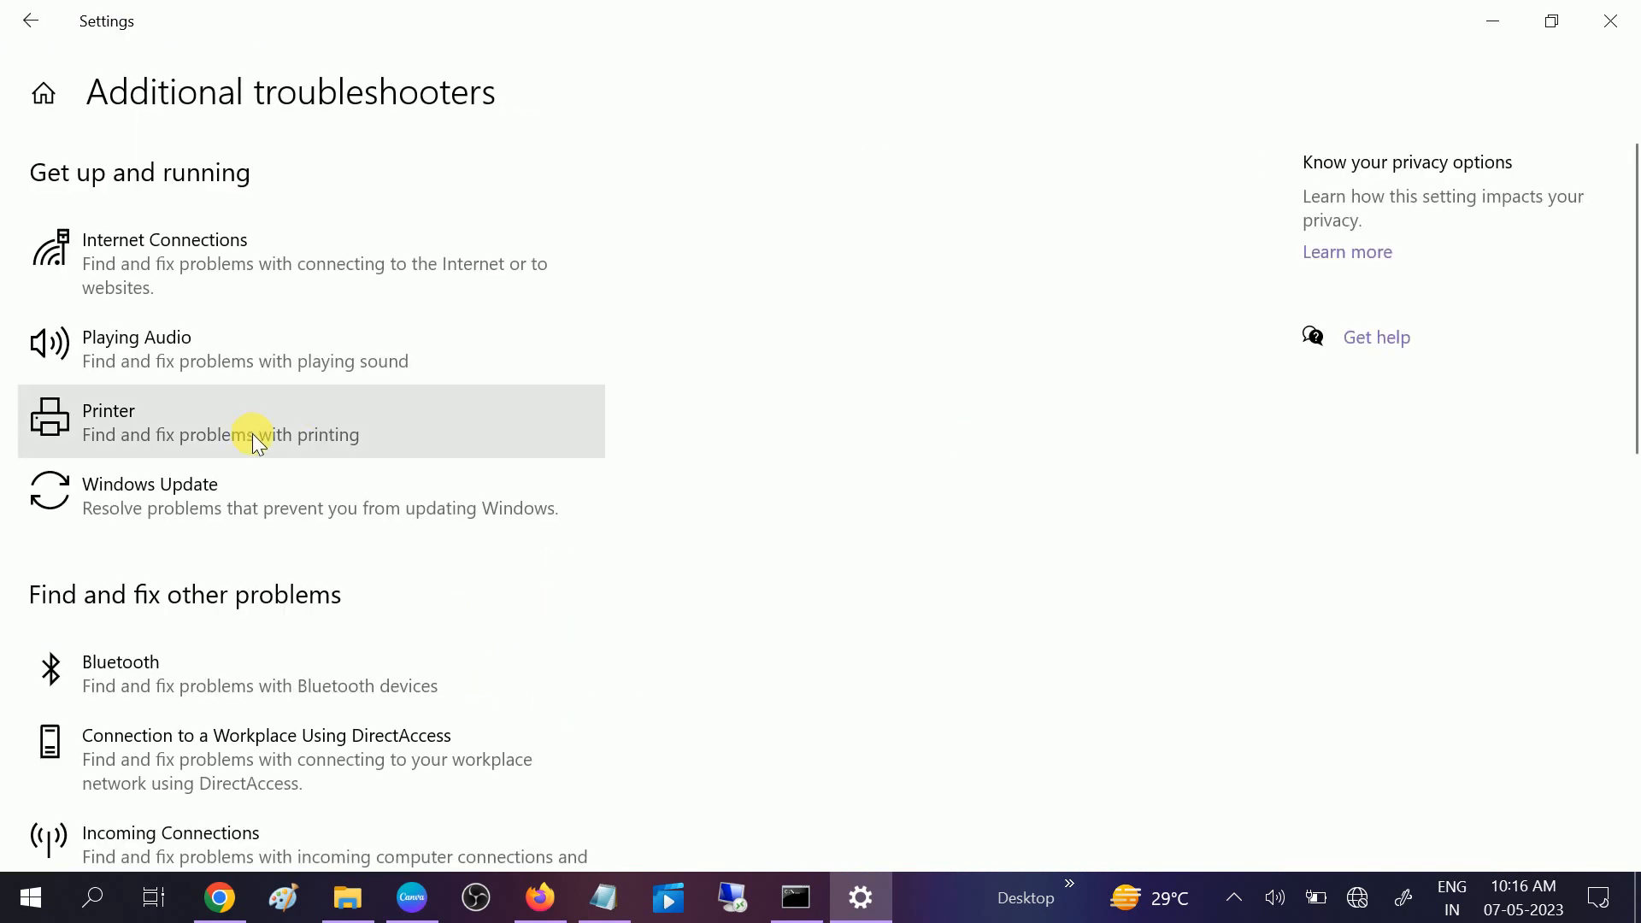
scroll(253, 434, "down", 1)
scroll(237, 455, "down", 1)
left_click(228, 474)
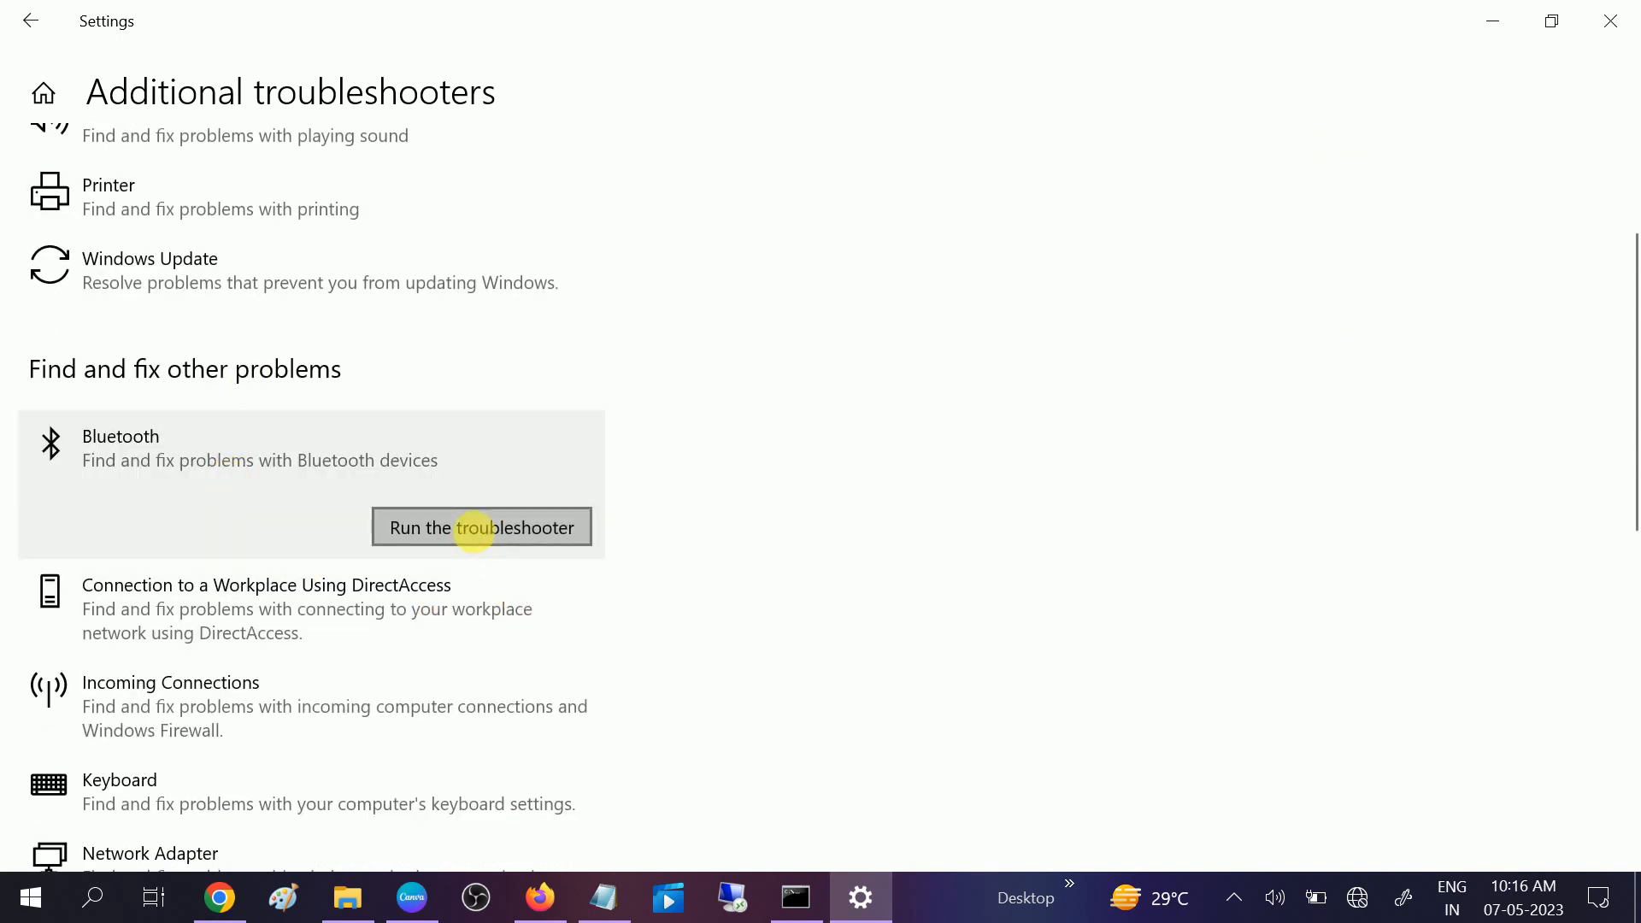
left_click(473, 530)
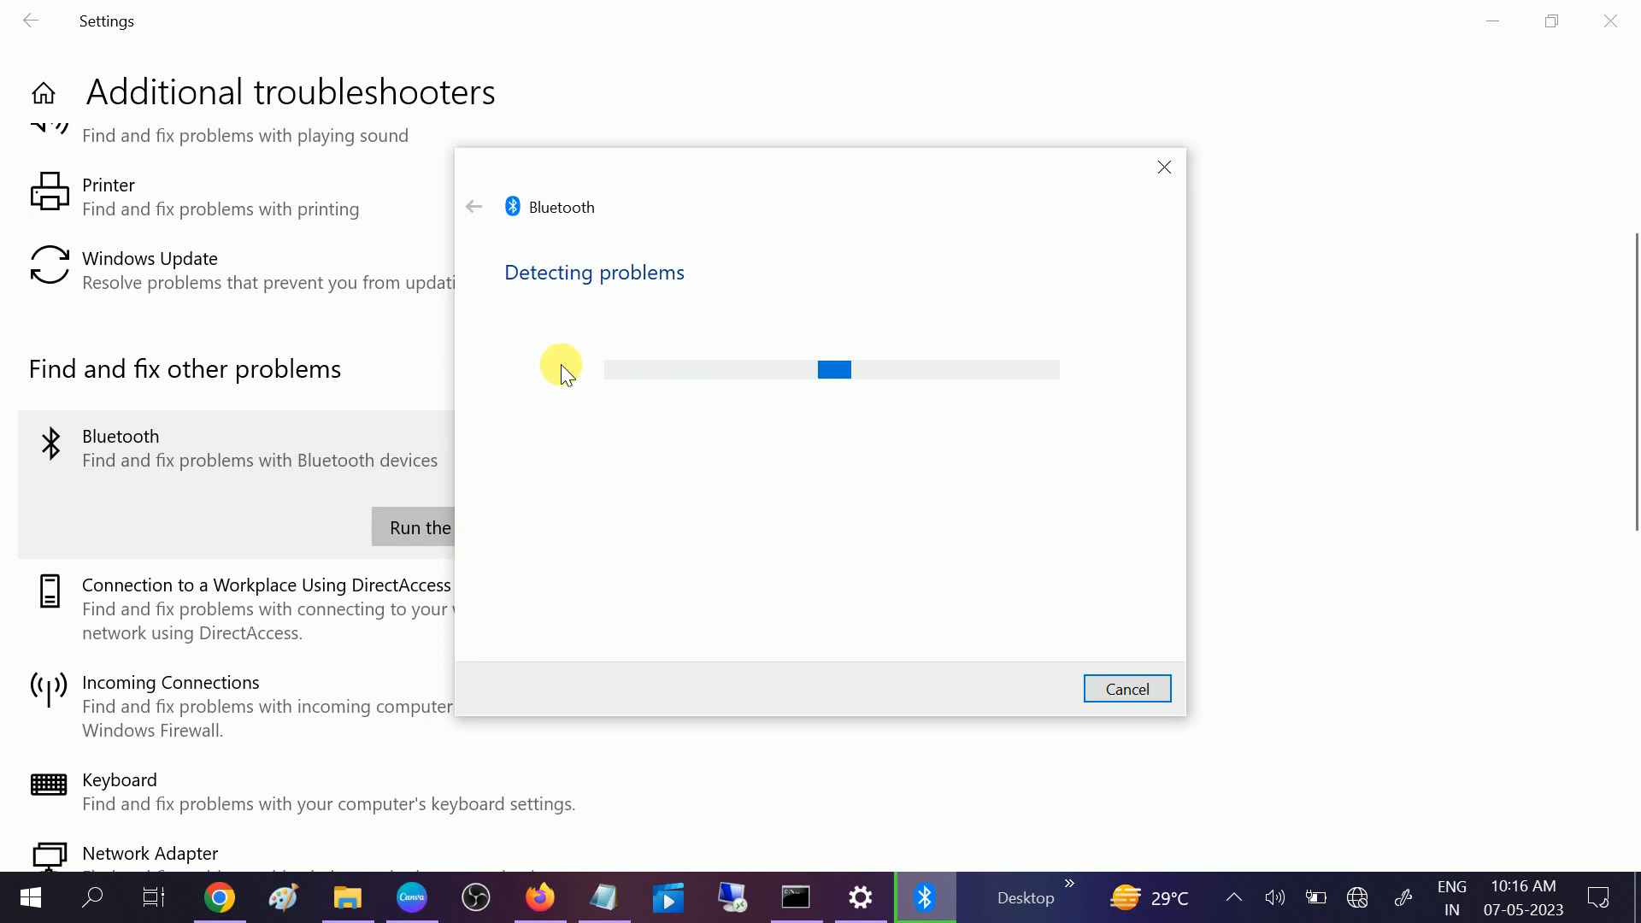